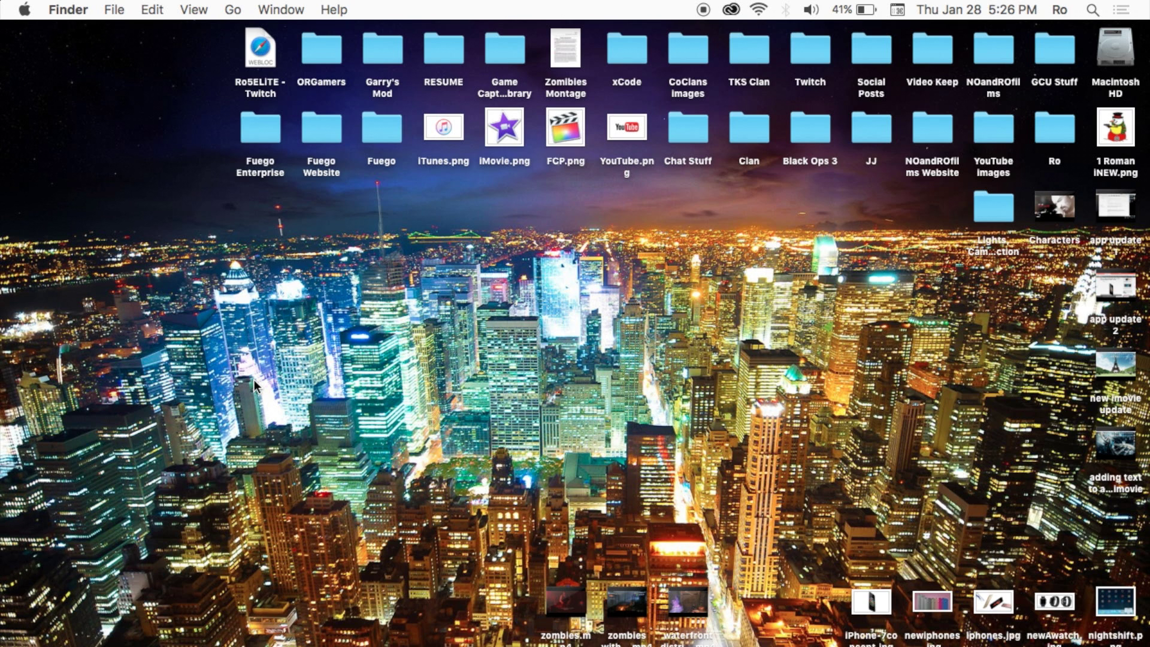
- Switch to Final Cut Pro and expand the For Tutorials library with its Final Cut Pro 10.2 Tutorial project selected
{"action": "mouse_move", "coordinate": [9, 272]}
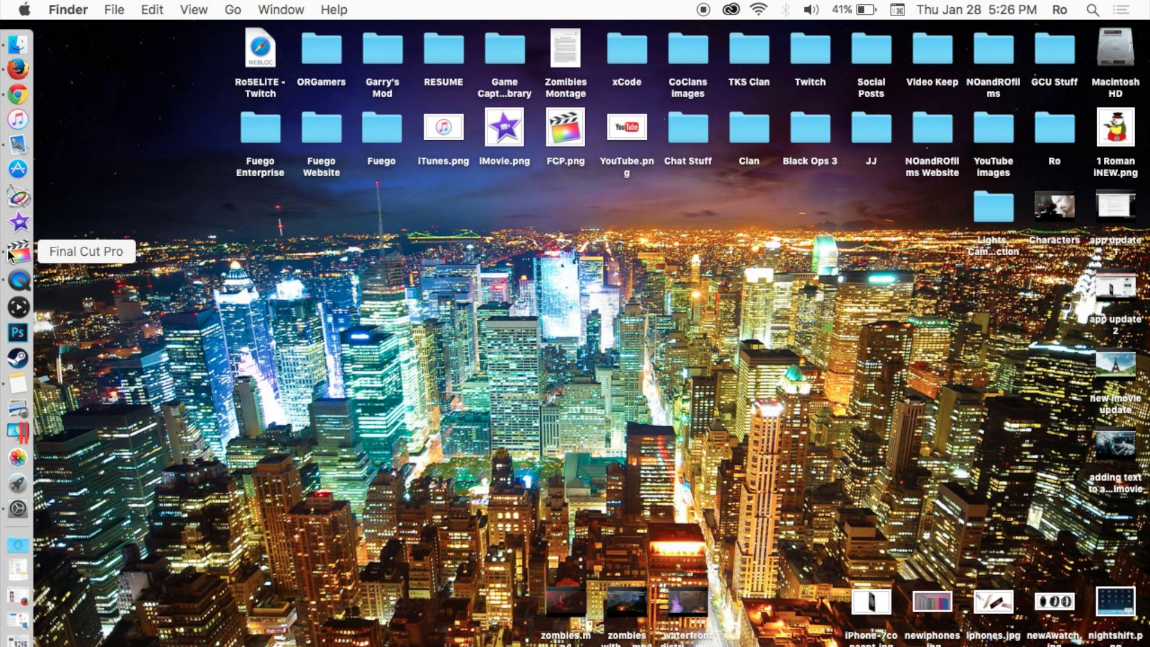
{"action": "left_click", "coordinate": [11, 255]}
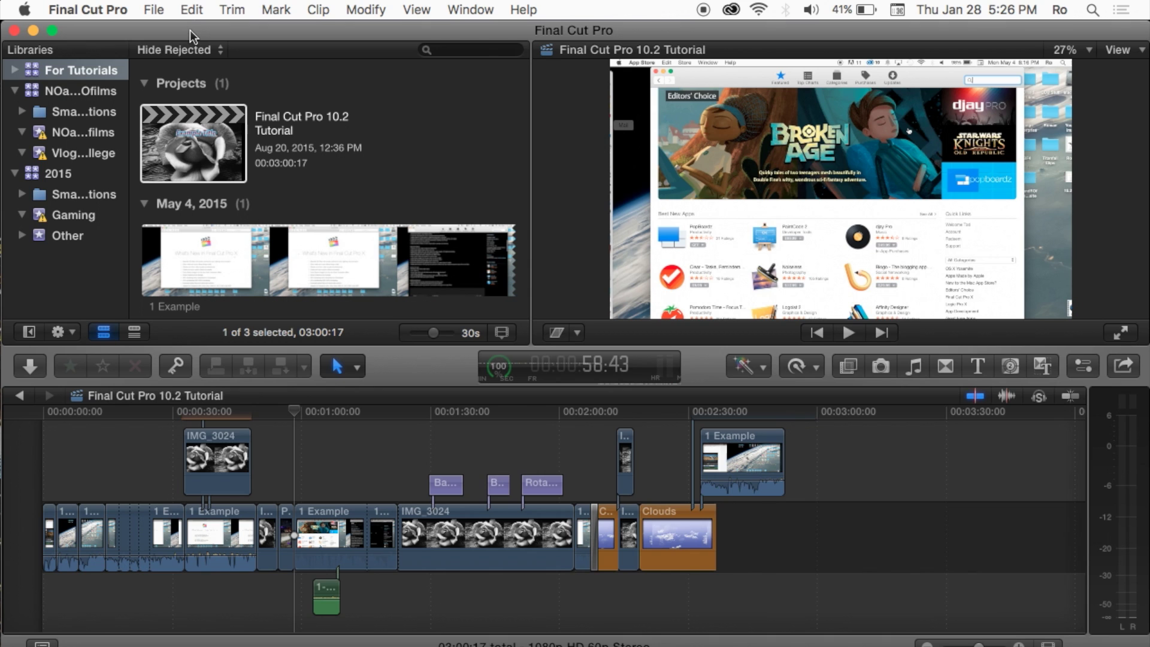
{"action": "left_click", "coordinate": [67, 69]}
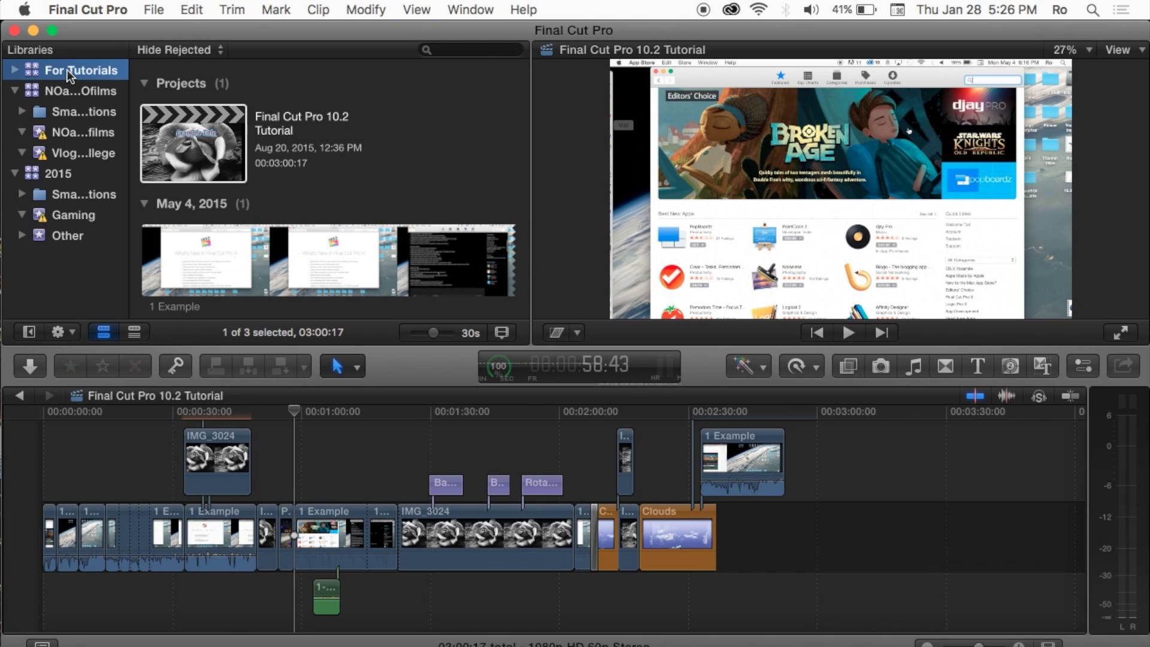
{"action": "left_click", "coordinate": [182, 137]}
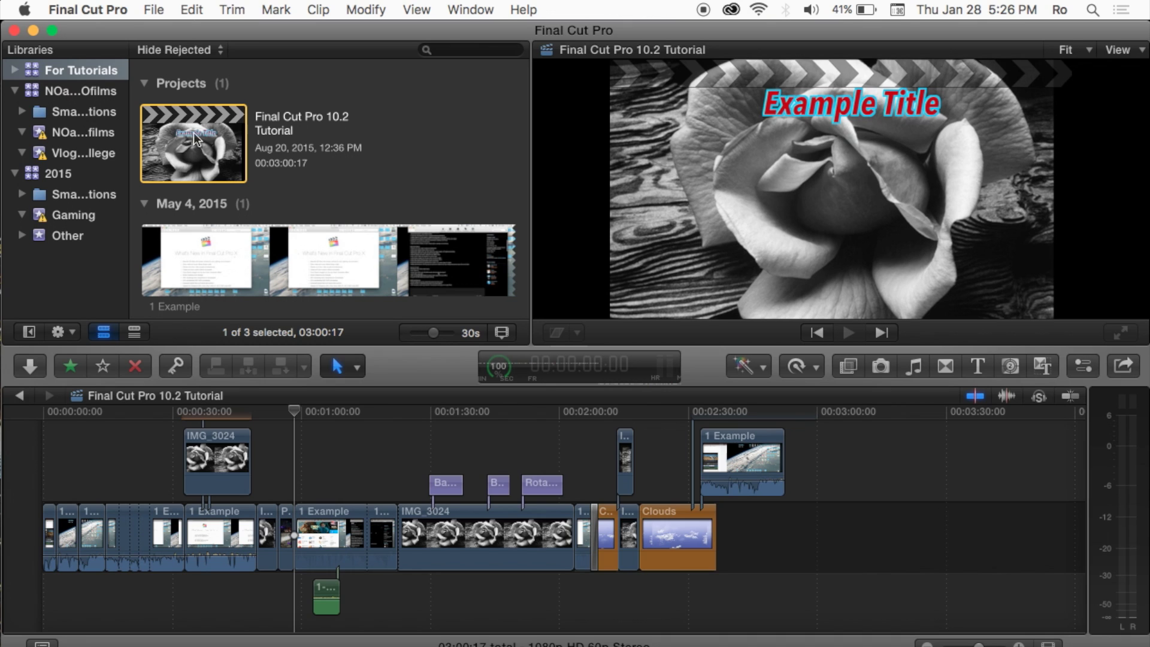
{"action": "left_click", "coordinate": [15, 70]}
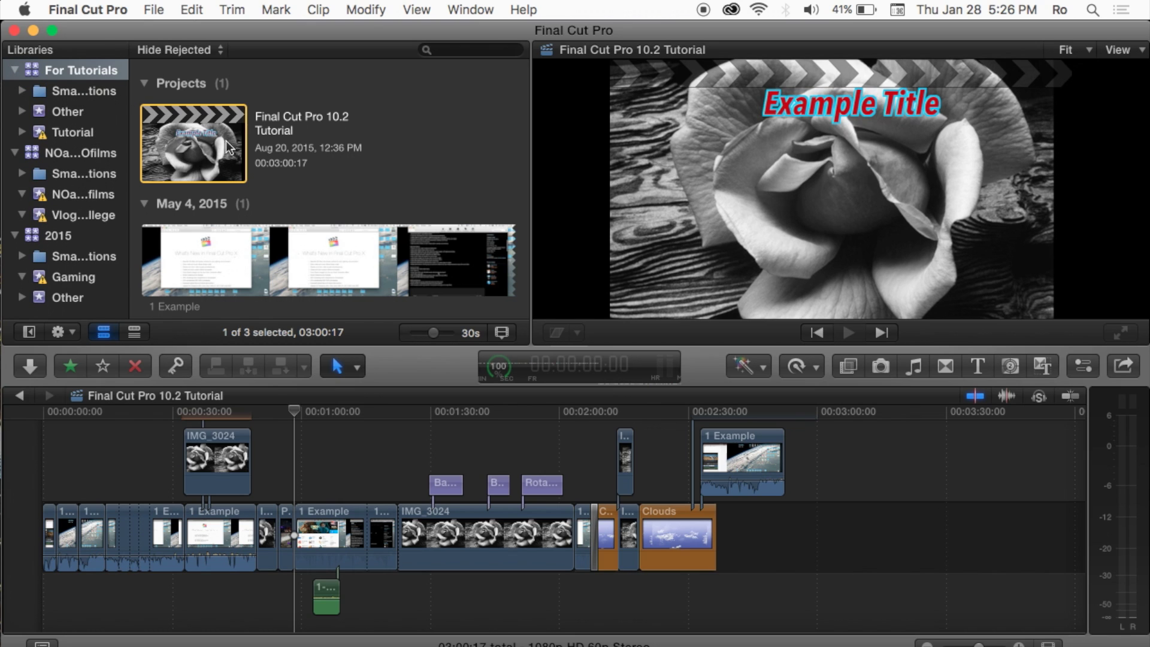
- Create a project named NewTutorial in the Other event with custom video properties 1080p HD, 1920x1080 and 30p
{"action": "left_click", "coordinate": [157, 9]}
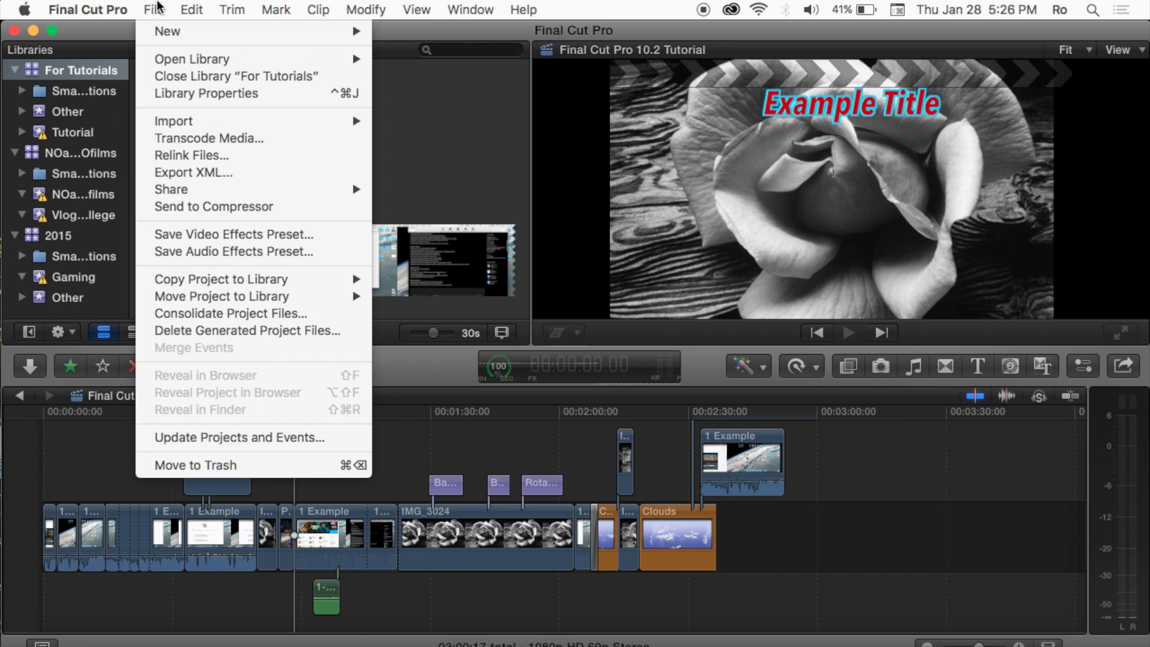
{"action": "mouse_move", "coordinate": [258, 29]}
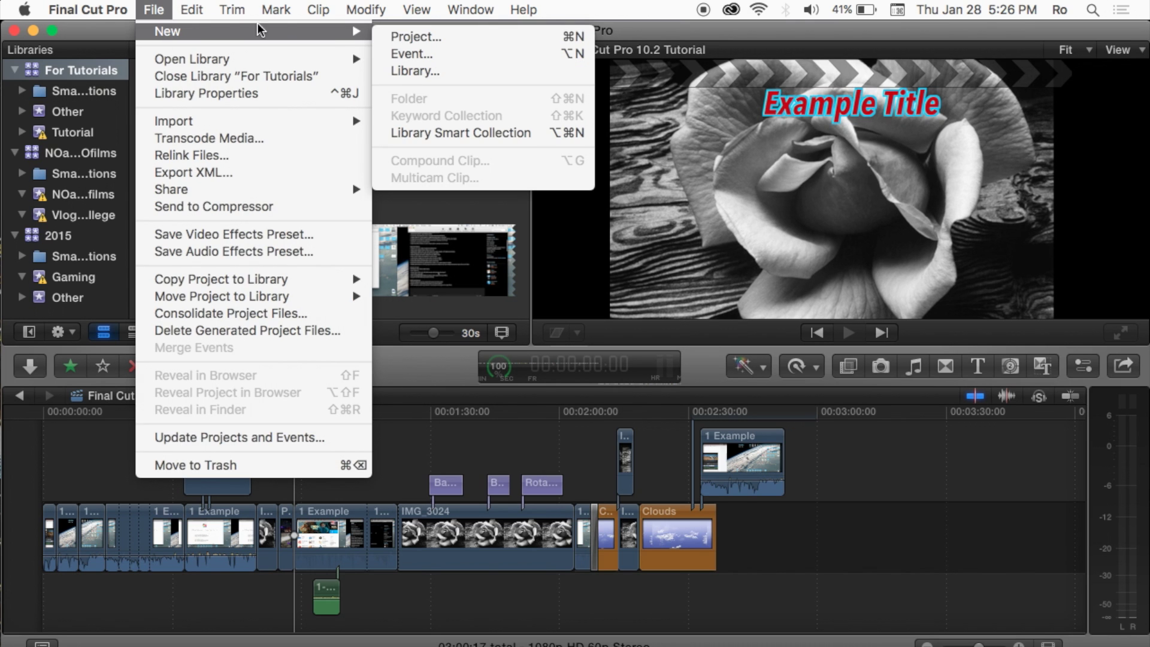
{"action": "left_click", "coordinate": [422, 35]}
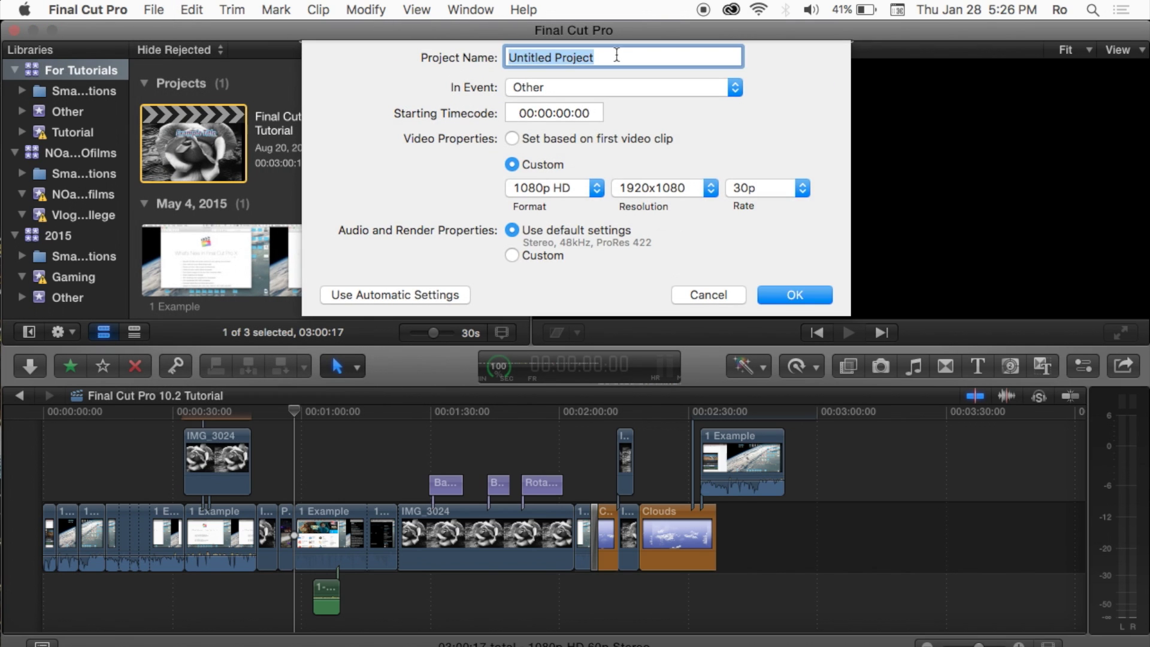
{"action": "type", "text": "NewTutorial"}
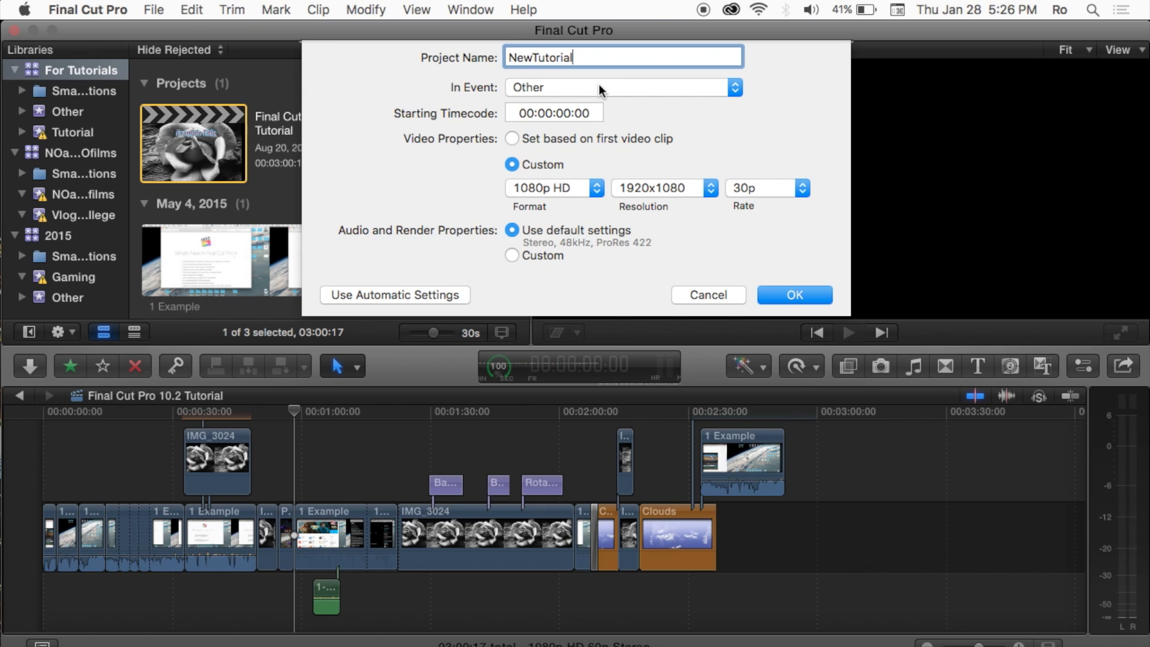
{"action": "left_click", "coordinate": [653, 96]}
{"action": "left_click", "coordinate": [653, 96]}
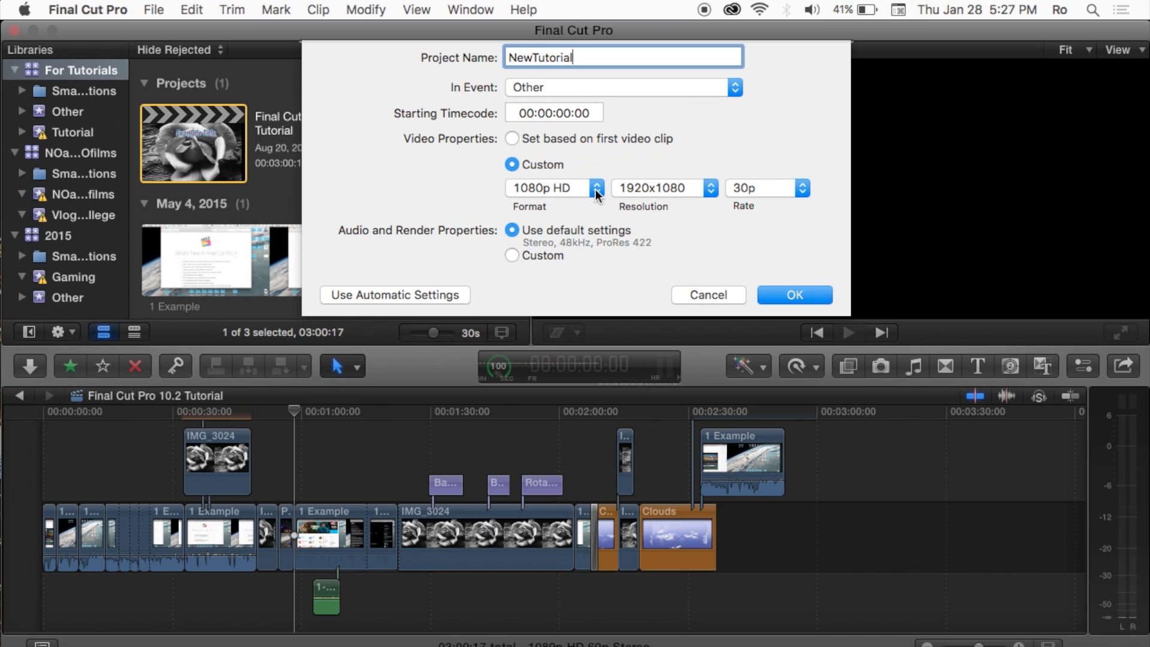
{"action": "left_click", "coordinate": [712, 189]}
{"action": "left_click", "coordinate": [707, 188]}
{"action": "left_click", "coordinate": [803, 191]}
{"action": "left_click", "coordinate": [808, 187]}
{"action": "left_click", "coordinate": [770, 296]}
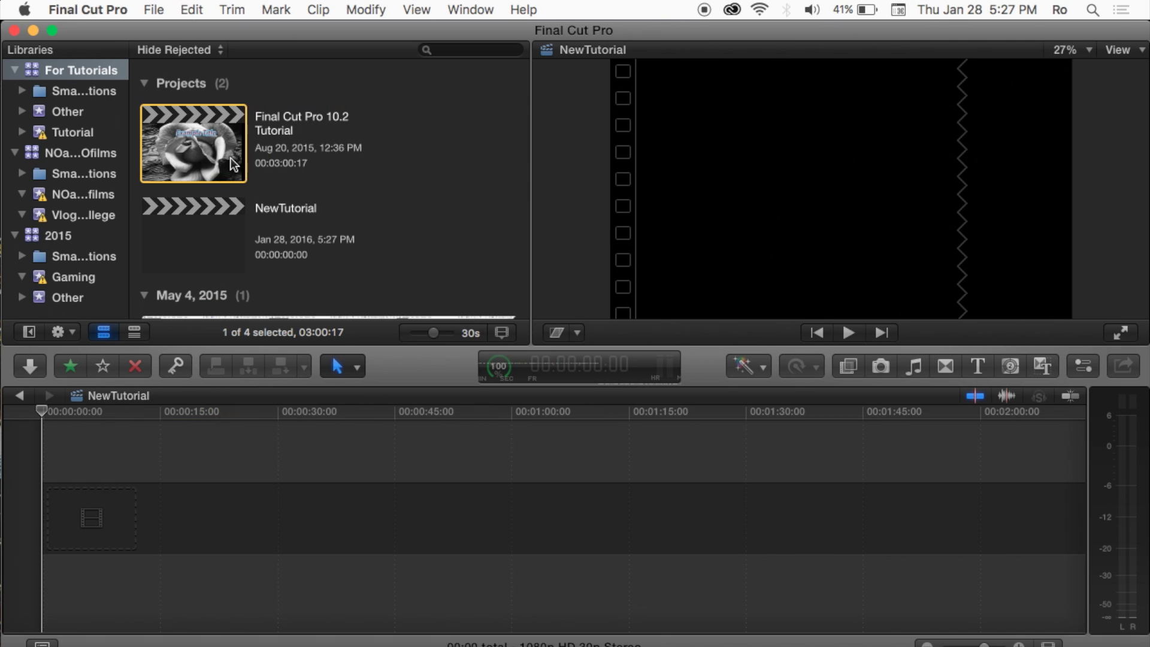
- Open the NewTutorial project and mark a range of about 2:10 minutes in the May 4, 2015 clip 1 Example
{"action": "left_click", "coordinate": [218, 222]}
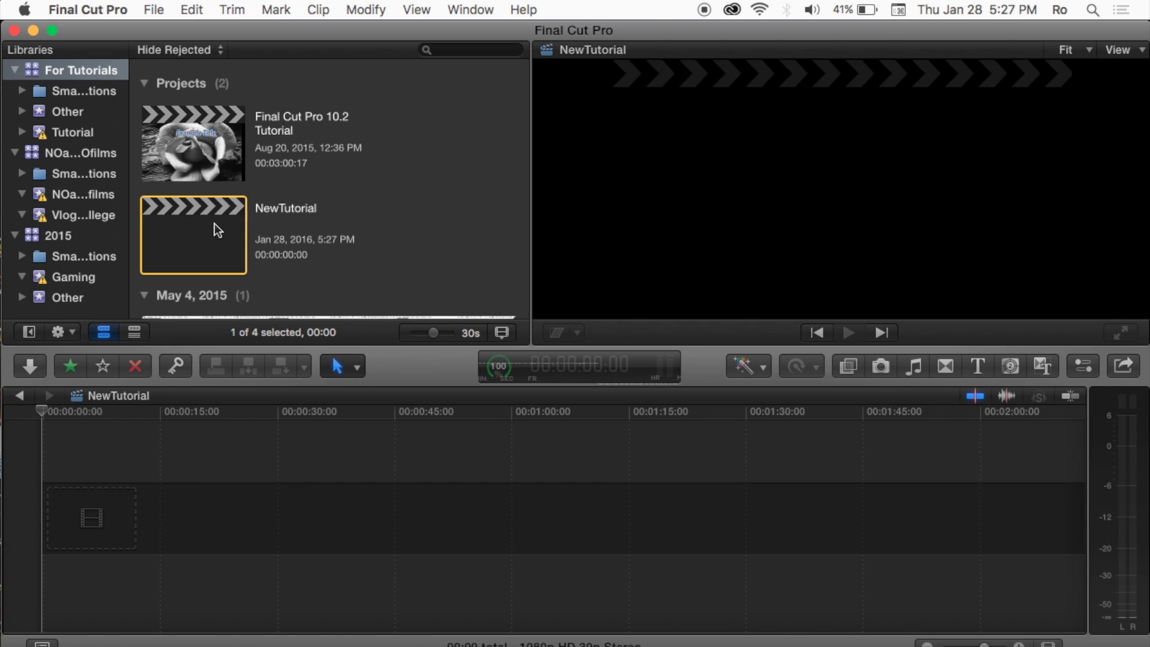
{"action": "left_click", "coordinate": [214, 224]}
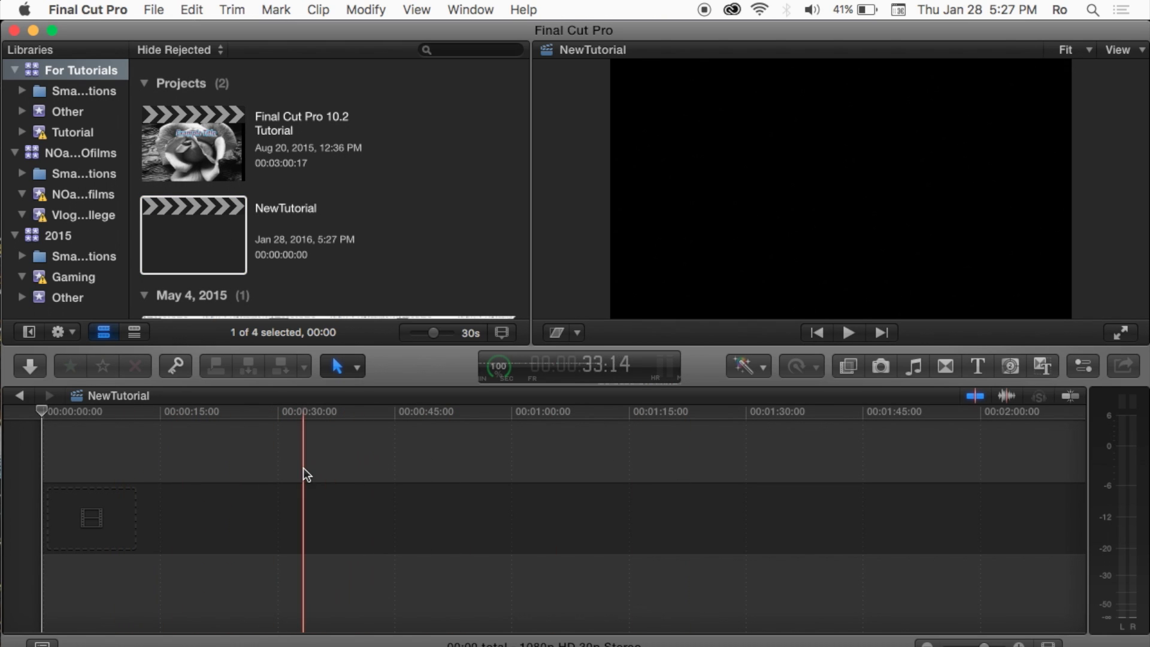
{"action": "scroll", "coordinate": [297, 232], "scroll_direction": "down", "scroll_amount": 5}
{"action": "left_click", "coordinate": [281, 209]}
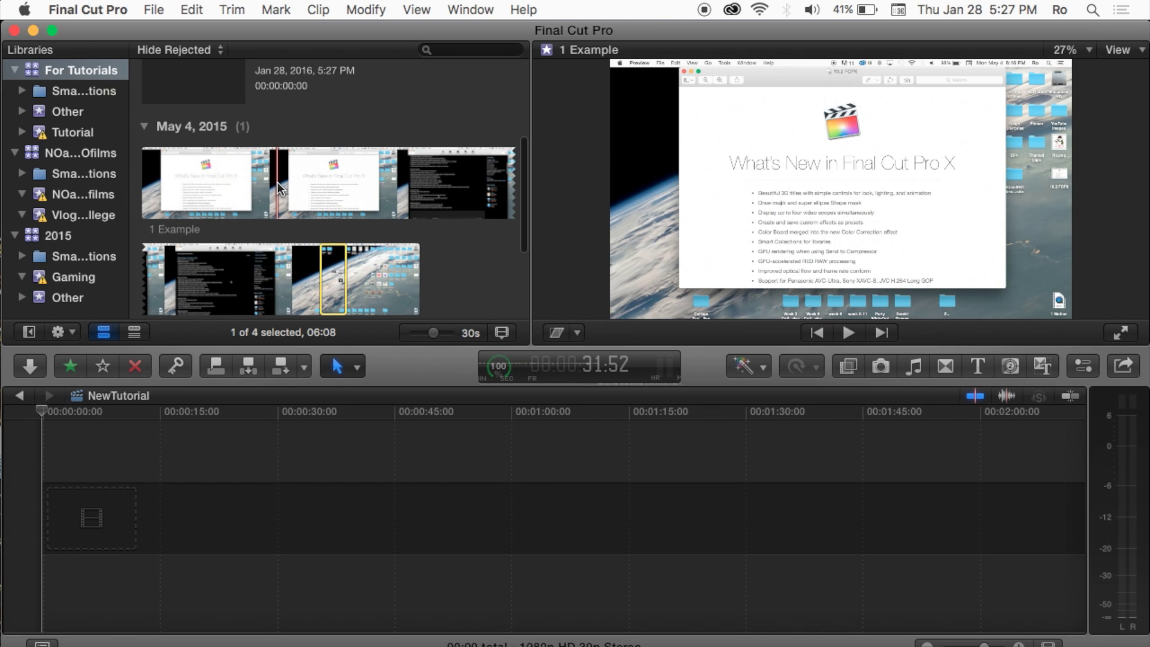
{"action": "left_click_drag", "start_coordinate": [185, 187], "coordinate": [364, 290]}
{"action": "left_click", "coordinate": [719, 449]}
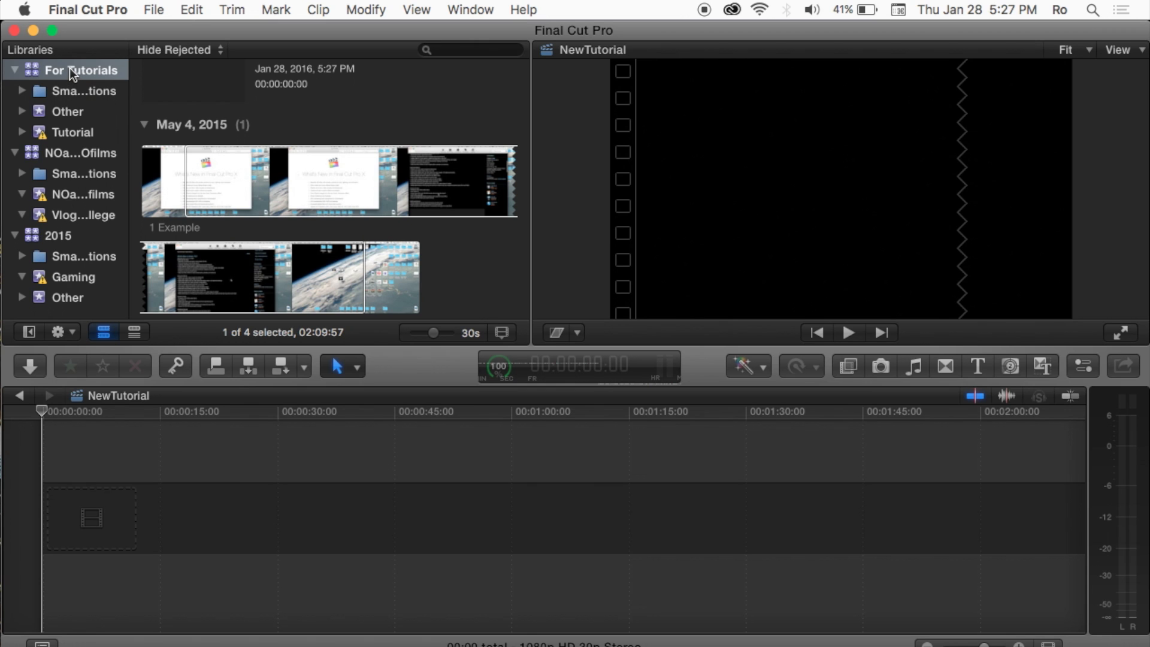
{"action": "left_click", "coordinate": [151, 9]}
{"action": "mouse_move", "coordinate": [200, 120]}
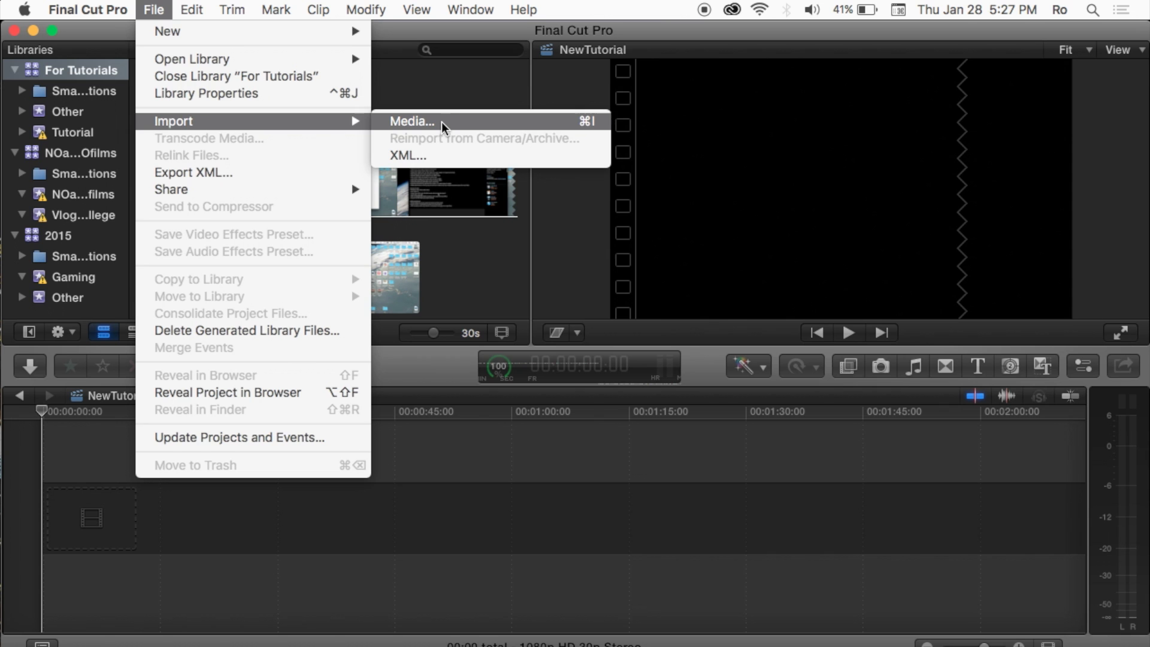
{"action": "left_click", "coordinate": [451, 67]}
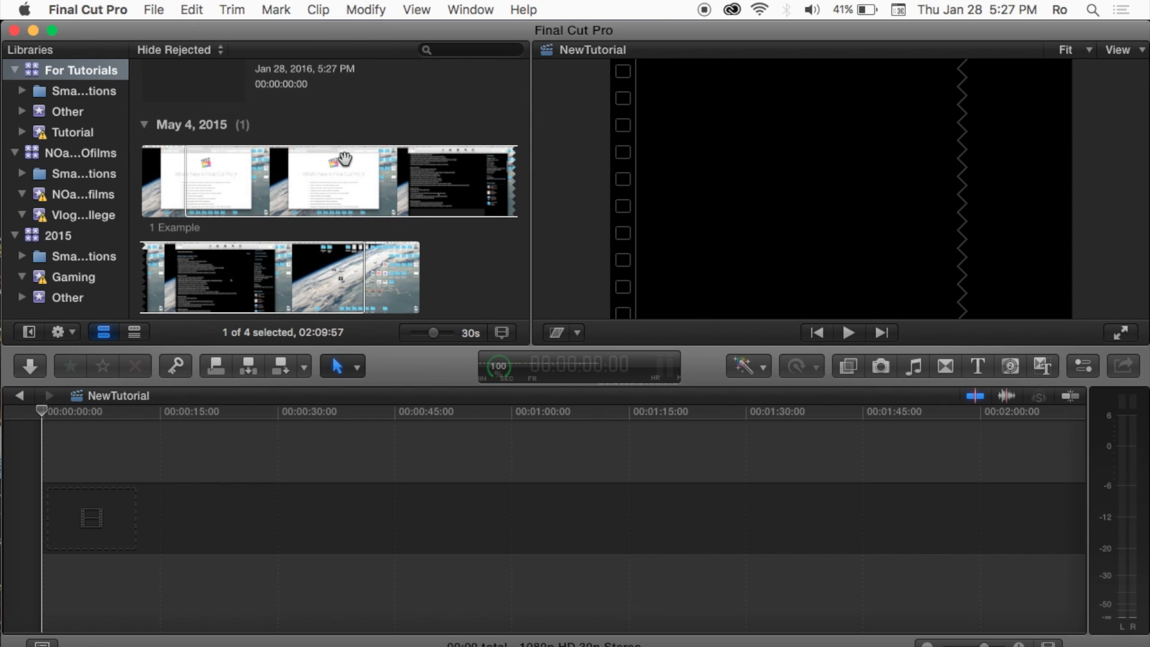
- Add the marked range of the 1 Example clip to the start of the NewTutorial timeline
{"action": "left_click", "coordinate": [283, 161]}
{"action": "left_click_drag", "start_coordinate": [282, 161], "coordinate": [159, 520]}
{"action": "left_click", "coordinate": [127, 453]}
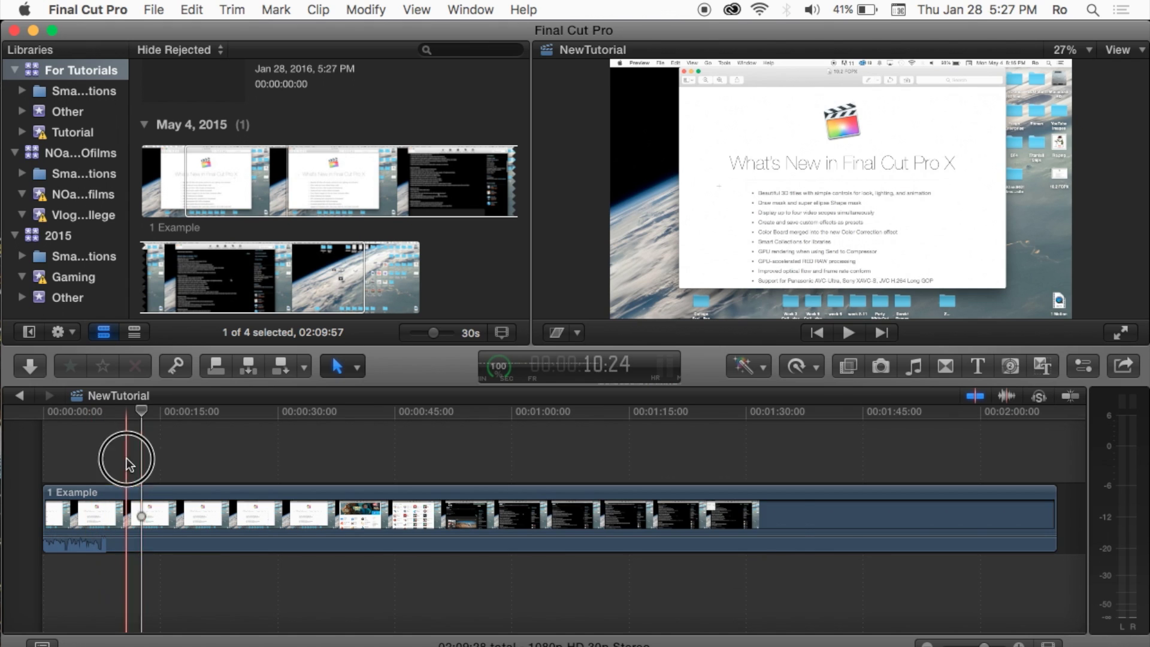
- Split the 1 Example clip in the timeline at about 14:11
{"action": "mouse_move", "coordinate": [129, 409]}
{"action": "left_mouse_down"}
{"action": "mouse_move", "coordinate": [193, 412]}
{"action": "mouse_move", "coordinate": [184, 428]}
{"action": "mouse_move", "coordinate": [77, 437]}
{"action": "mouse_move", "coordinate": [166, 434]}
{"action": "mouse_move", "coordinate": [175, 542]}
{"action": "mouse_move", "coordinate": [166, 481]}
{"action": "left_mouse_up"}
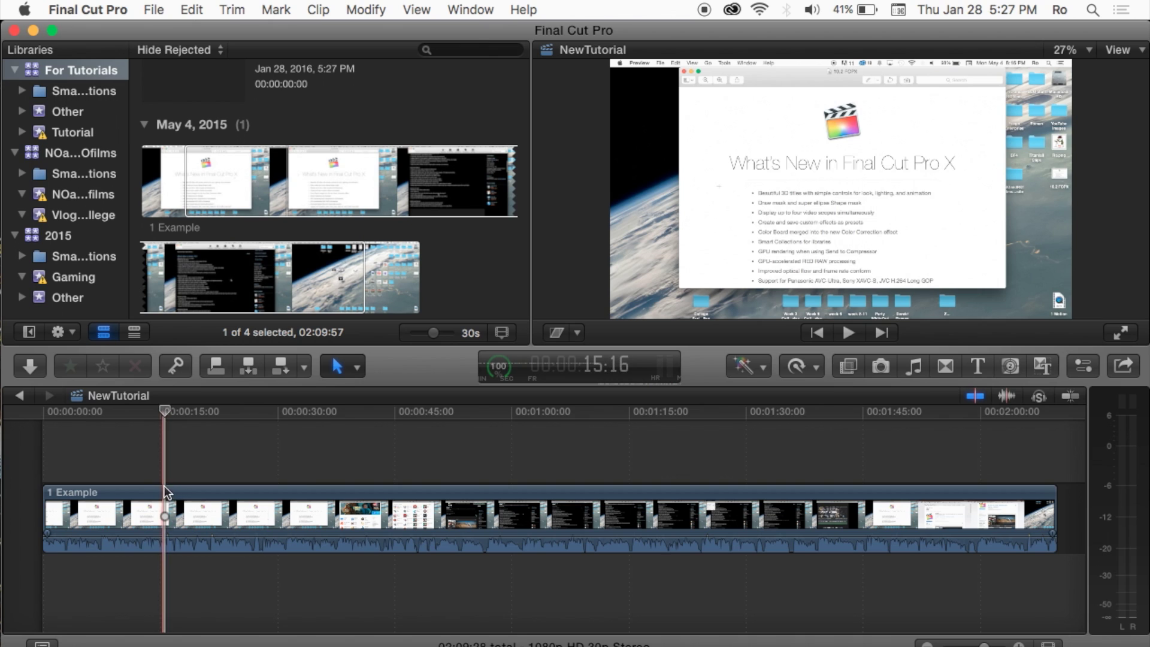
{"action": "left_click", "coordinate": [297, 471]}
{"action": "left_click", "coordinate": [151, 453]}
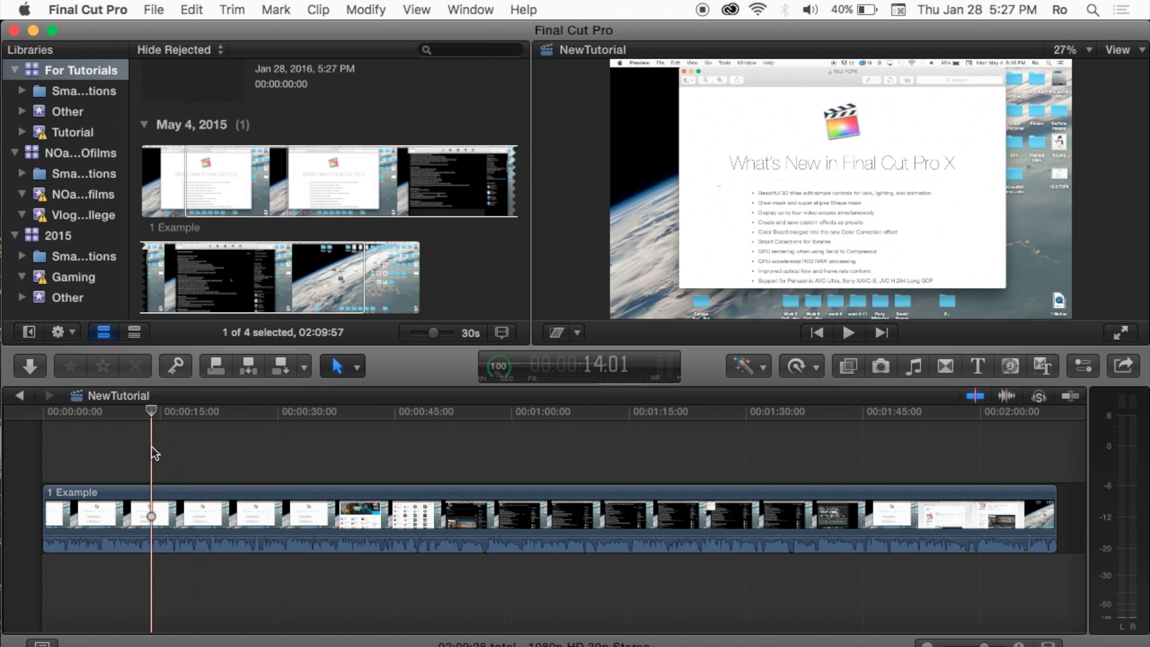
{"action": "left_click", "coordinate": [357, 366]}
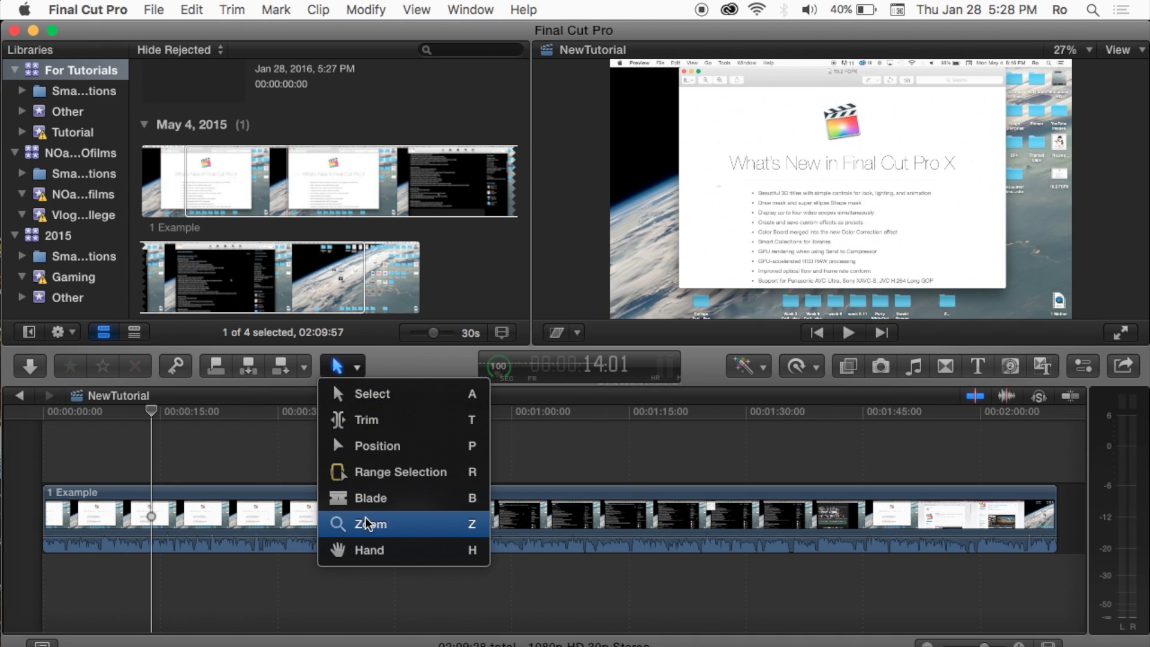
{"action": "left_click", "coordinate": [398, 372]}
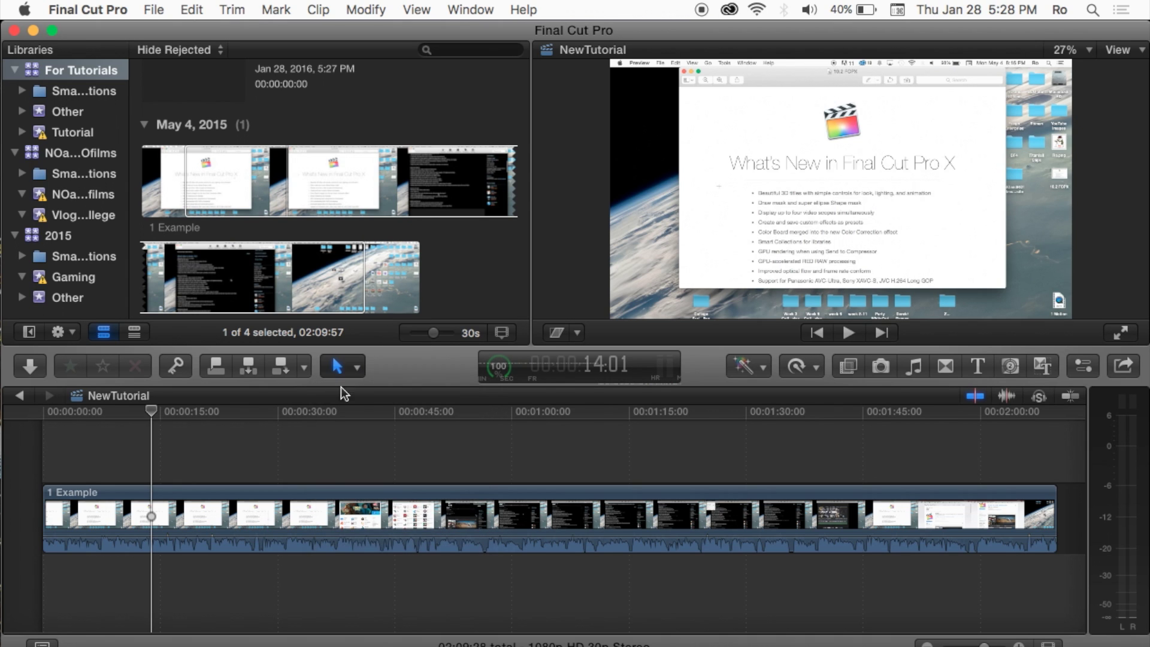
{"action": "left_click", "coordinate": [154, 451]}
{"action": "key", "text": "super+b"}
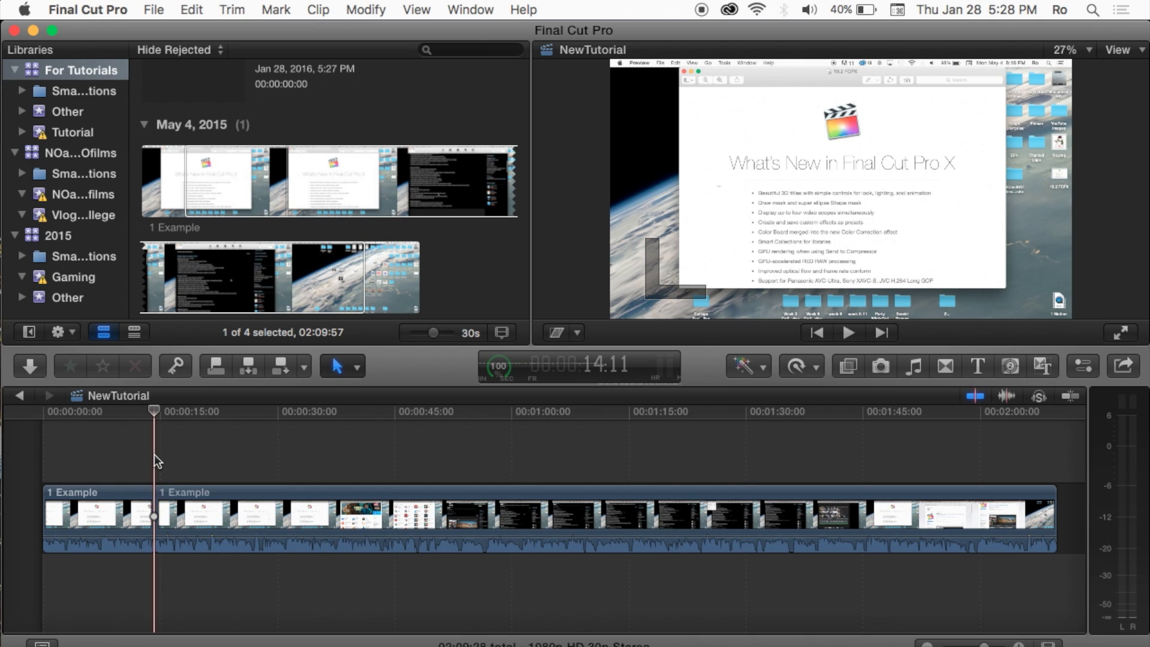
- Select the two pieces of the split clip in turn and scrub the playhead across them to check the cut
{"action": "left_click", "coordinate": [180, 488]}
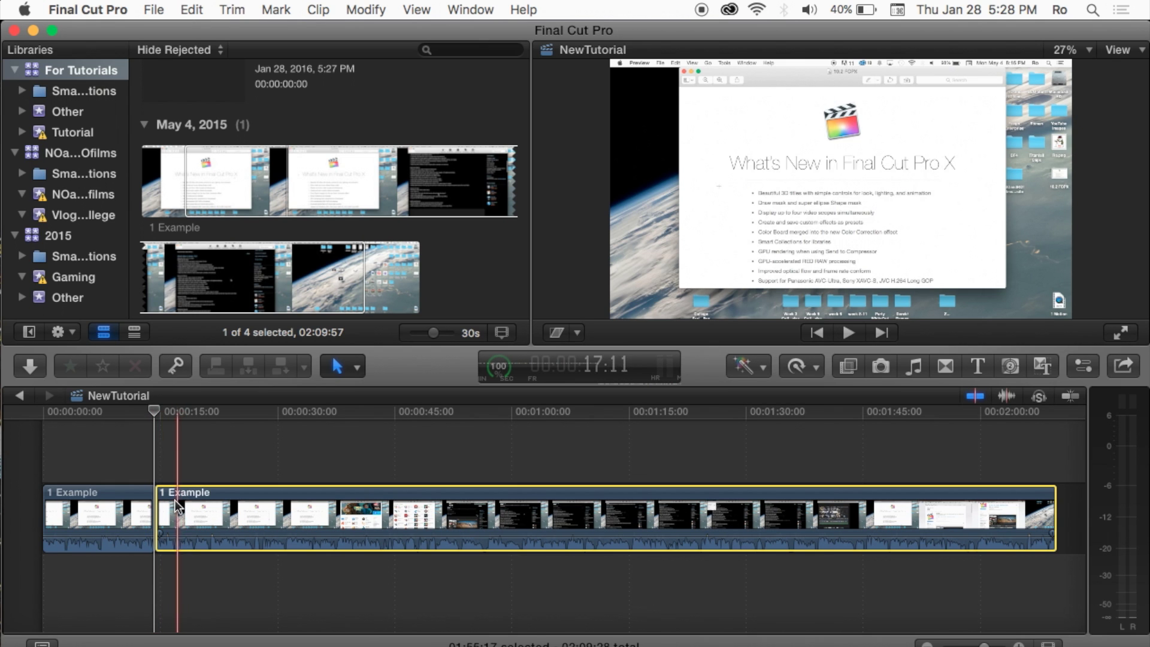
{"action": "mouse_move", "coordinate": [103, 495]}
{"action": "left_mouse_down"}
{"action": "mouse_move", "coordinate": [107, 462]}
{"action": "mouse_move", "coordinate": [77, 506]}
{"action": "mouse_move", "coordinate": [96, 512]}
{"action": "left_mouse_up"}
{"action": "left_click", "coordinate": [226, 441]}
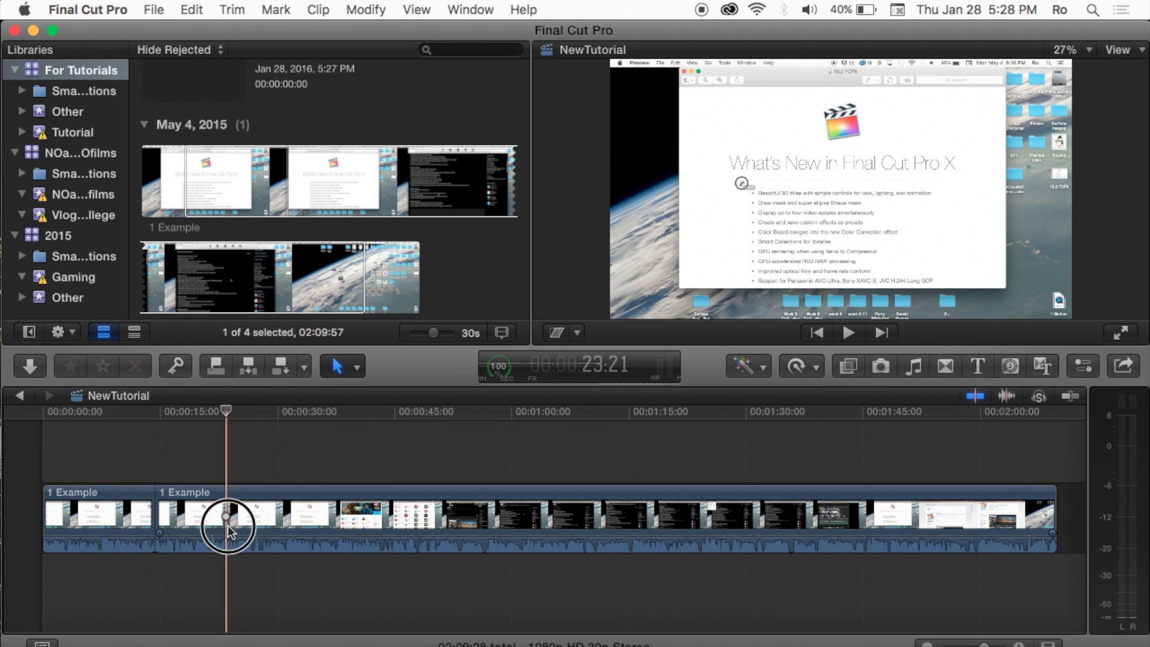
{"action": "left_click_drag", "start_coordinate": [225, 525], "coordinate": [283, 517]}
{"action": "left_click", "coordinate": [121, 498]}
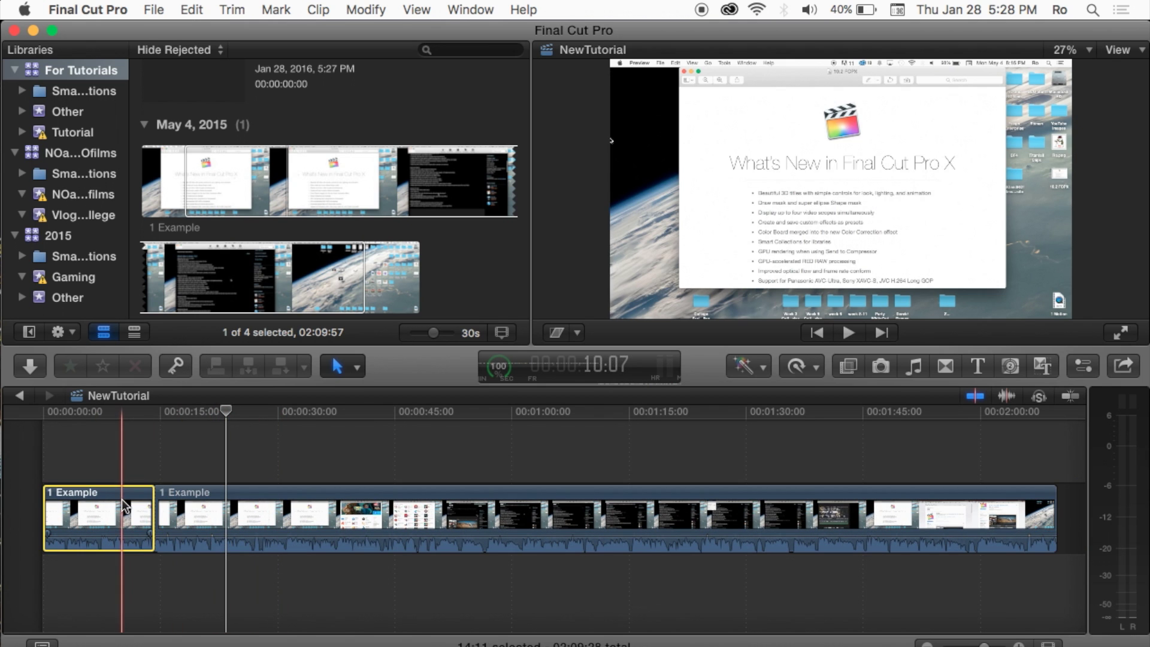
{"action": "left_click_drag", "start_coordinate": [126, 517], "coordinate": [63, 504]}
{"action": "left_click", "coordinate": [125, 472]}
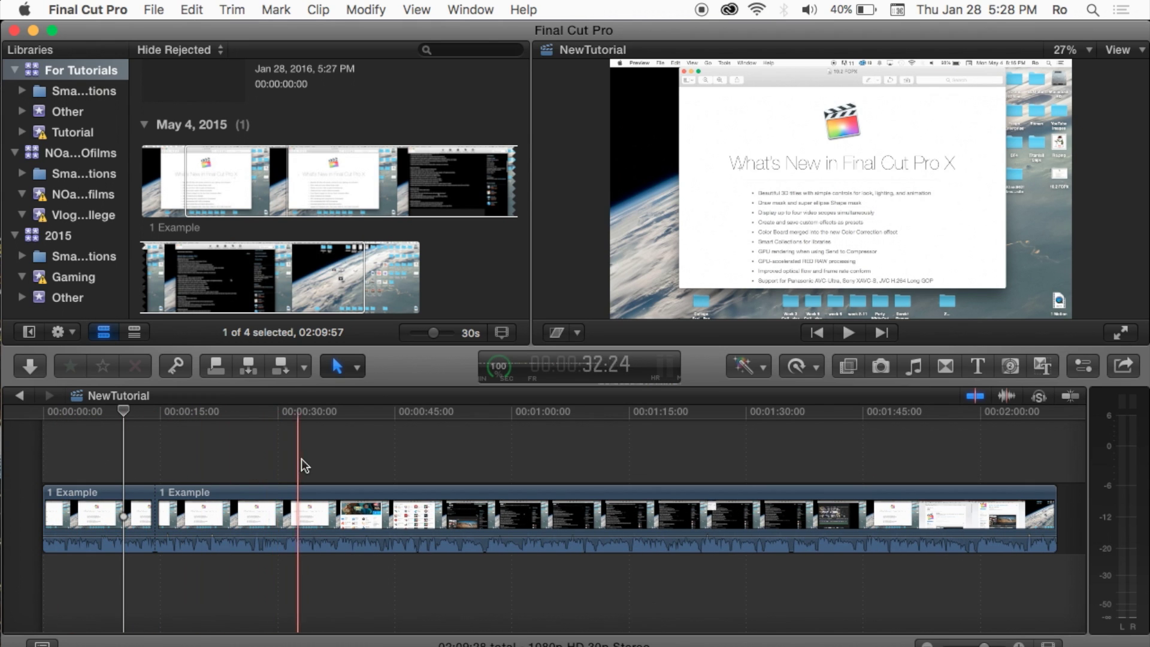
- Split the second part of the clip three more times, at about 0:32, 0:53 and 1:11
{"action": "key", "text": "super+b"}
{"action": "key", "text": "super+b"}
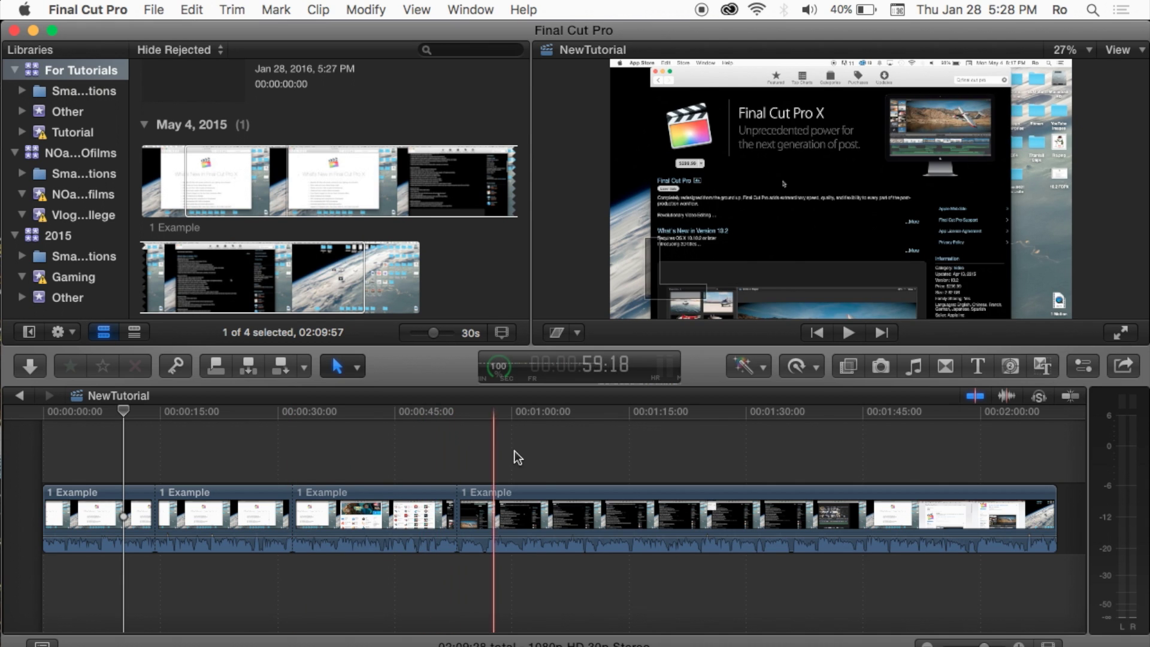
{"action": "key", "text": "super+b"}
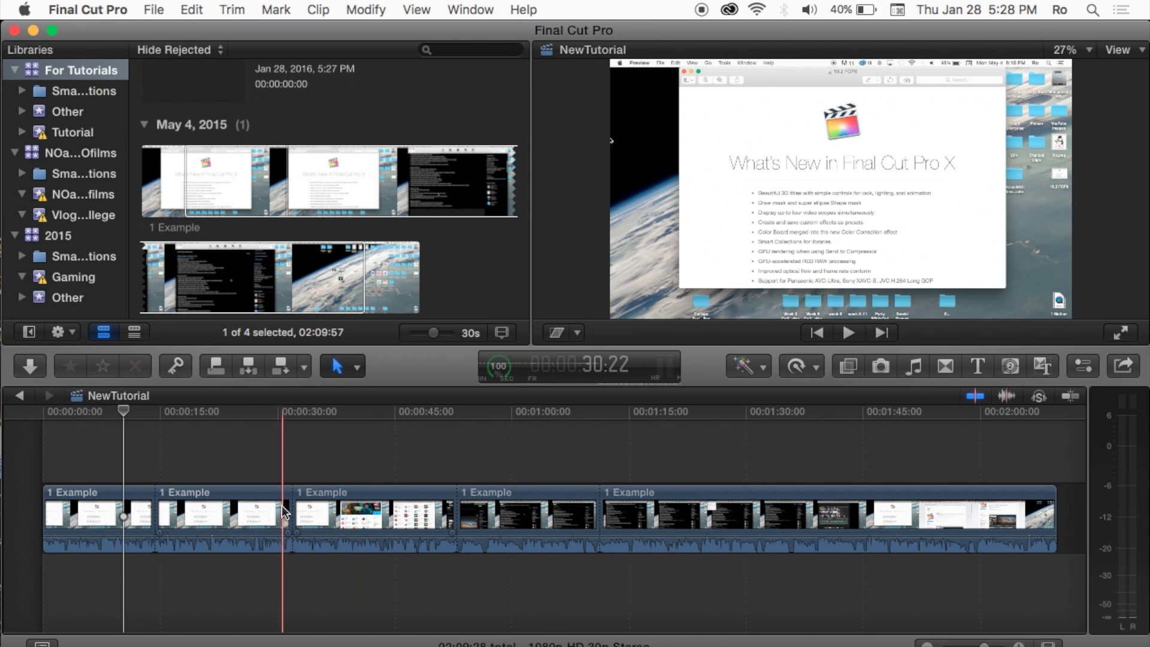
- Select the separate clip pieces in the timeline one at a time, ending with the first piece
{"action": "left_click", "coordinate": [231, 515]}
{"action": "left_click", "coordinate": [121, 518]}
{"action": "left_click", "coordinate": [233, 515]}
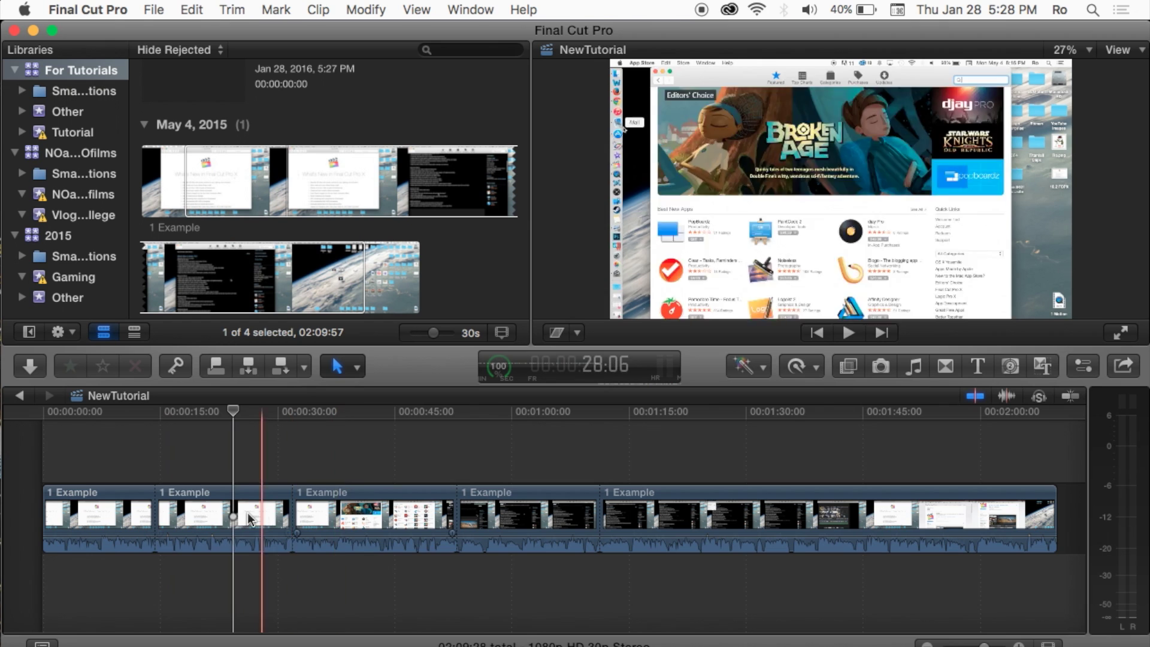
{"action": "key", "text": "c"}
{"action": "key", "text": "c"}
{"action": "key", "text": "c"}
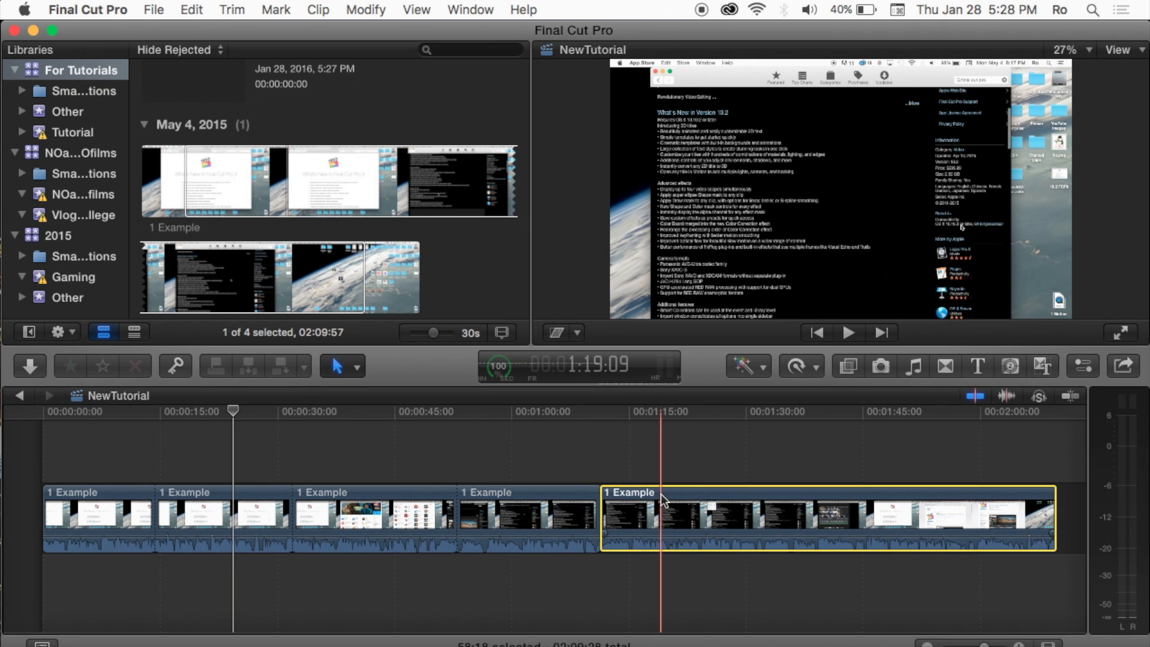
{"action": "key", "text": "c"}
{"action": "key", "text": "c"}
{"action": "key", "text": "c"}
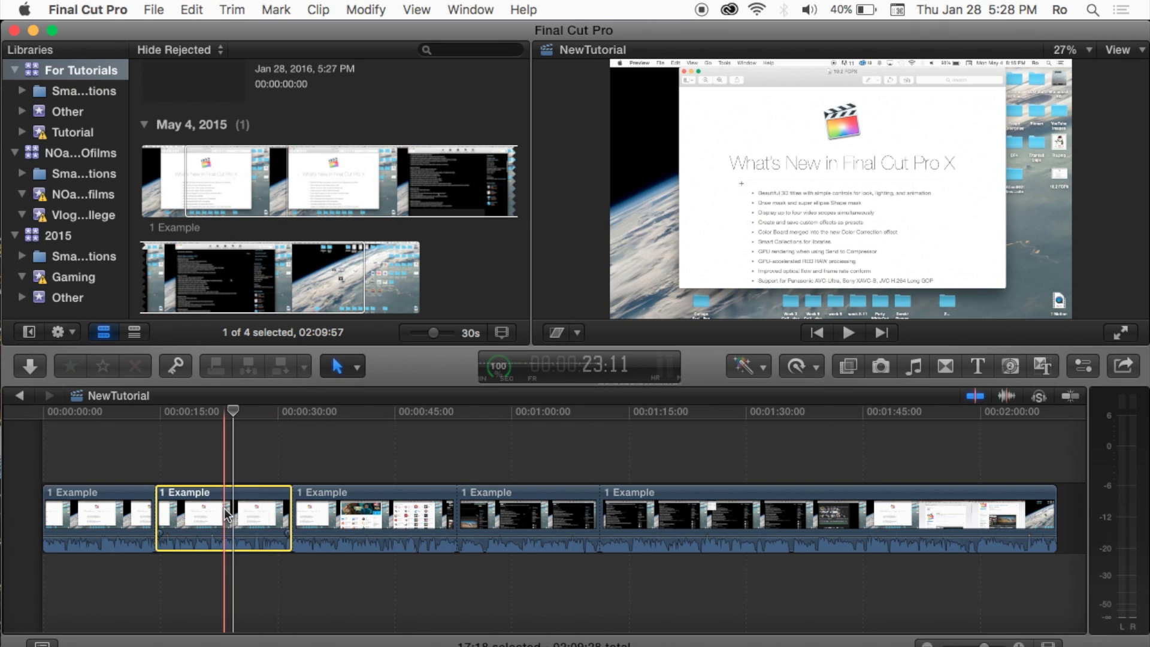
{"action": "key", "text": "c"}
{"action": "key", "text": "c"}
{"action": "key", "text": "c"}
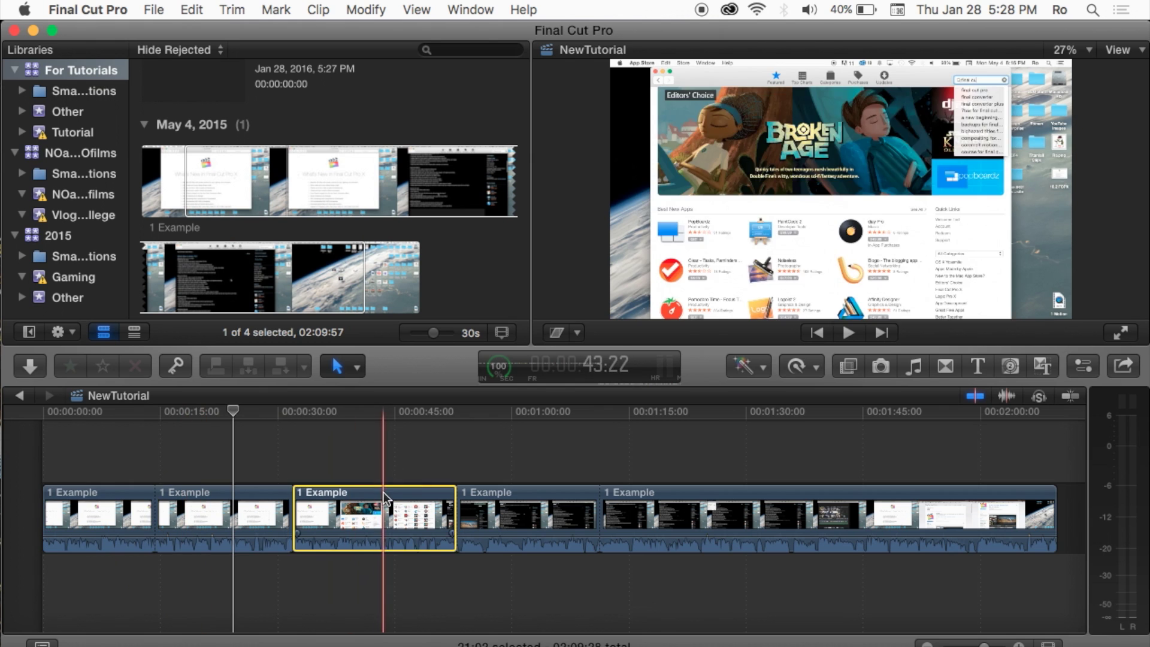
{"action": "key", "text": "c"}
{"action": "key", "text": "c"}
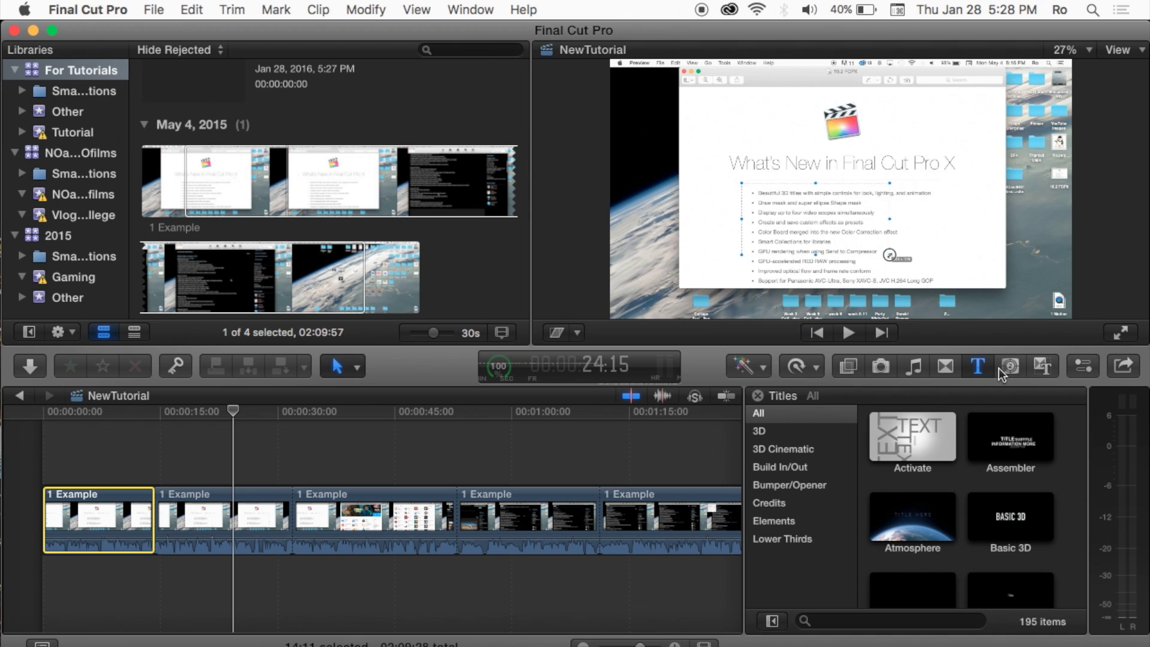
- Look through the 3D, 3D Cinematic and Build In/Out title categories, ending with all titles listed
{"action": "left_click", "coordinate": [765, 432]}
{"action": "left_click", "coordinate": [784, 454]}
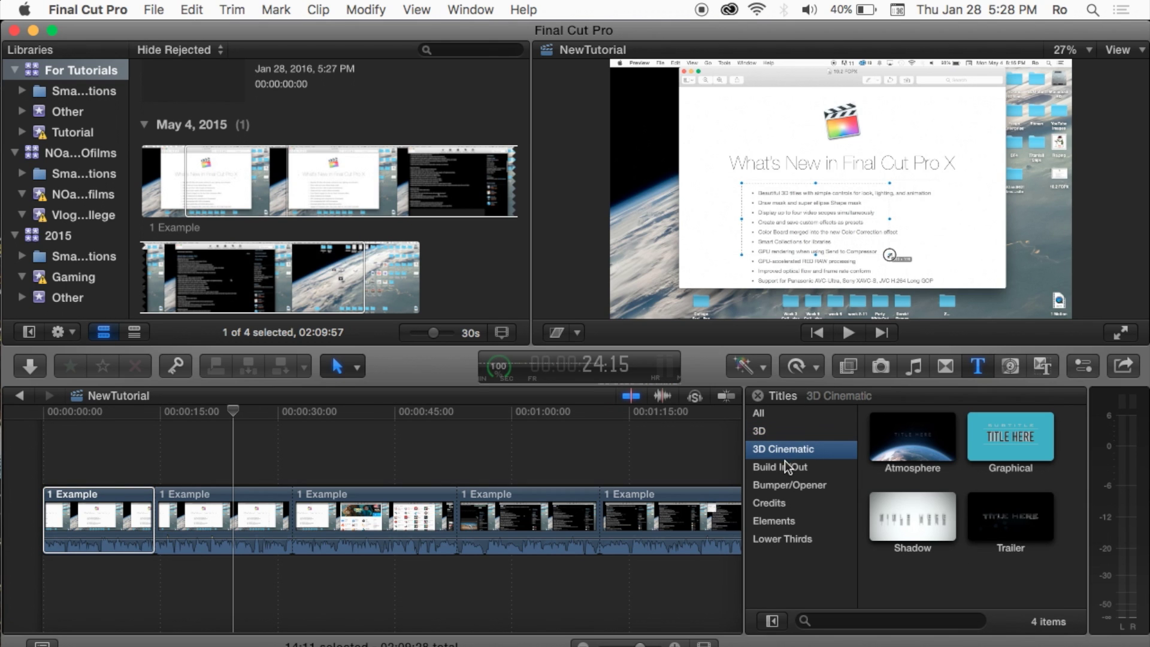
{"action": "left_click", "coordinate": [786, 469]}
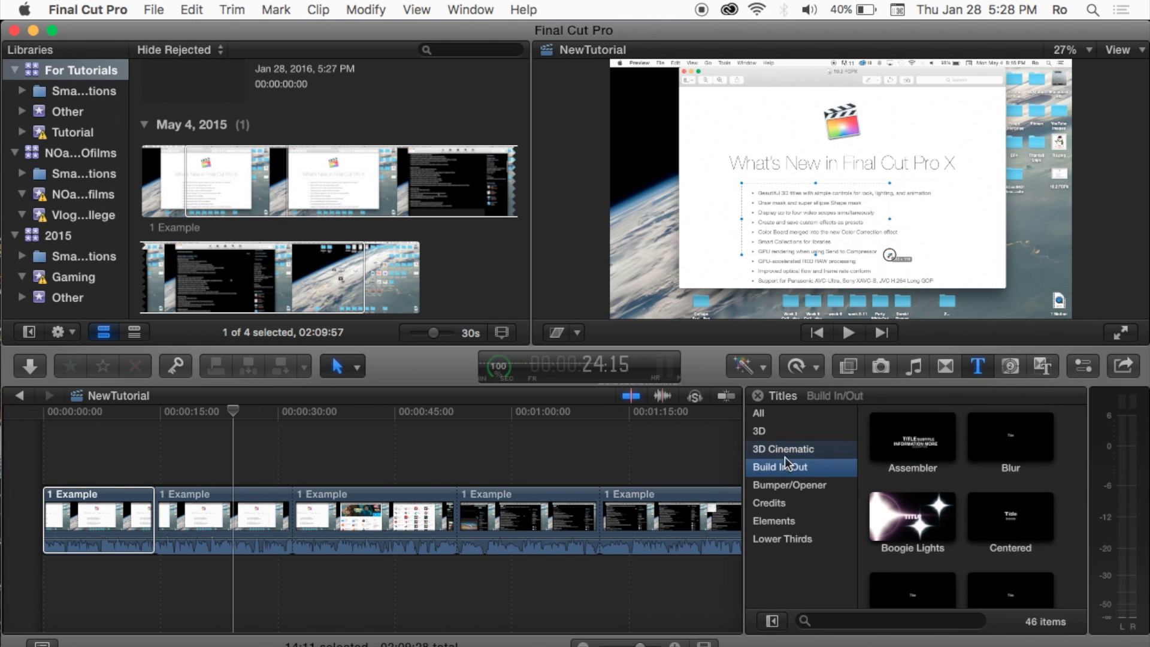
{"action": "left_click", "coordinate": [759, 414]}
- Browse the full titles list and preview several titles, including Formal, Glow, Highlight, Echo, Custom 3D and Continuous
{"action": "scroll", "coordinate": [1004, 518], "scroll_direction": "down", "scroll_amount": 8}
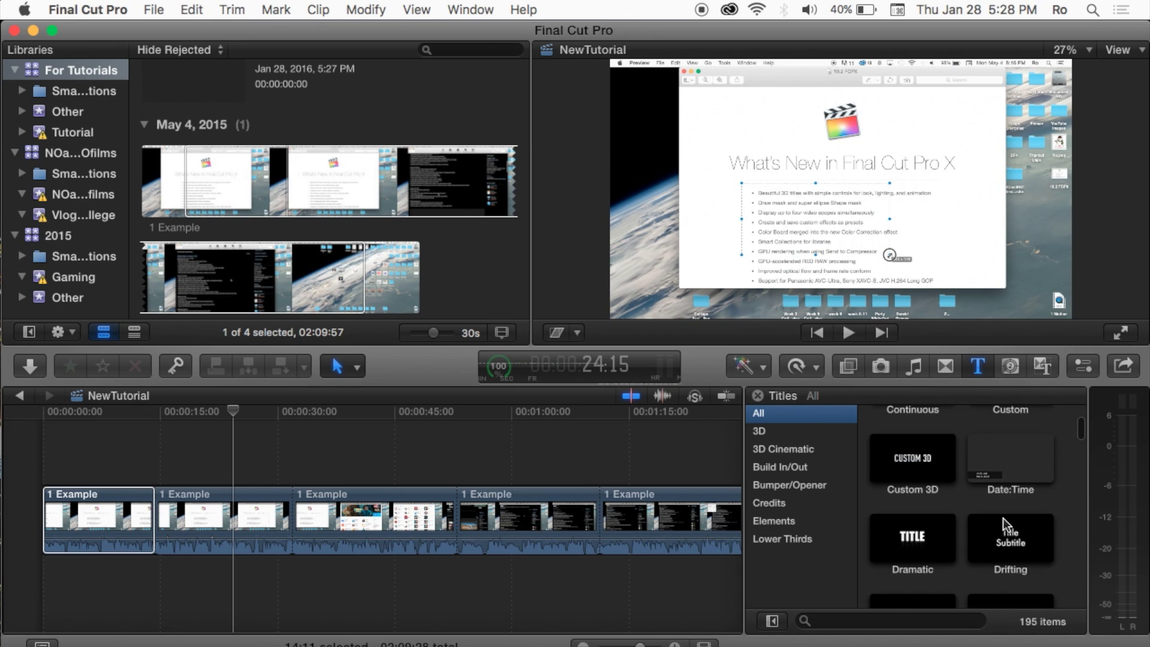
{"action": "scroll", "coordinate": [1004, 519], "scroll_direction": "down", "scroll_amount": 6}
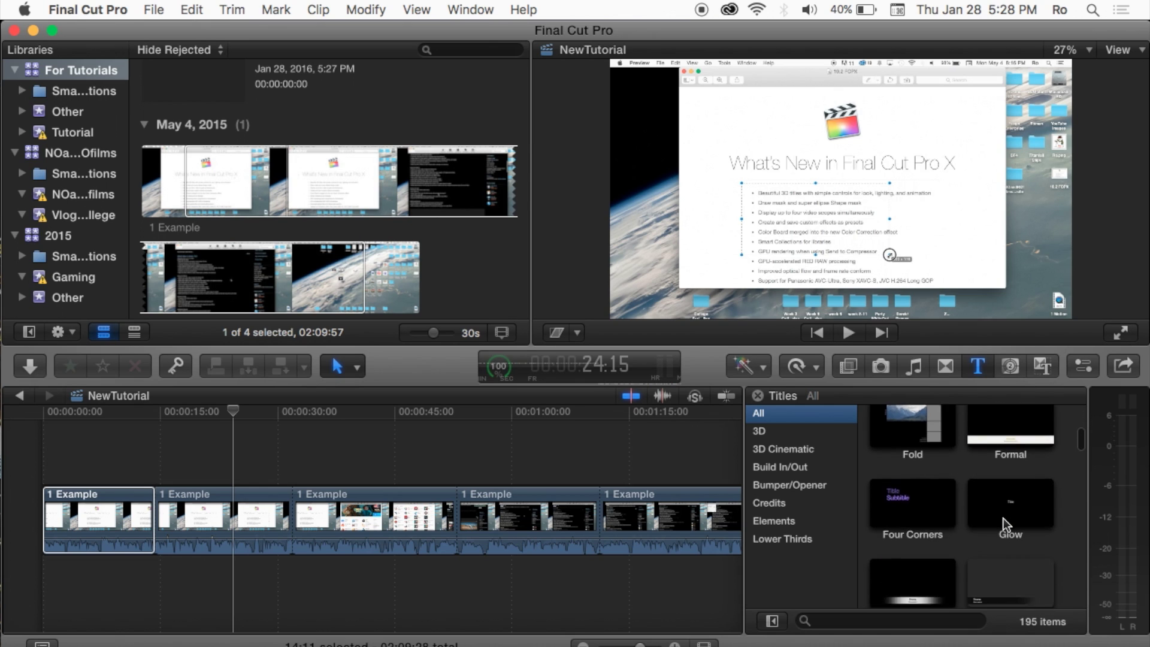
{"action": "scroll", "coordinate": [1004, 519], "scroll_direction": "up", "scroll_amount": 1}
{"action": "left_click", "coordinate": [997, 468]}
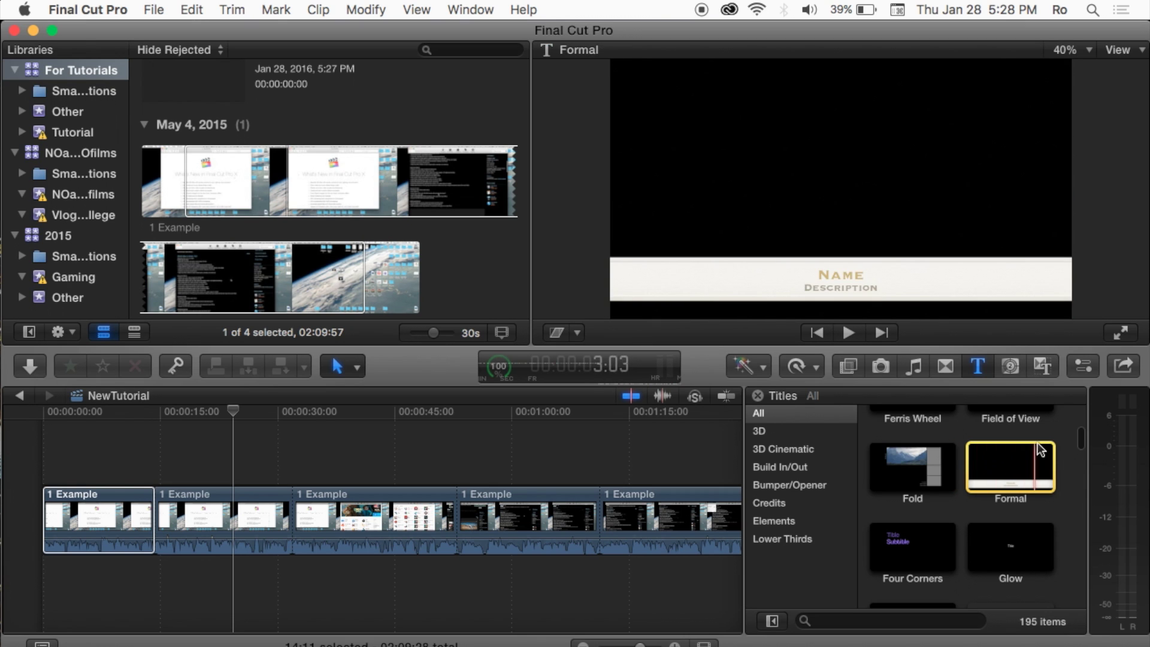
{"action": "scroll", "coordinate": [980, 480], "scroll_direction": "down", "scroll_amount": 3}
{"action": "scroll", "coordinate": [1005, 413], "scroll_direction": "up", "scroll_amount": 1}
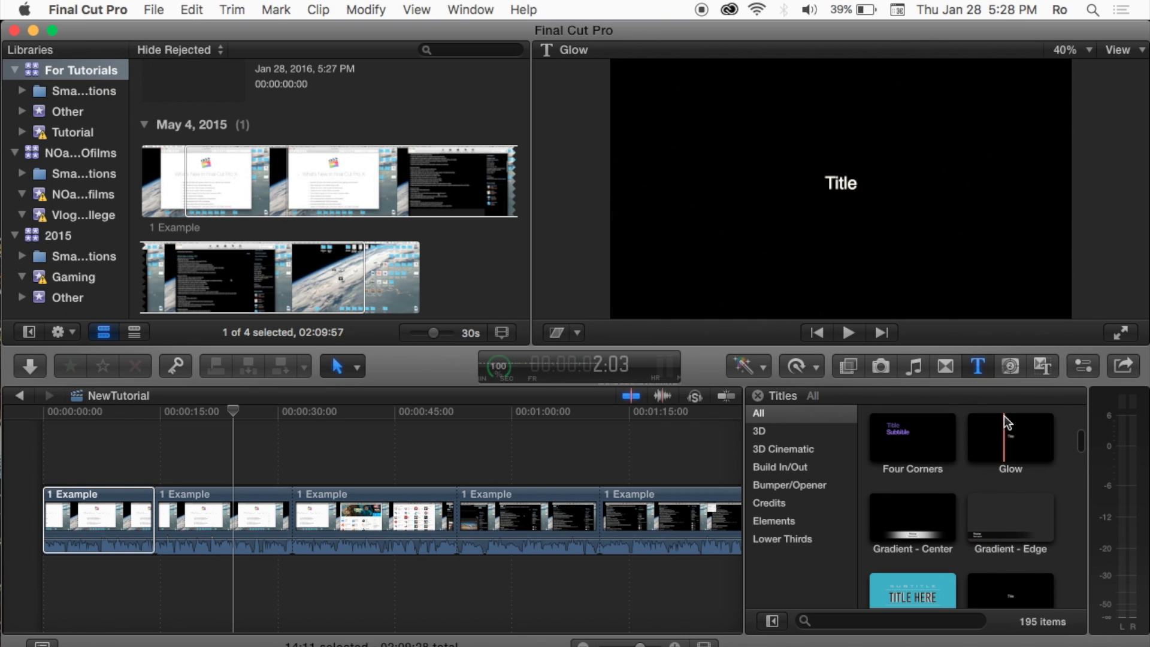
{"action": "scroll", "coordinate": [1041, 441], "scroll_direction": "down", "scroll_amount": 3}
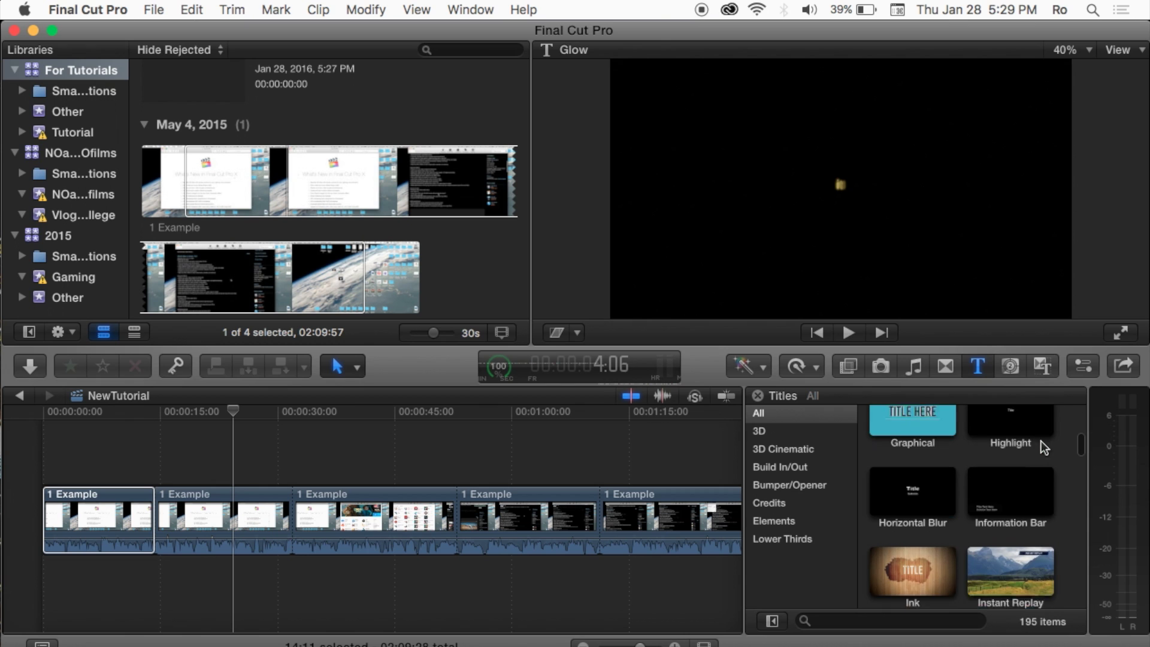
{"action": "scroll", "coordinate": [918, 472], "scroll_direction": "up", "scroll_amount": 1}
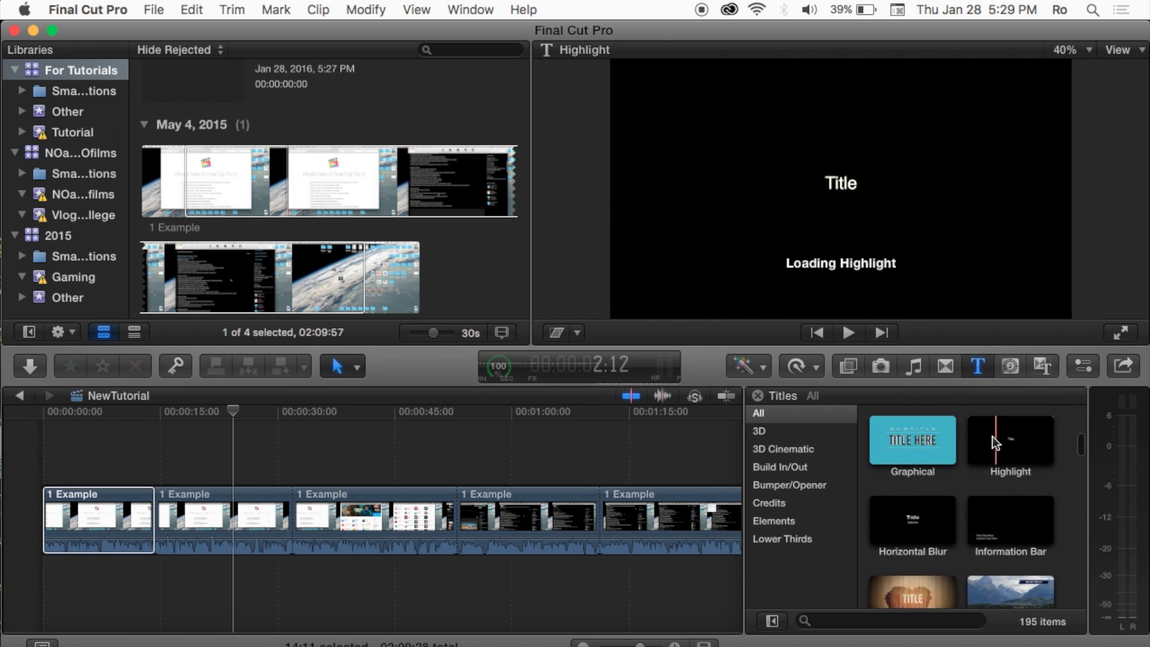
{"action": "scroll", "coordinate": [962, 473], "scroll_direction": "down", "scroll_amount": 2}
{"action": "scroll", "coordinate": [962, 473], "scroll_direction": "up", "scroll_amount": 8}
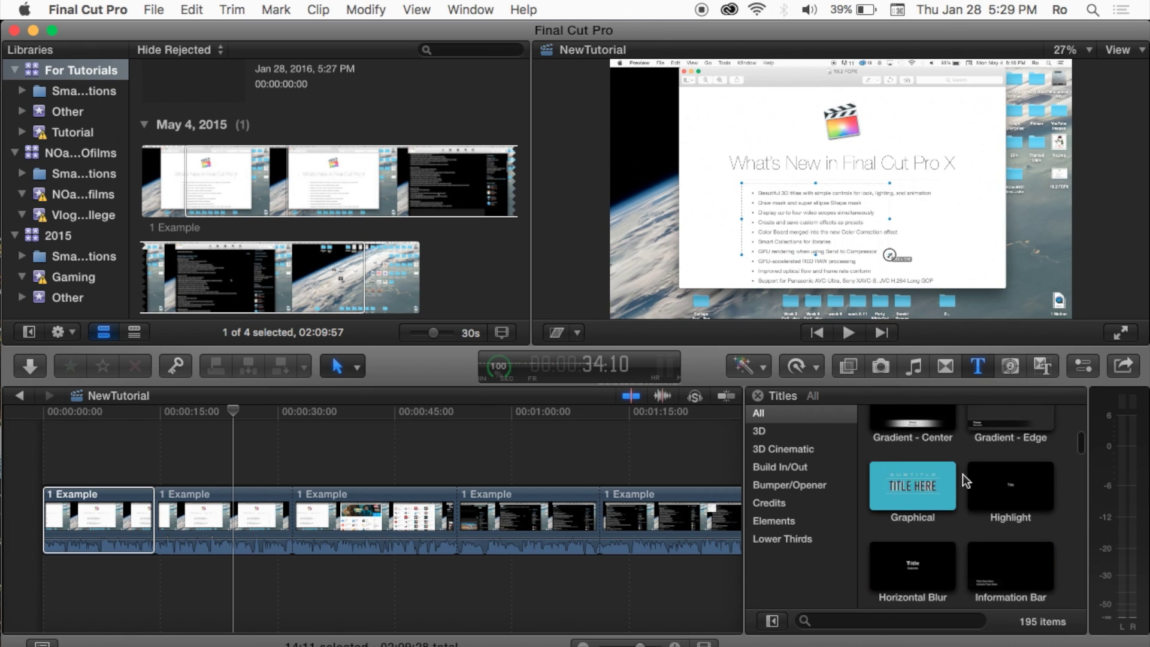
{"action": "scroll", "coordinate": [962, 473], "scroll_direction": "up", "scroll_amount": 3}
{"action": "scroll", "coordinate": [962, 473], "scroll_direction": "down", "scroll_amount": 2}
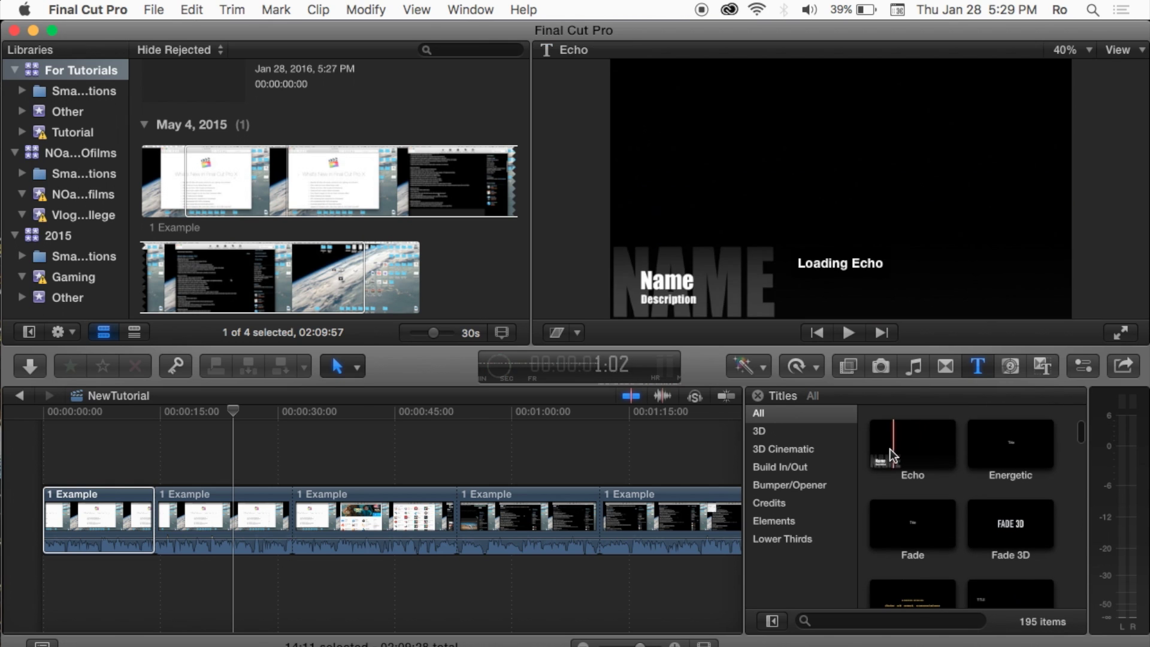
{"action": "scroll", "coordinate": [924, 444], "scroll_direction": "up", "scroll_amount": 1}
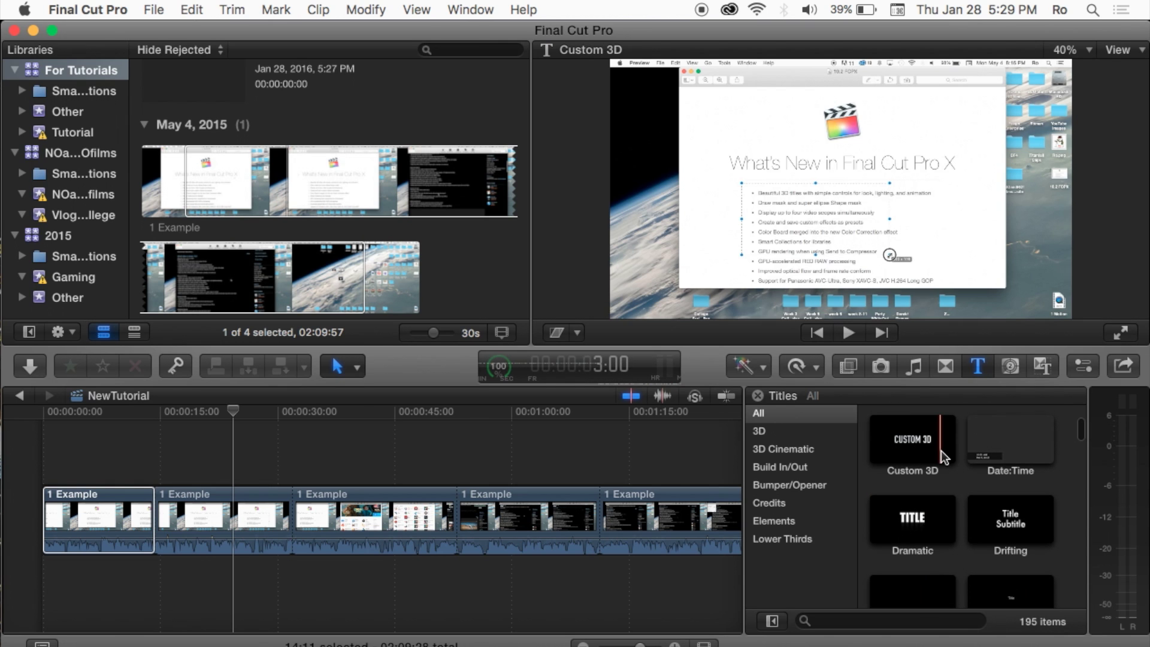
{"action": "scroll", "coordinate": [897, 536], "scroll_direction": "up", "scroll_amount": 2}
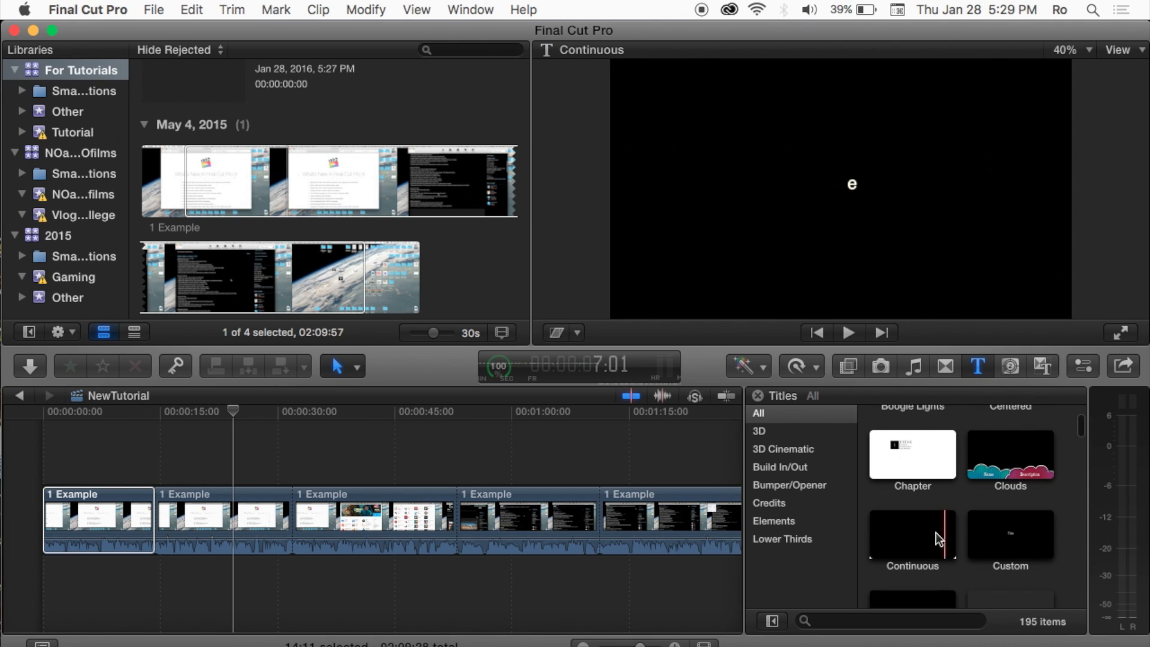
- Add the Continuous title above the start of the first clip piece and extend its duration to 10:00
{"action": "left_click", "coordinate": [912, 529]}
{"action": "left_click_drag", "start_coordinate": [925, 530], "coordinate": [37, 464]}
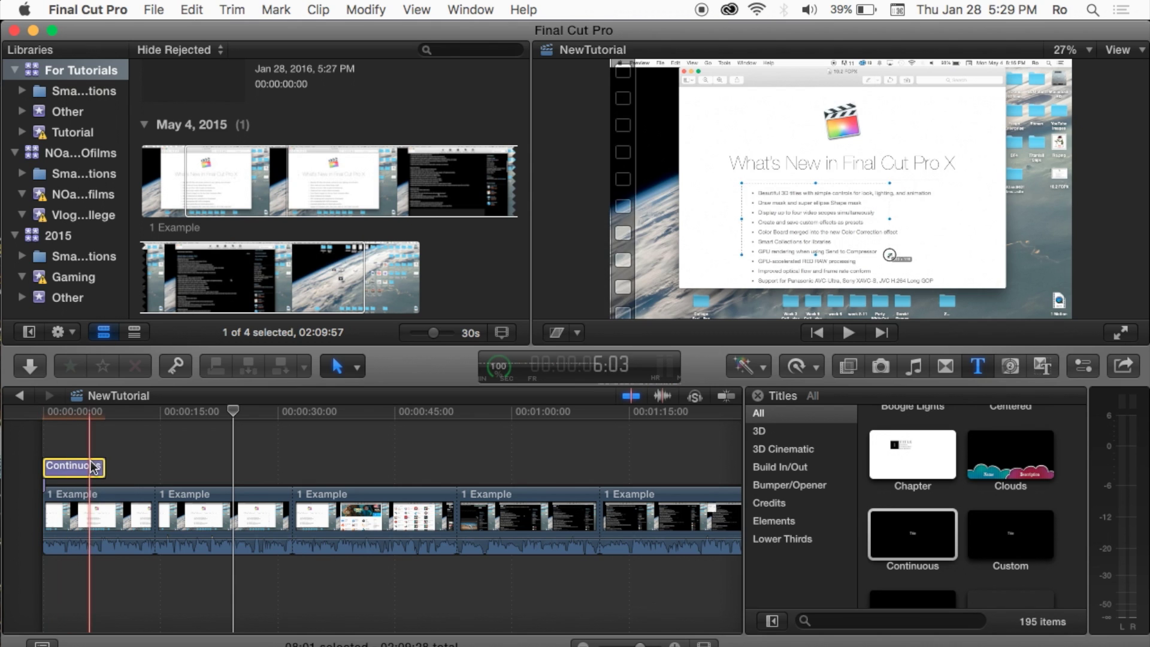
{"action": "mouse_move", "coordinate": [108, 465]}
{"action": "left_mouse_down"}
{"action": "mouse_move", "coordinate": [158, 466]}
{"action": "mouse_move", "coordinate": [117, 470]}
{"action": "left_mouse_up"}
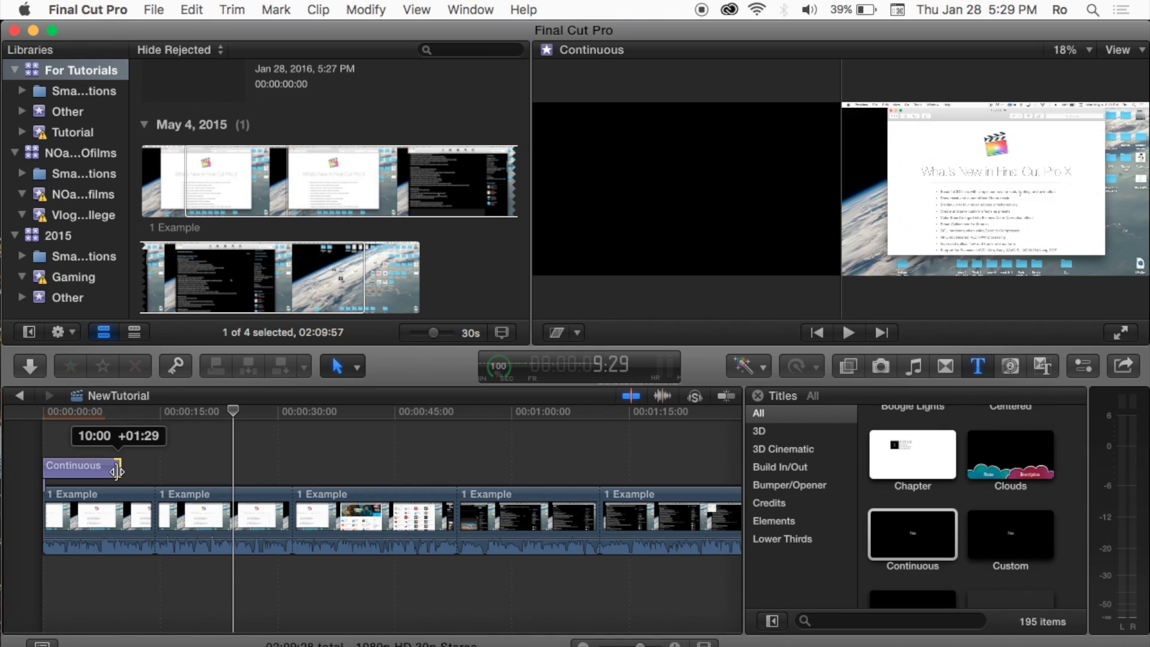
{"action": "left_click", "coordinate": [123, 471]}
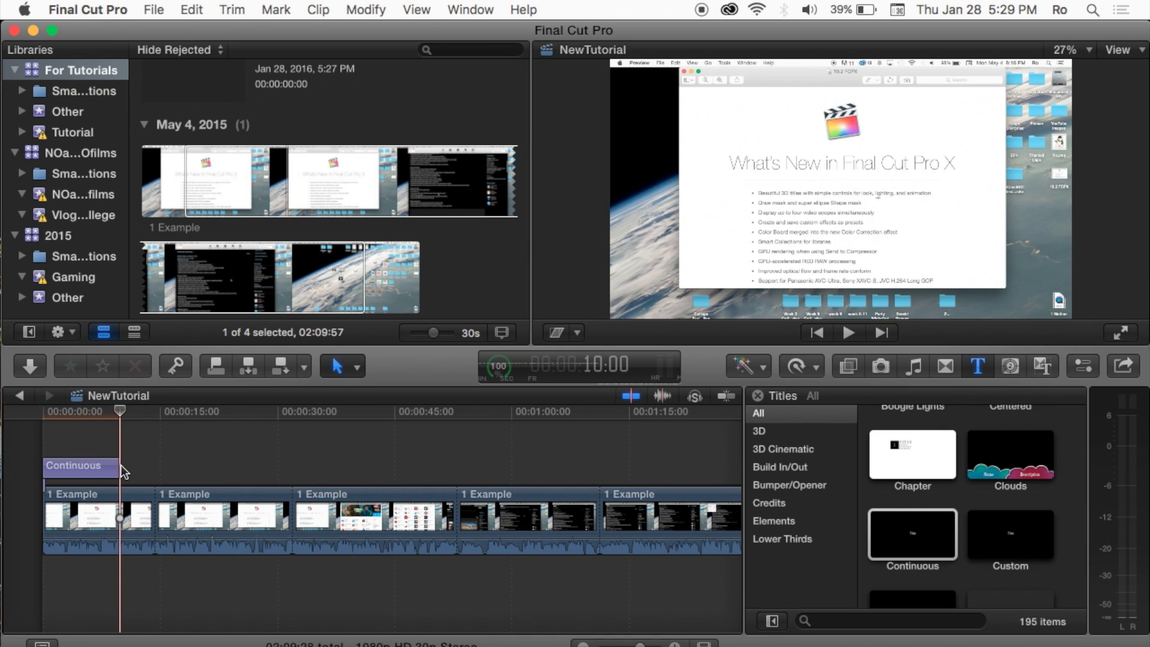
{"action": "mouse_move", "coordinate": [117, 466]}
{"action": "left_mouse_down"}
{"action": "mouse_move", "coordinate": [93, 469]}
{"action": "mouse_move", "coordinate": [118, 473]}
{"action": "left_mouse_up"}
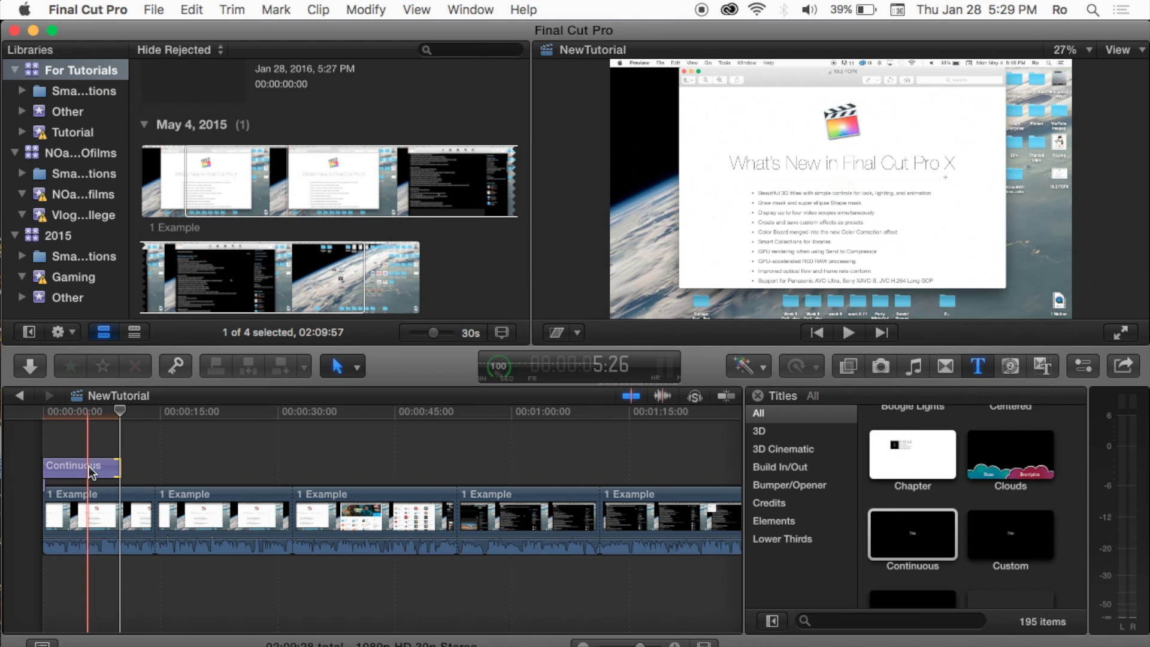
- Lengthen the first 1 Example piece in the timeline by extending its end to about 17 seconds
{"action": "left_click", "coordinate": [121, 507]}
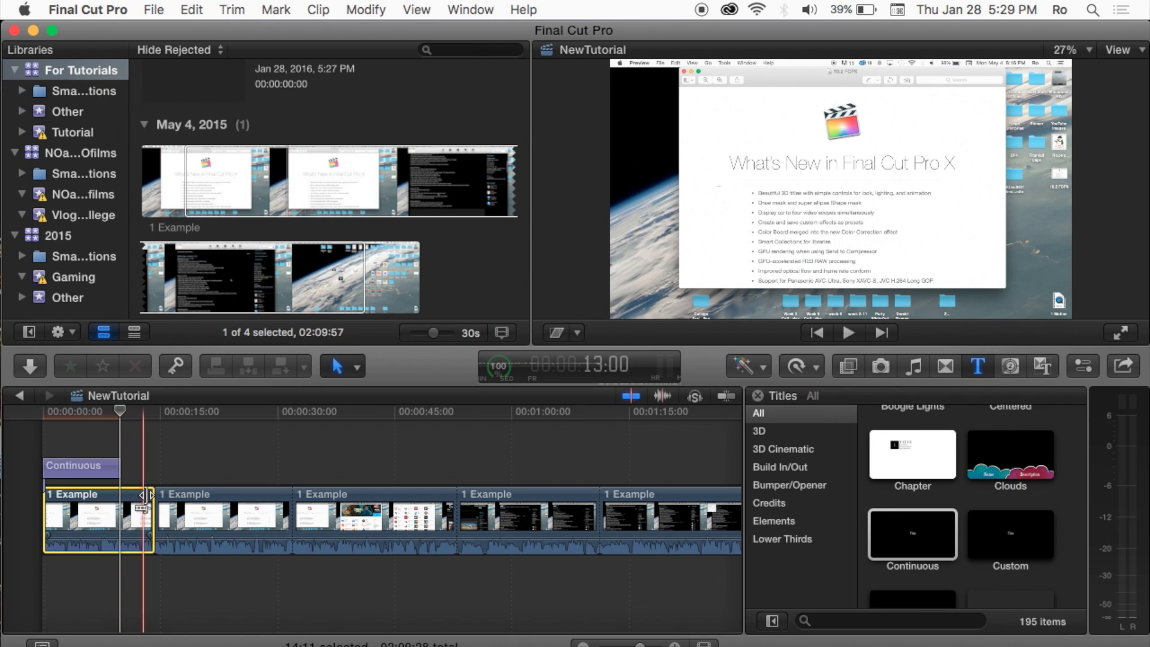
{"action": "left_click_drag", "start_coordinate": [149, 493], "coordinate": [450, 503]}
{"action": "left_click_drag", "start_coordinate": [202, 510], "coordinate": [202, 510]}
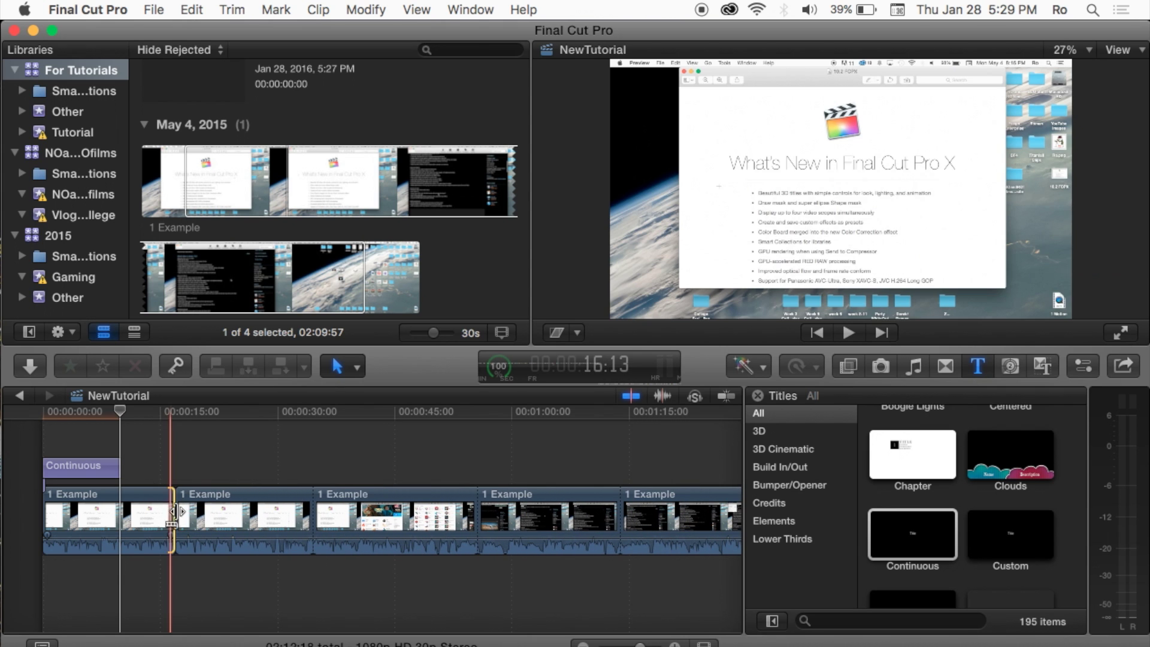
{"action": "left_click", "coordinate": [241, 157]}
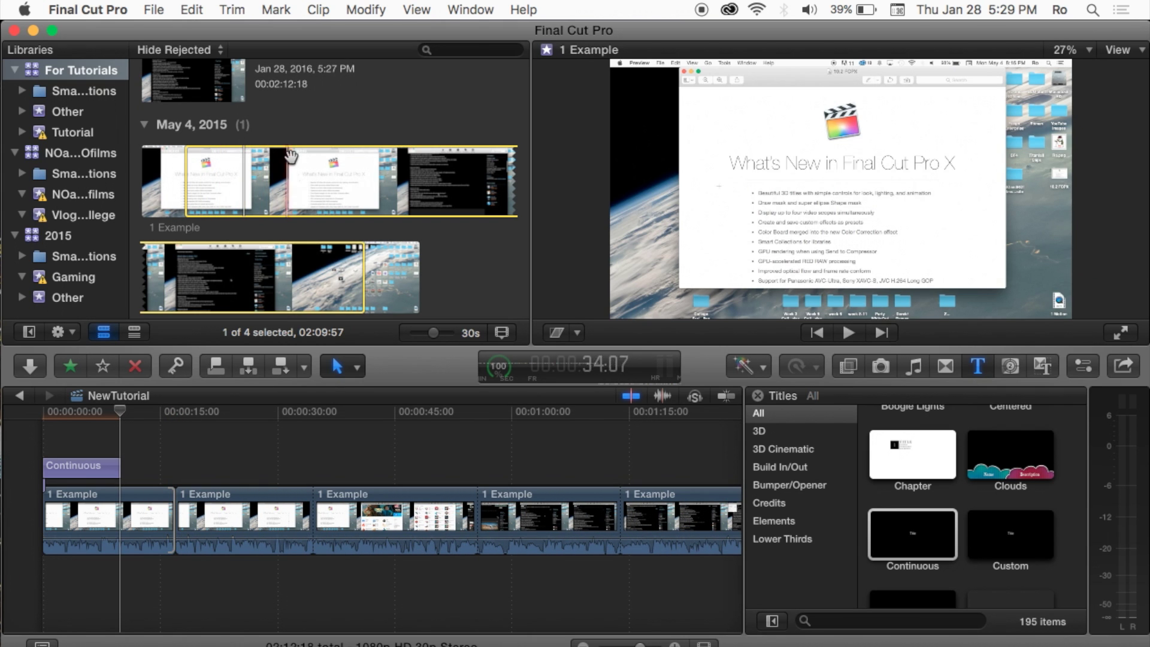
{"action": "left_click", "coordinate": [143, 497]}
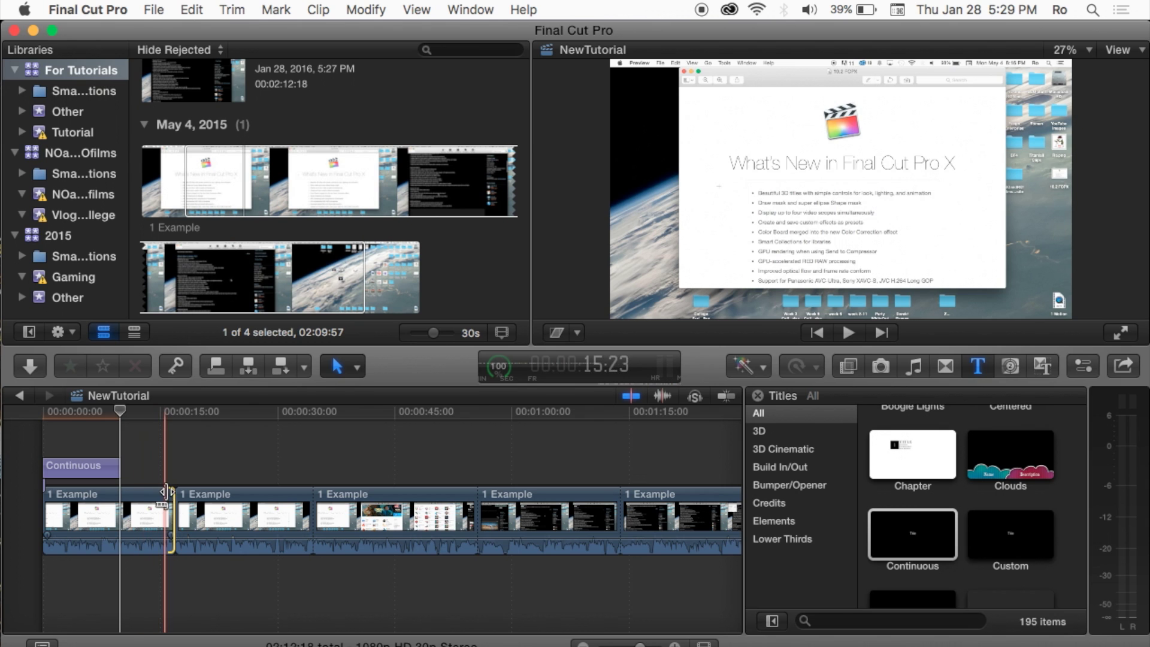
{"action": "left_click_drag", "start_coordinate": [174, 500], "coordinate": [180, 467]}
{"action": "left_click", "coordinate": [178, 467]}
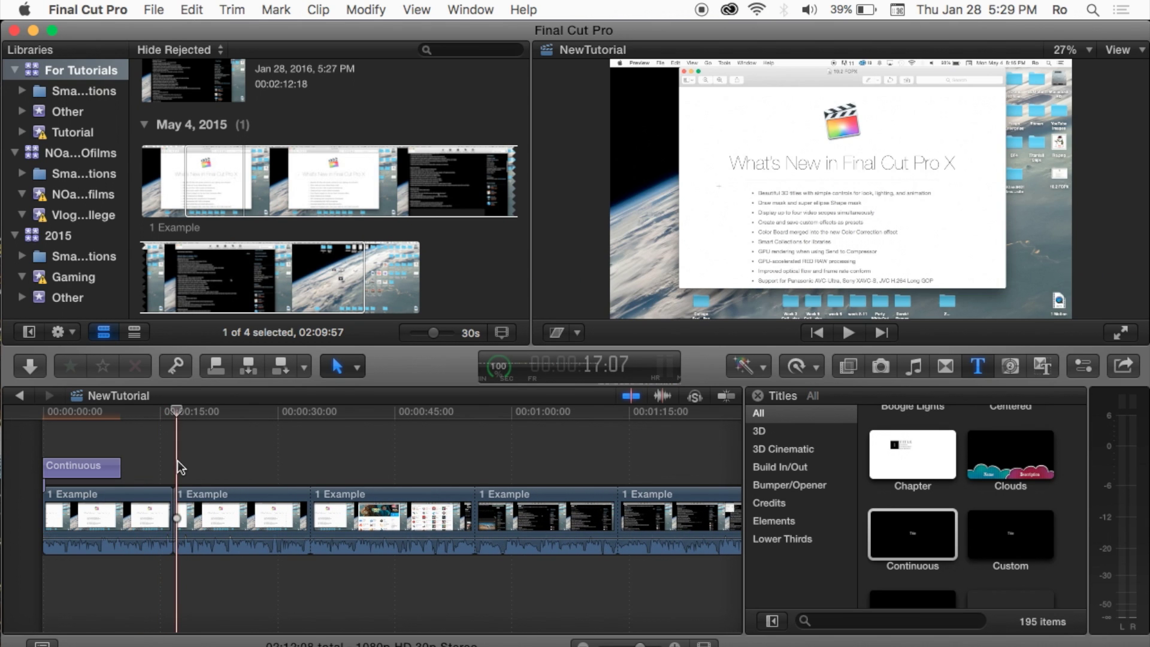
- Replace the Continuous title's text with "Hey There" and move it to the upper left of the video frame
{"action": "left_click", "coordinate": [95, 470]}
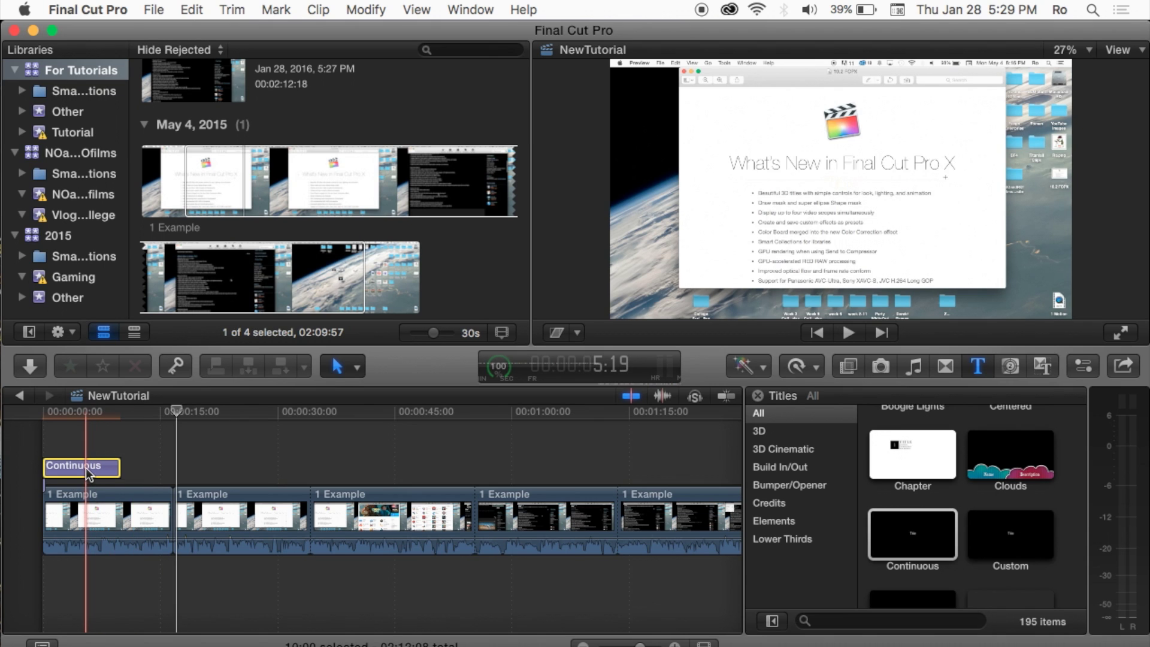
{"action": "double_click", "coordinate": [88, 473]}
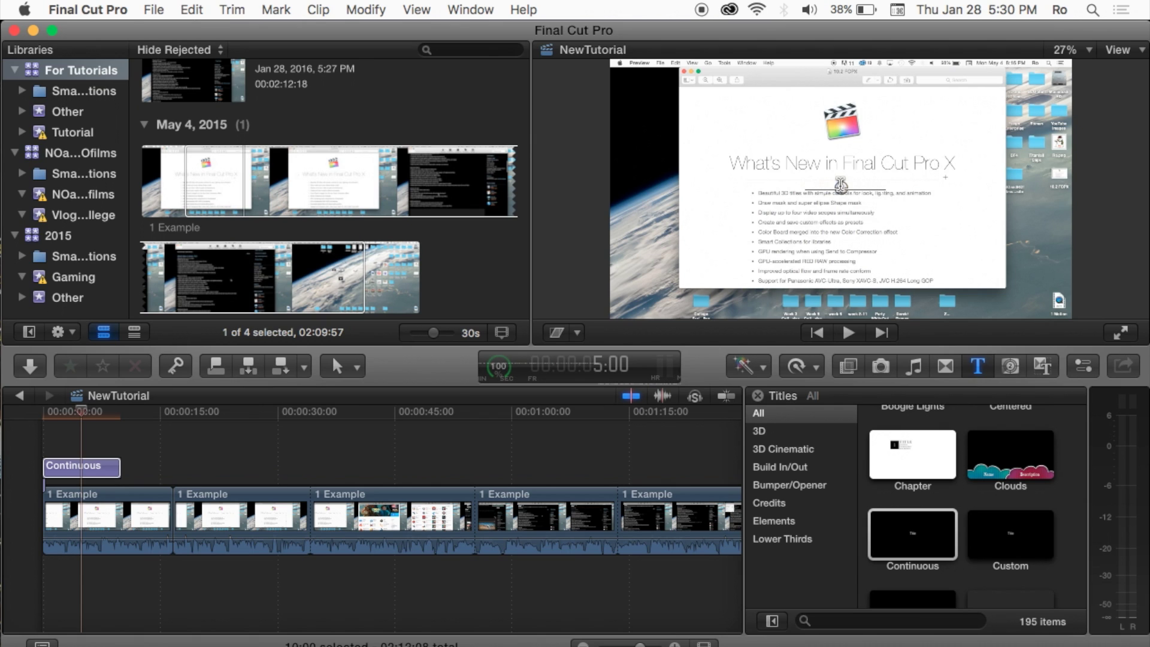
{"action": "left_click_drag", "start_coordinate": [844, 184], "coordinate": [662, 123]}
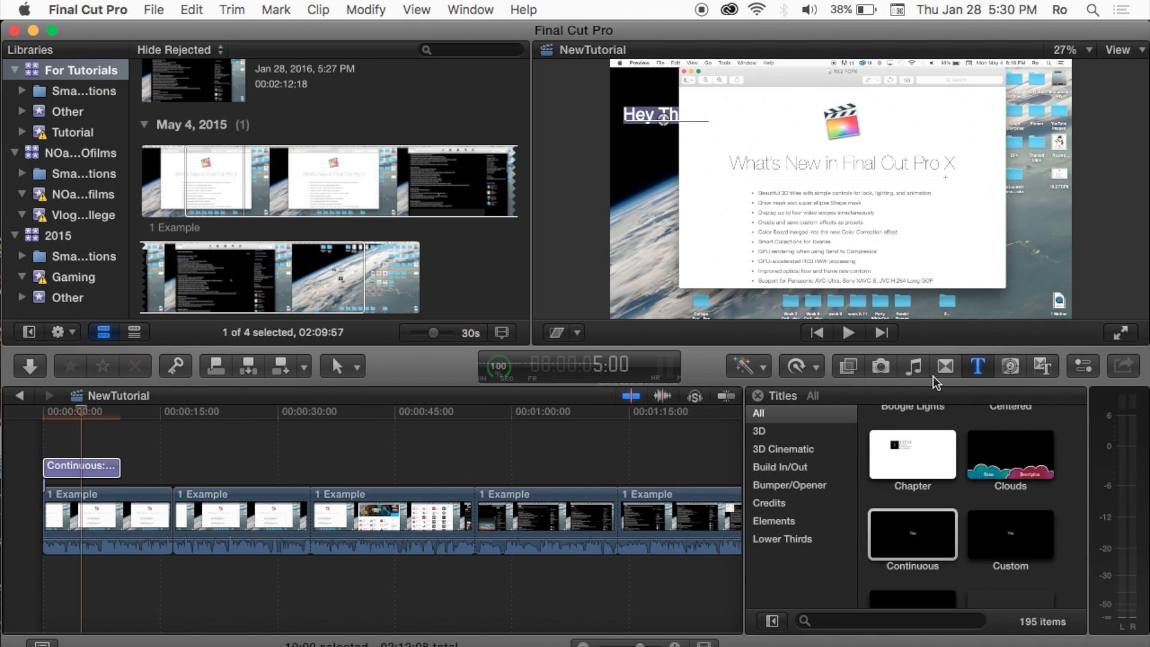
- Show the title's parameters in the inspector and set the text size to 187
{"action": "left_click", "coordinate": [1085, 371]}
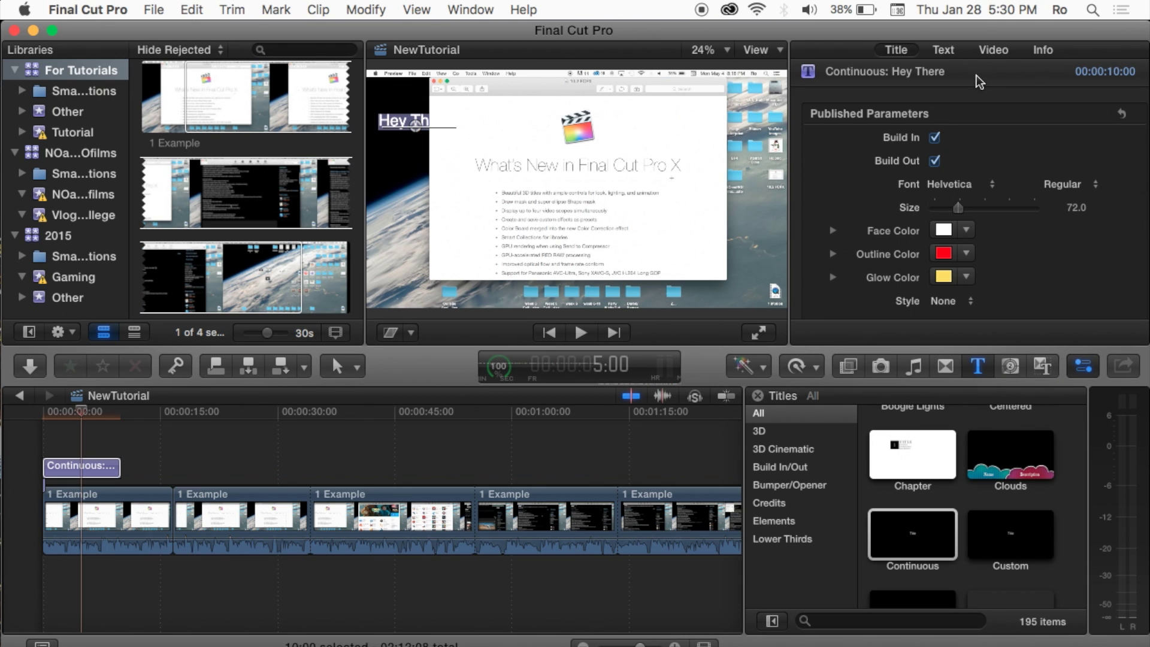
{"action": "left_click", "coordinate": [937, 53]}
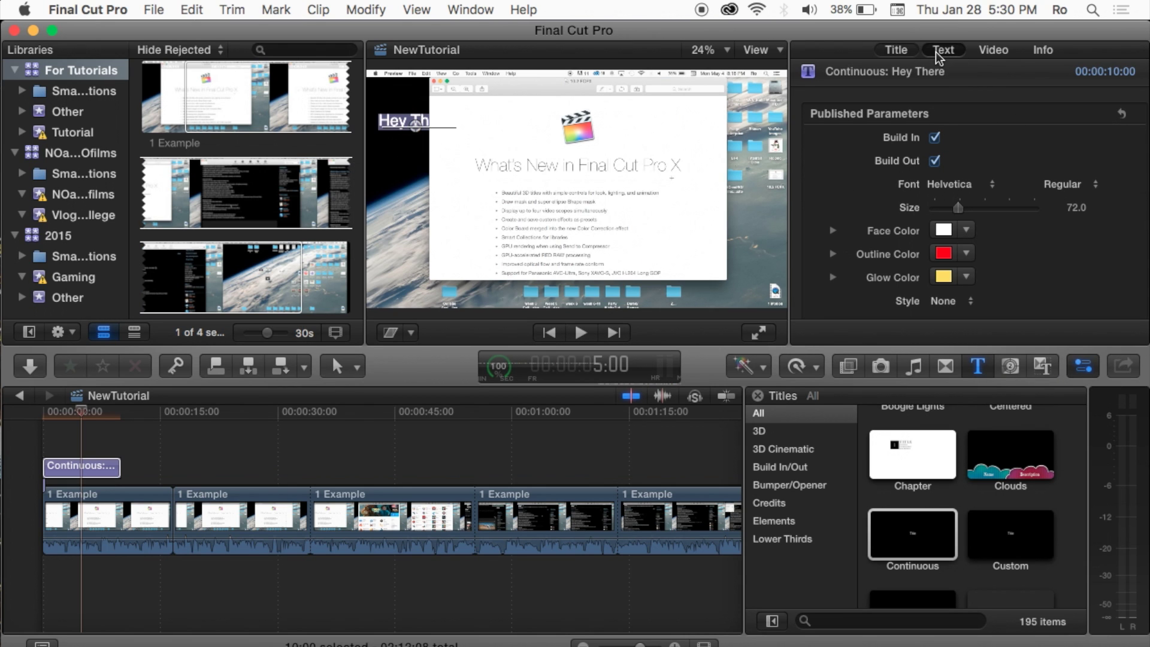
{"action": "left_click", "coordinate": [904, 52]}
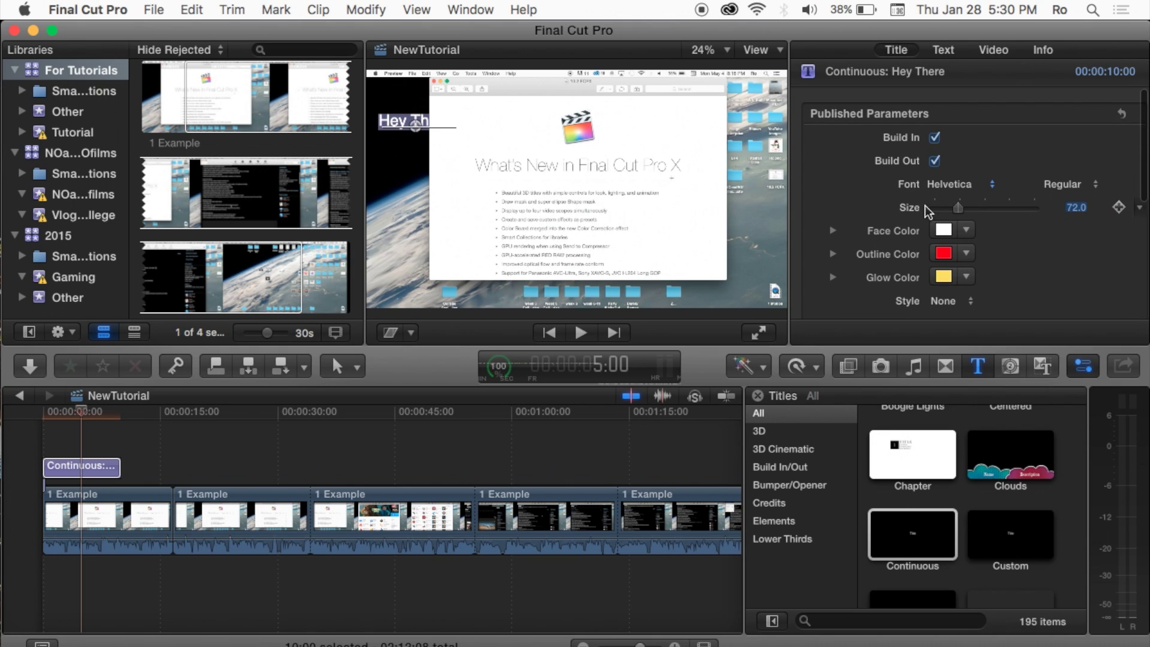
{"action": "left_click_drag", "start_coordinate": [960, 208], "coordinate": [1002, 205]}
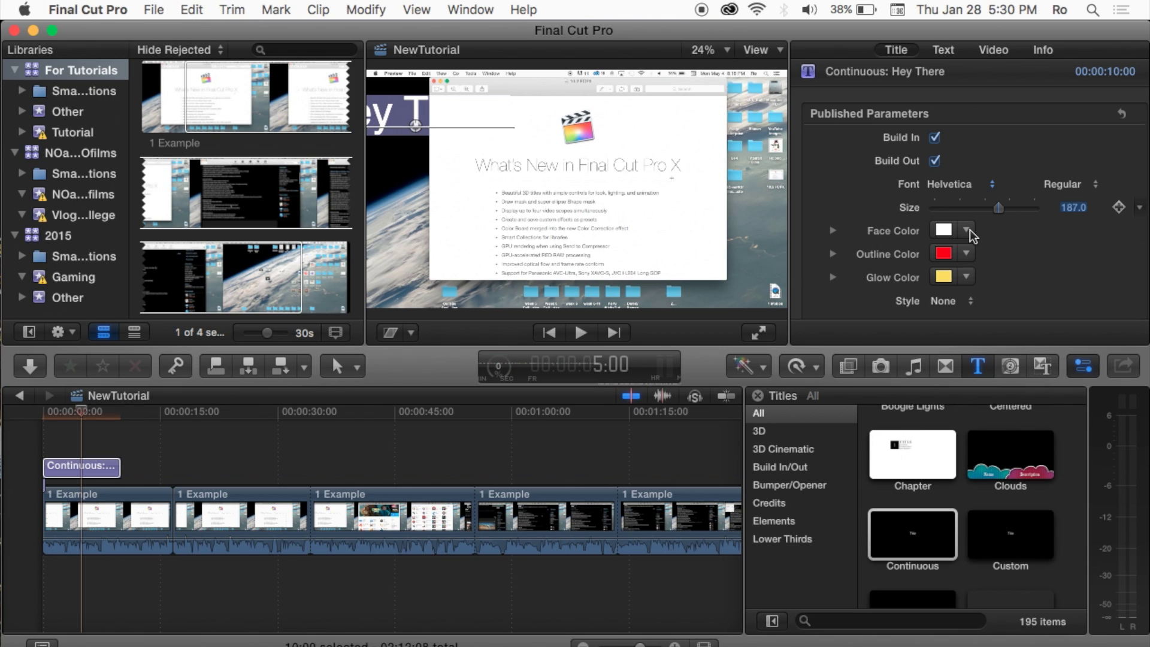
- Set the title's face color to dark red and move the text to the top centre of the video frame
{"action": "left_click", "coordinate": [968, 229]}
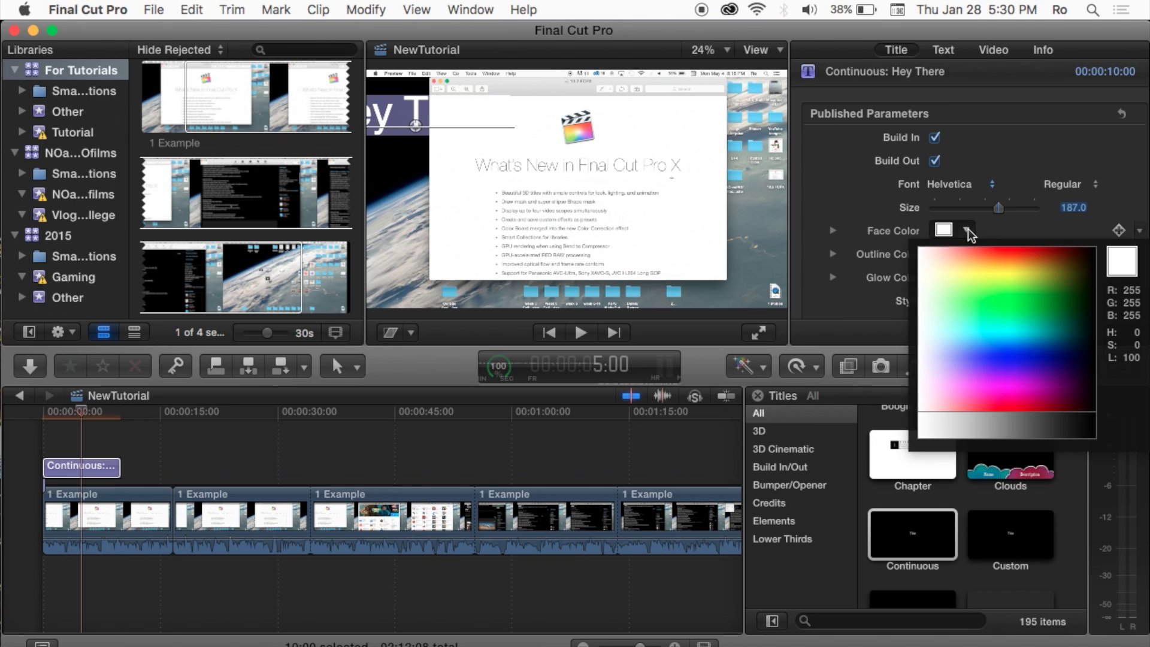
{"action": "left_click_drag", "start_coordinate": [1018, 257], "coordinate": [1056, 250]}
{"action": "left_click", "coordinate": [968, 231]}
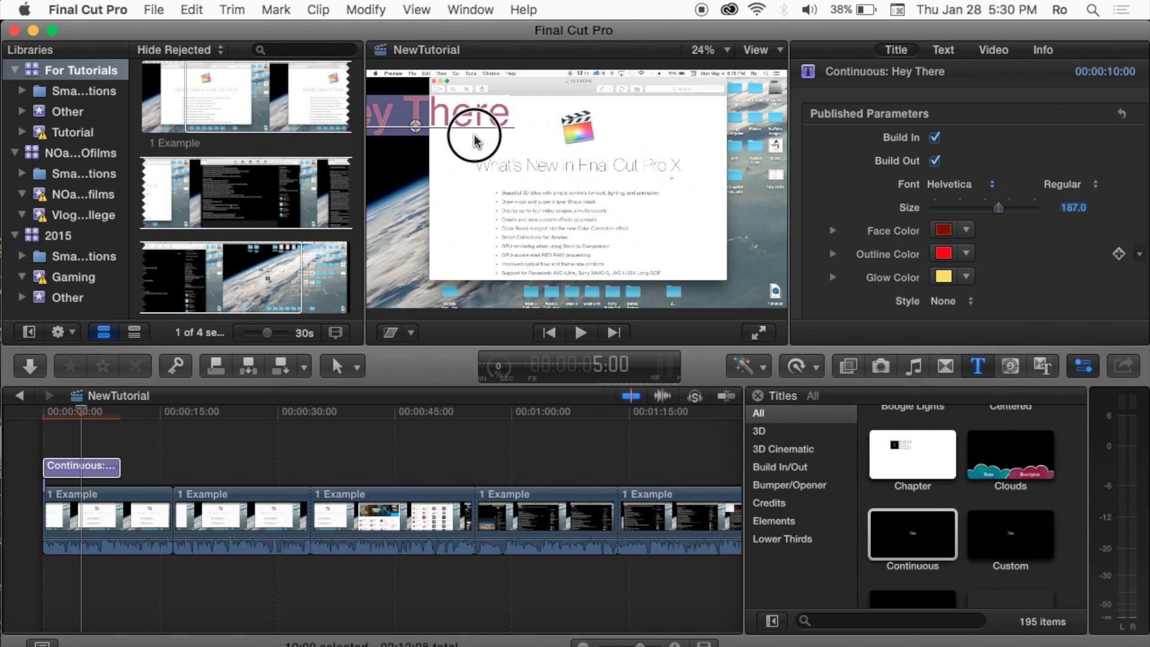
{"action": "left_click", "coordinate": [440, 127]}
{"action": "left_click_drag", "start_coordinate": [415, 127], "coordinate": [578, 114]}
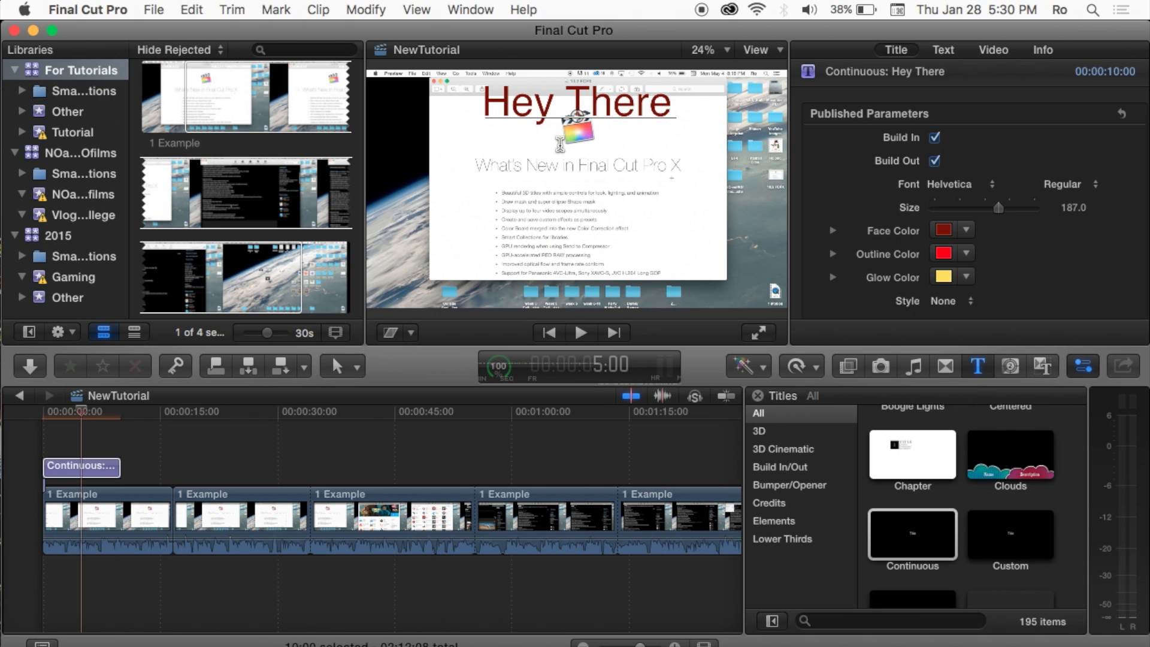
- Apply the Glossy Green 3D style to the Hey There title text
{"action": "scroll", "coordinate": [982, 240], "scroll_direction": "down", "scroll_amount": 5}
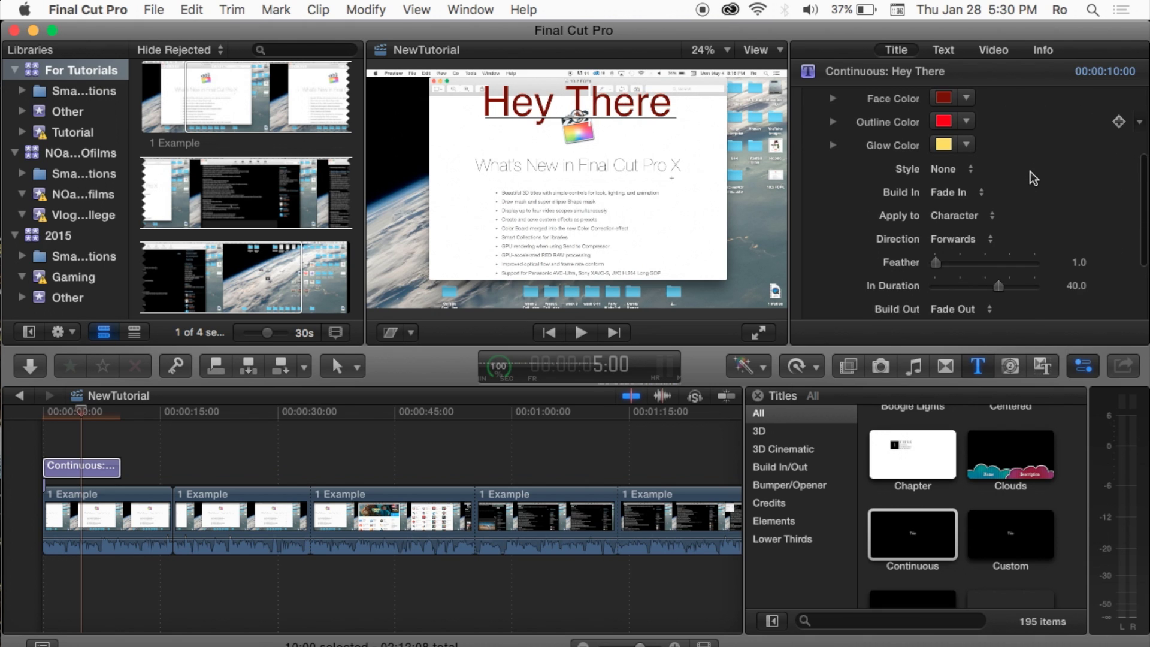
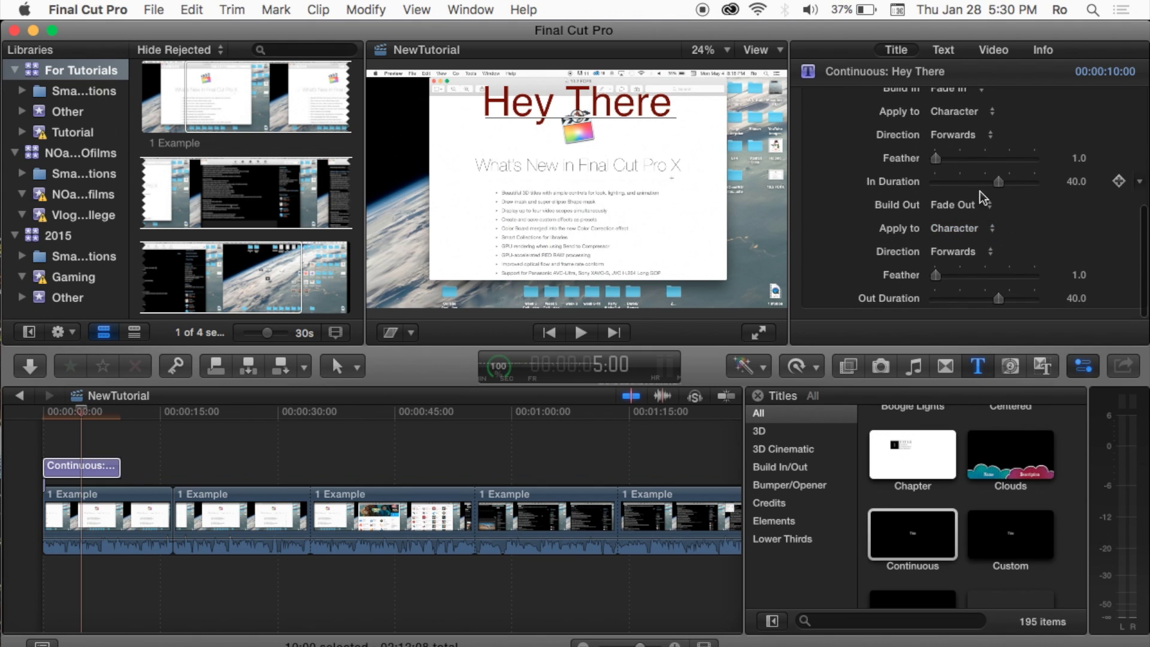
{"action": "scroll", "coordinate": [1003, 153], "scroll_direction": "up", "scroll_amount": 5}
{"action": "scroll", "coordinate": [1004, 153], "scroll_direction": "up", "scroll_amount": 5}
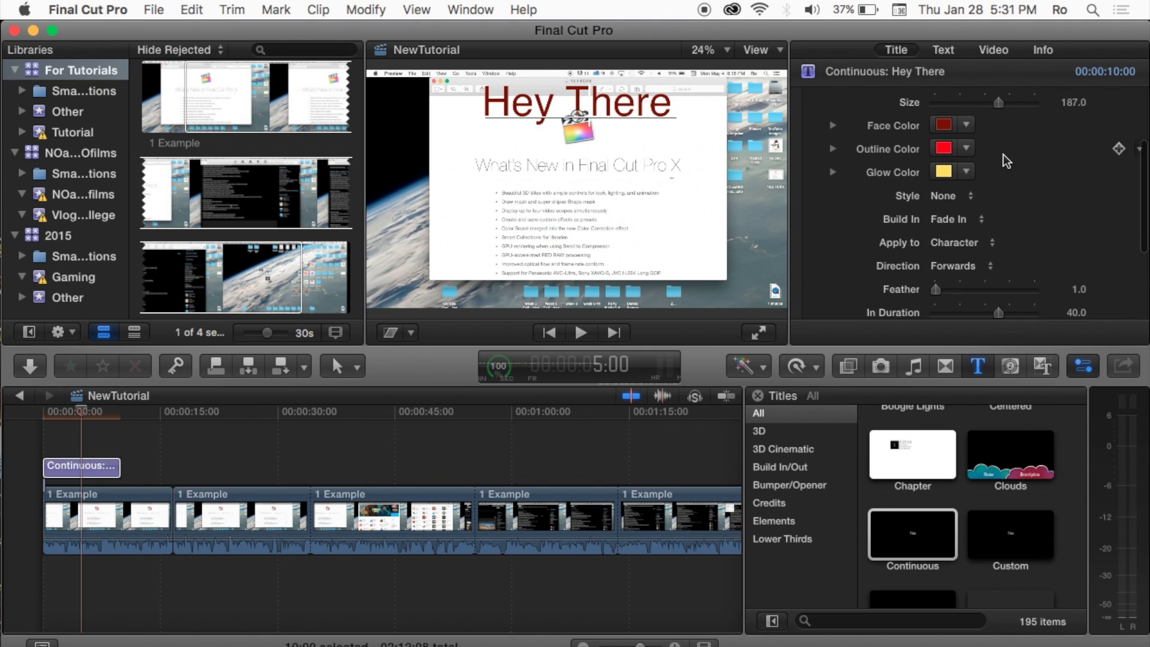
{"action": "left_click", "coordinate": [942, 49]}
{"action": "left_click", "coordinate": [962, 88]}
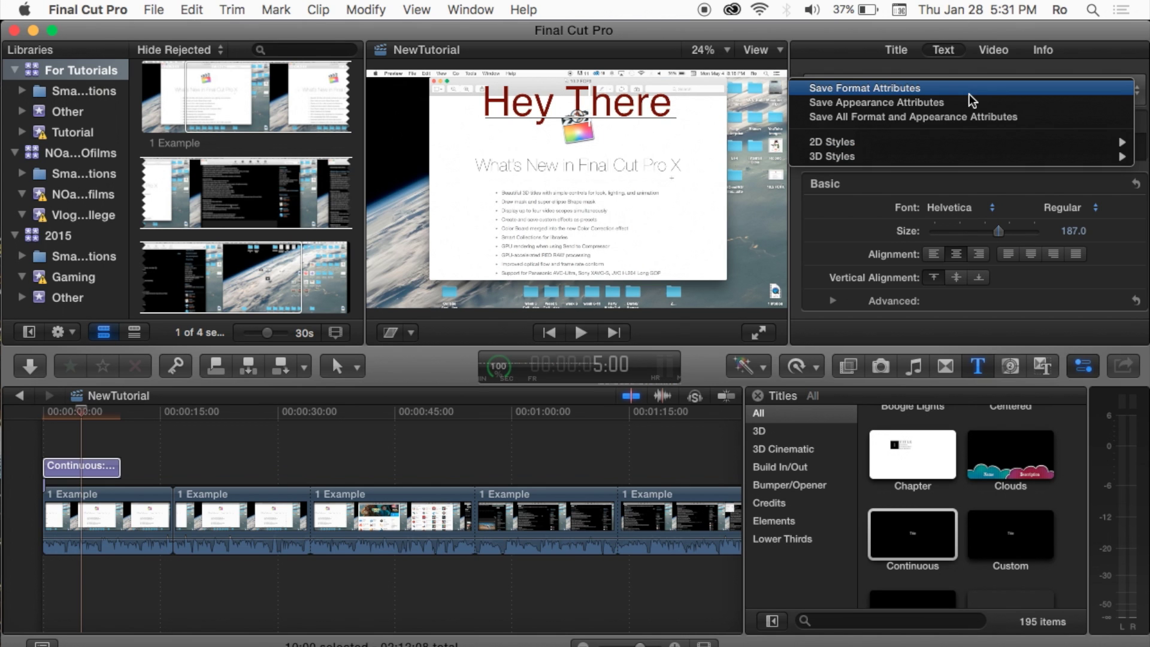
{"action": "mouse_move", "coordinate": [939, 155]}
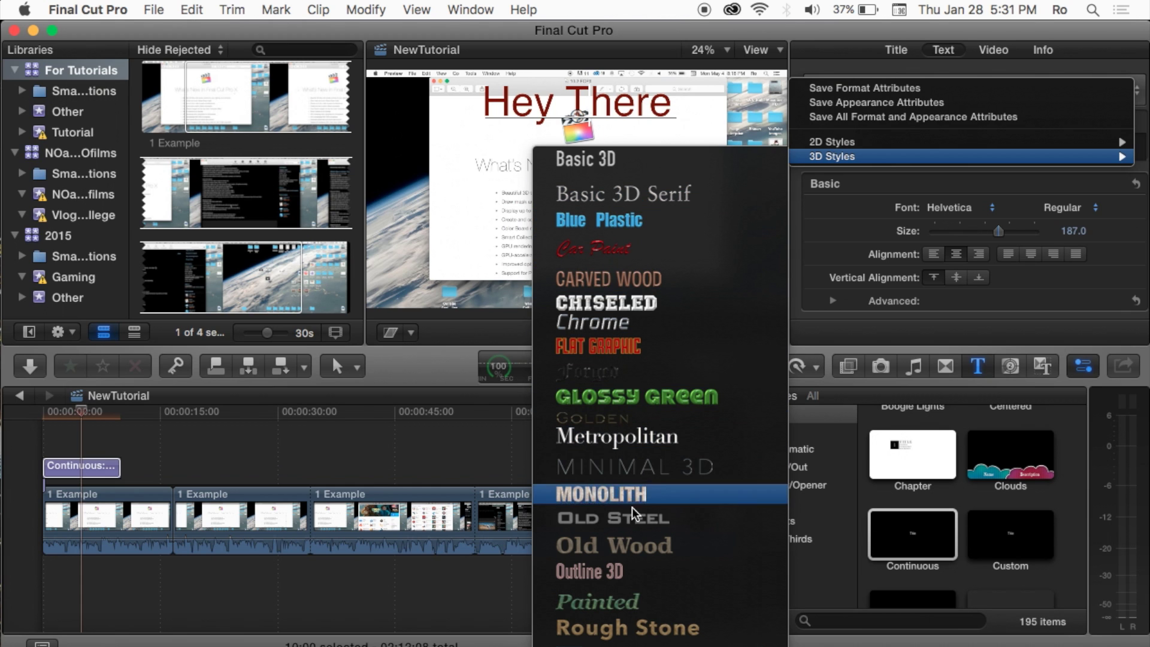
{"action": "left_click", "coordinate": [658, 398]}
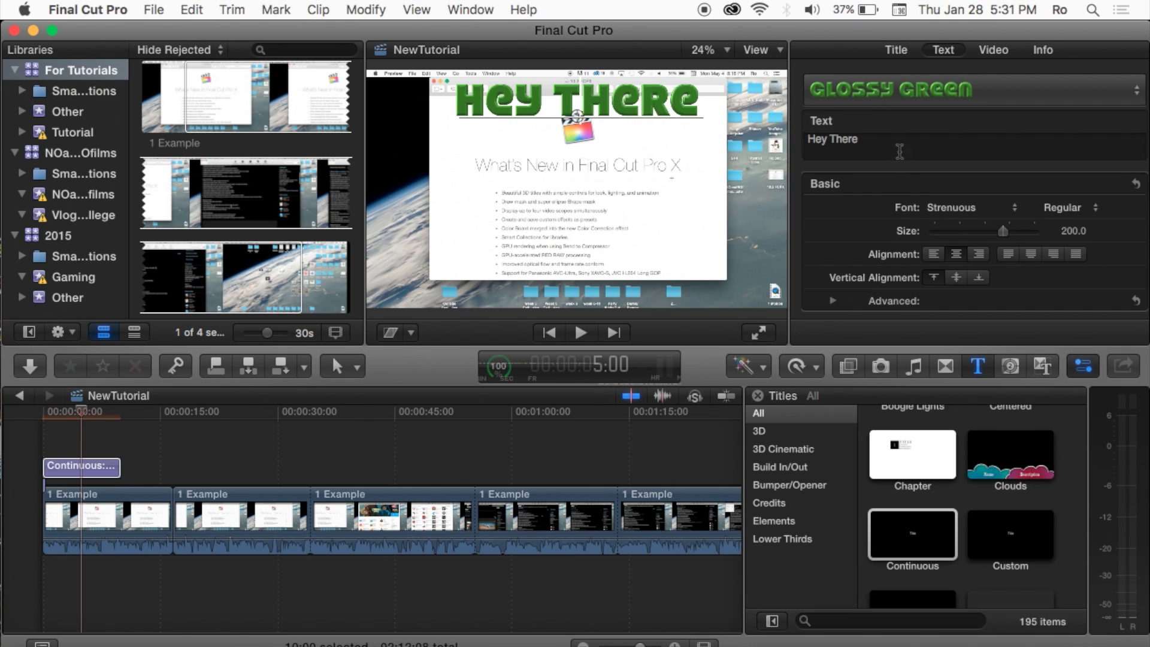
{"action": "scroll", "coordinate": [903, 172], "scroll_direction": "down", "scroll_amount": 3}
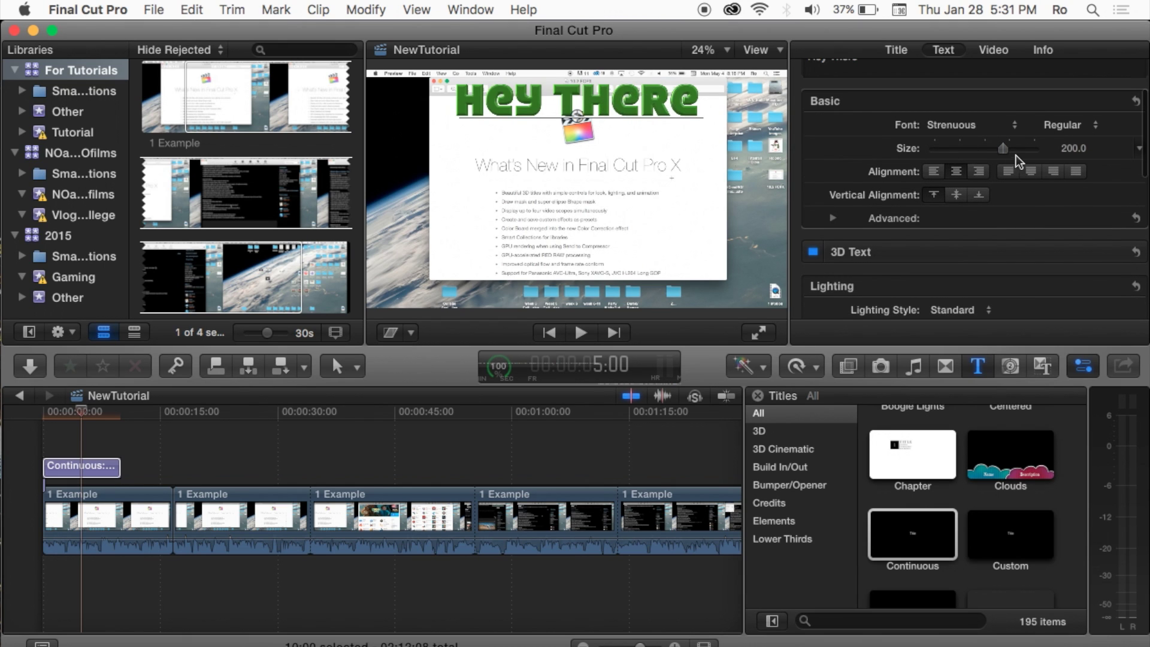
{"action": "scroll", "coordinate": [990, 168], "scroll_direction": "up", "scroll_amount": 1}
{"action": "scroll", "coordinate": [933, 207], "scroll_direction": "down", "scroll_amount": 3}
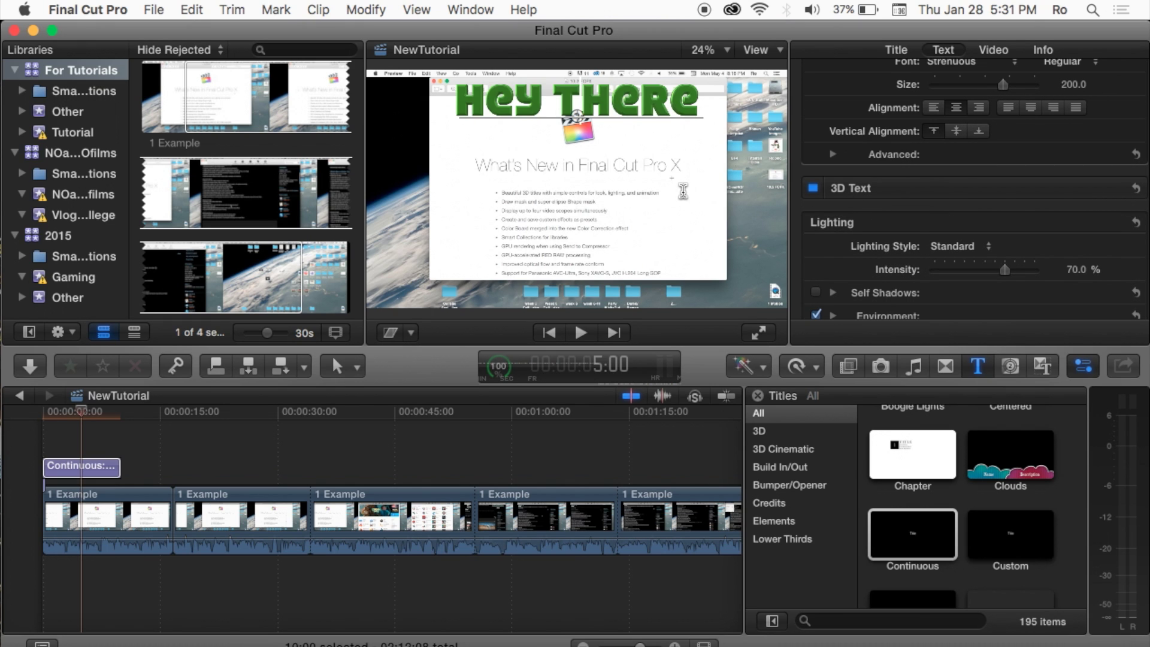
- Play the end of the first 1 Example piece to listen to its audio
{"action": "left_click", "coordinate": [108, 534]}
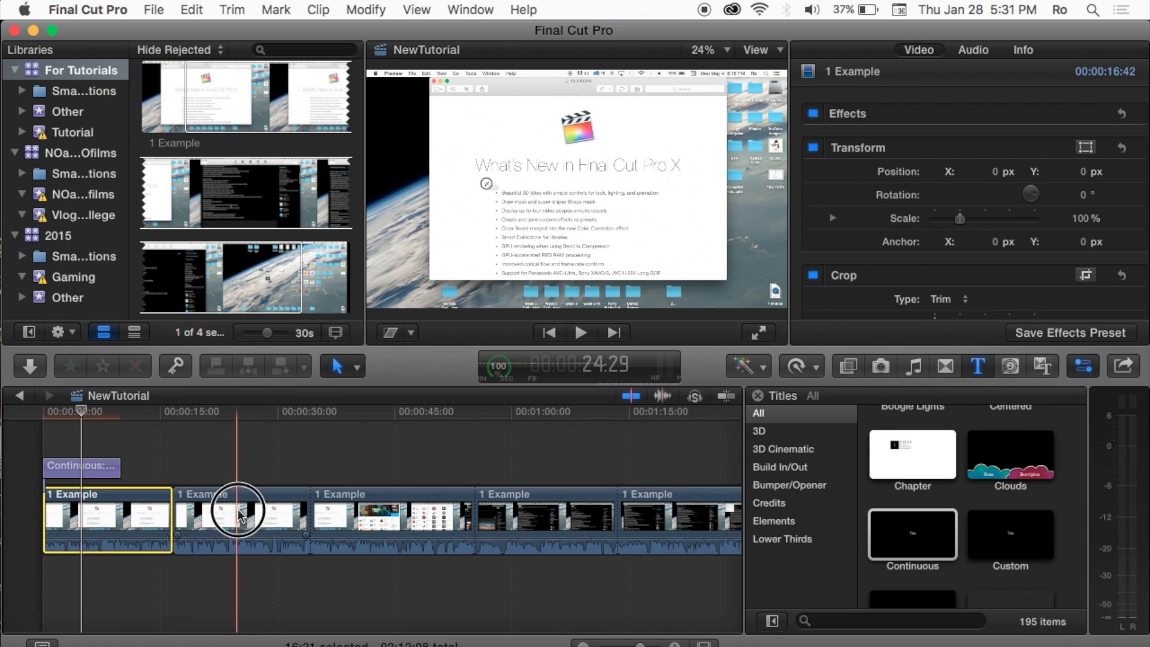
{"action": "left_click", "coordinate": [204, 515]}
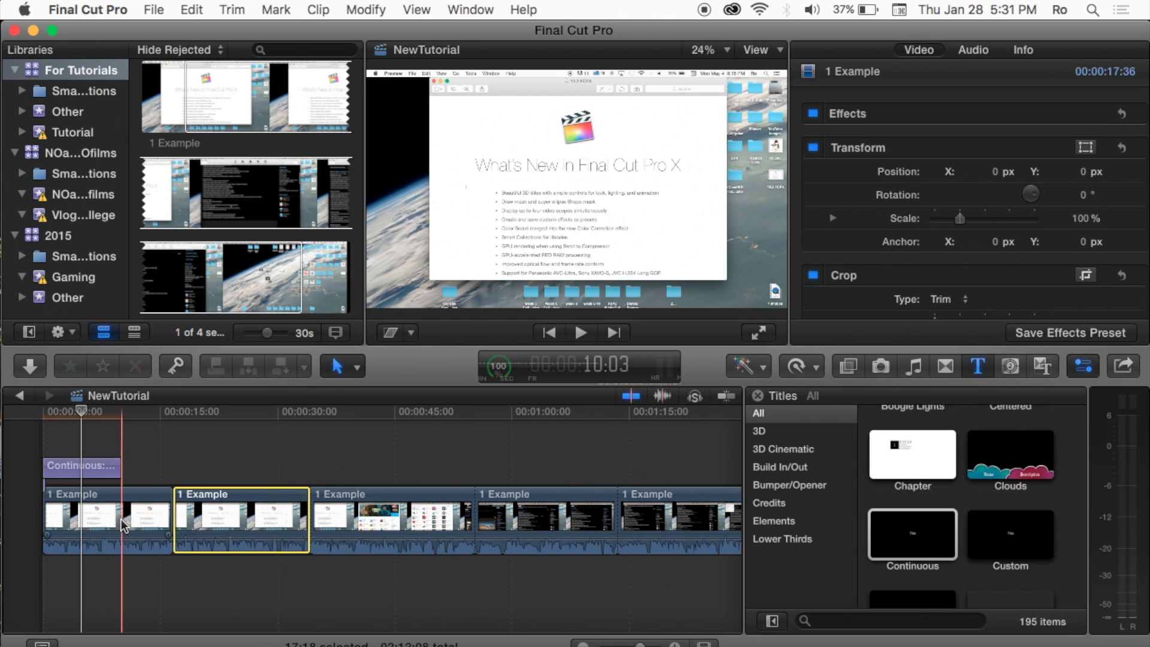
{"action": "left_click", "coordinate": [138, 509]}
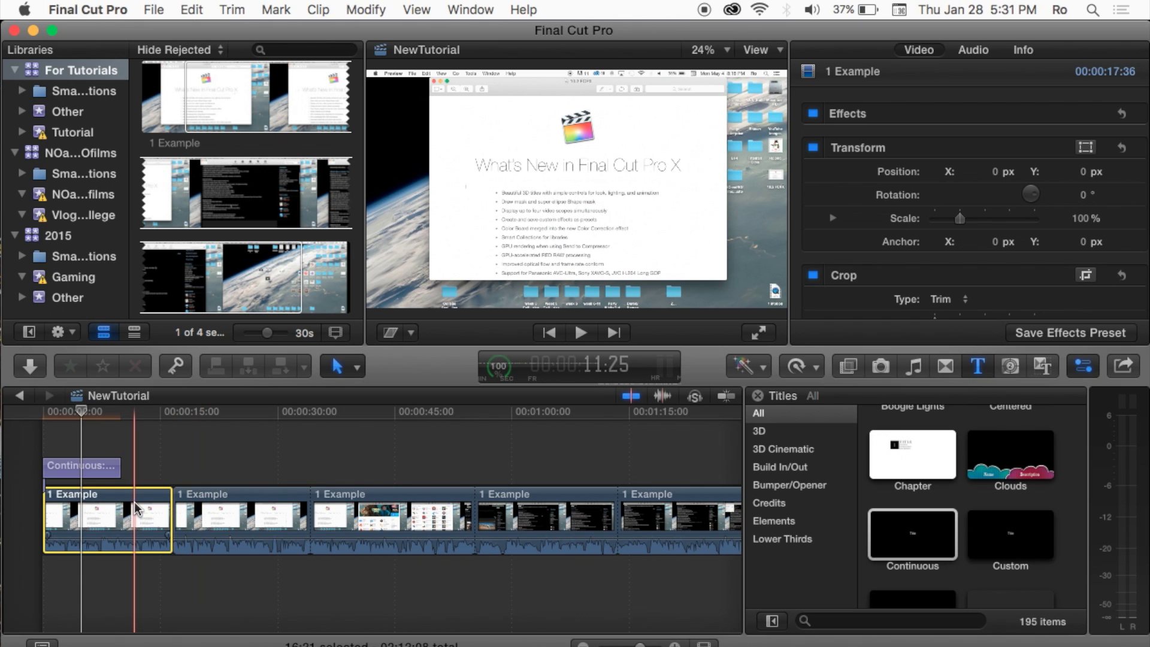
{"action": "key", "text": "space"}
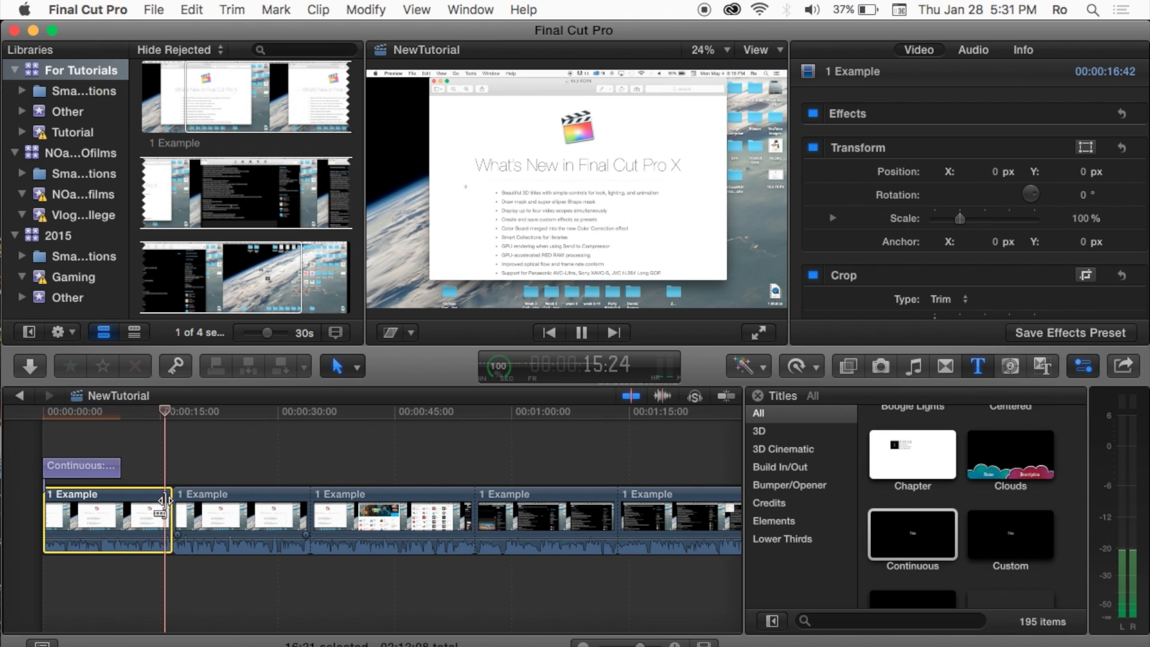
{"action": "key", "text": "space"}
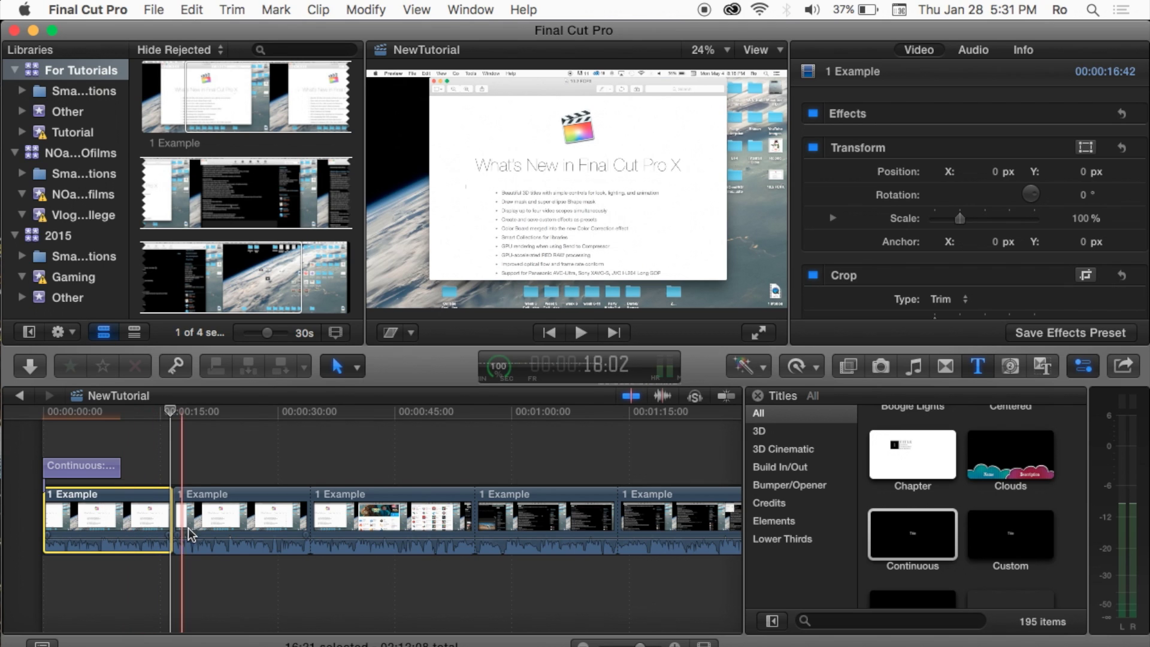
- Lower the first 1 Example piece's volume to -∞ and show its audio settings in the inspector
{"action": "left_click", "coordinate": [130, 542]}
{"action": "mouse_move", "coordinate": [130, 537]}
{"action": "left_mouse_down"}
{"action": "mouse_move", "coordinate": [126, 563]}
{"action": "mouse_move", "coordinate": [138, 546]}
{"action": "left_mouse_up"}
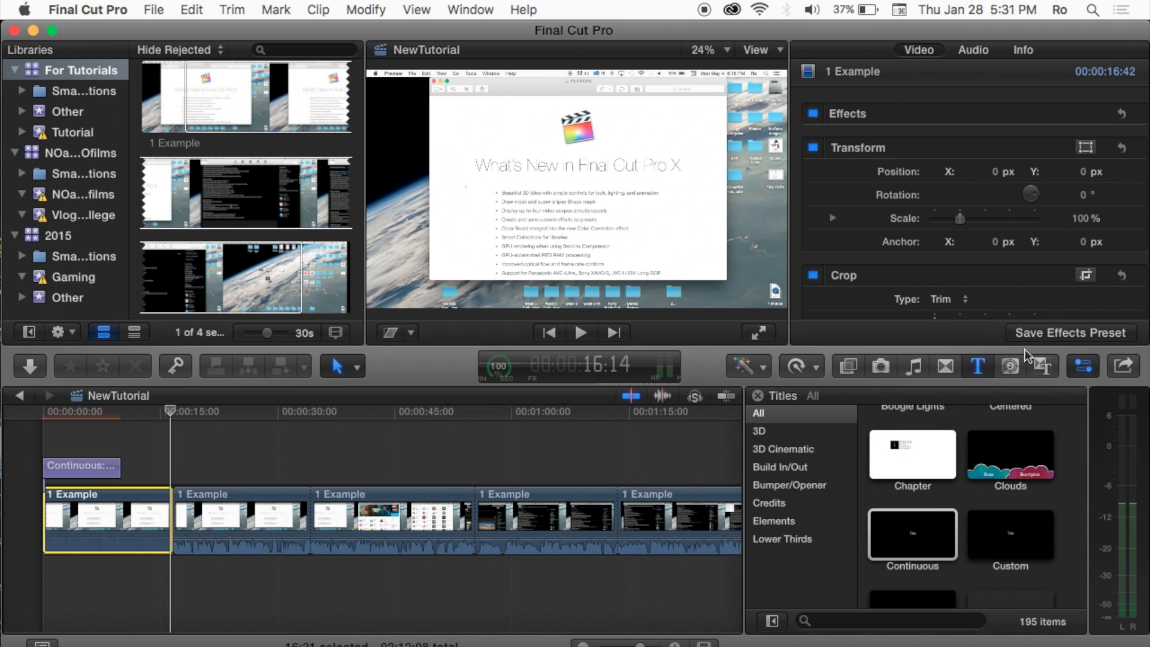
{"action": "left_click", "coordinate": [970, 49]}
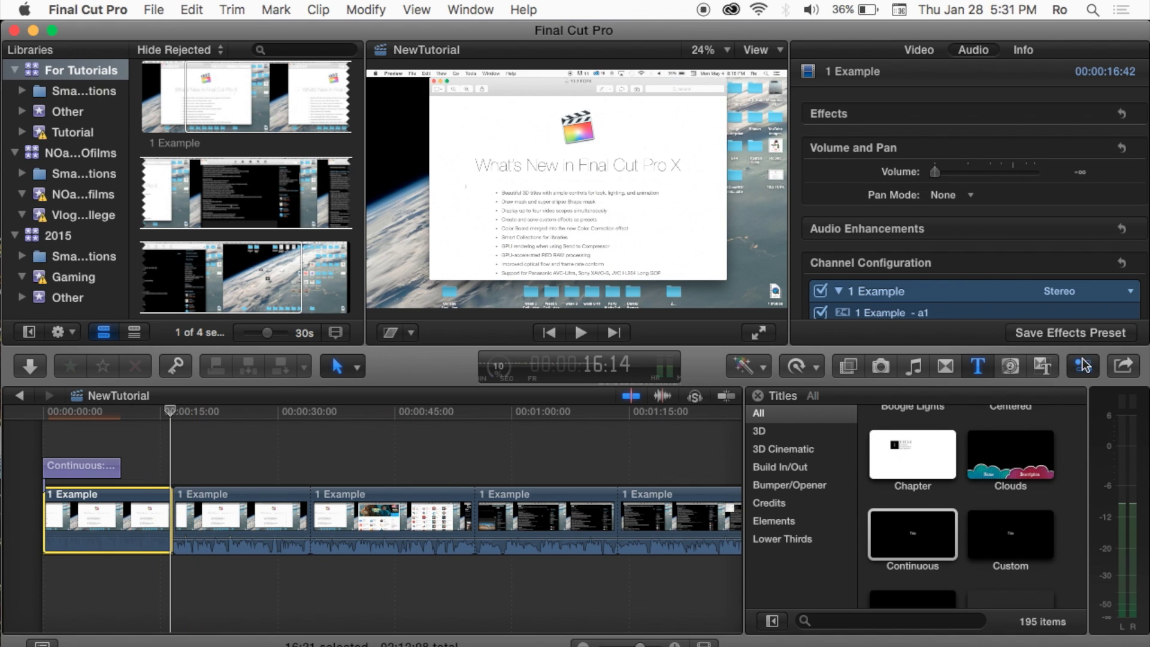
{"action": "left_click", "coordinate": [1083, 366]}
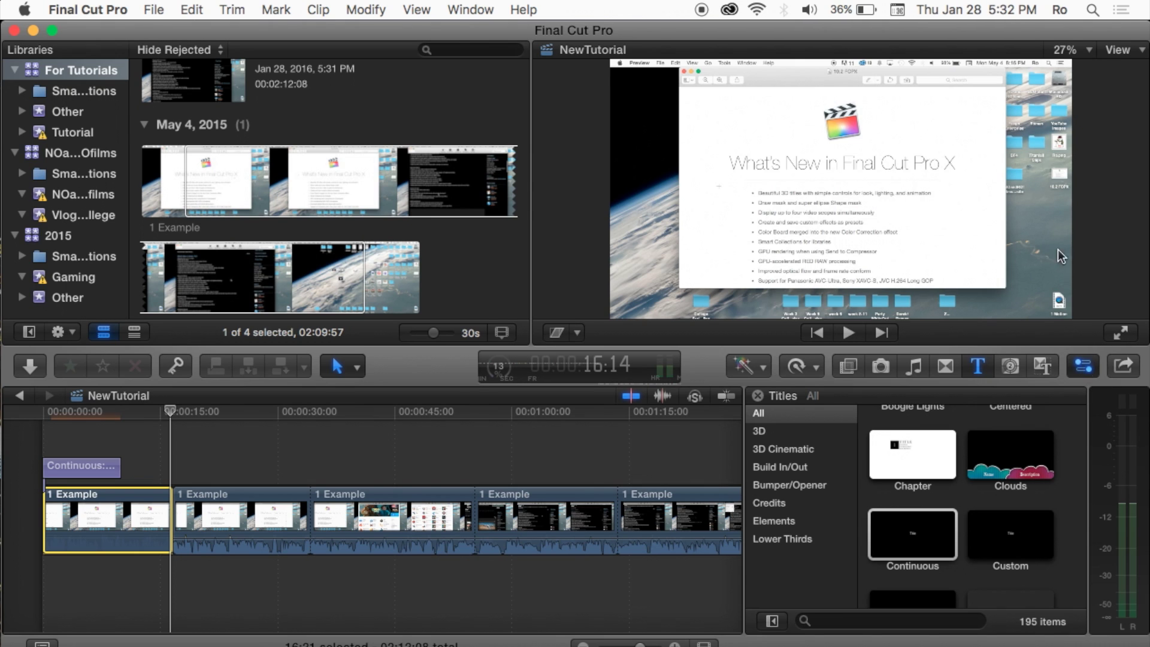
{"action": "key", "text": "super+4"}
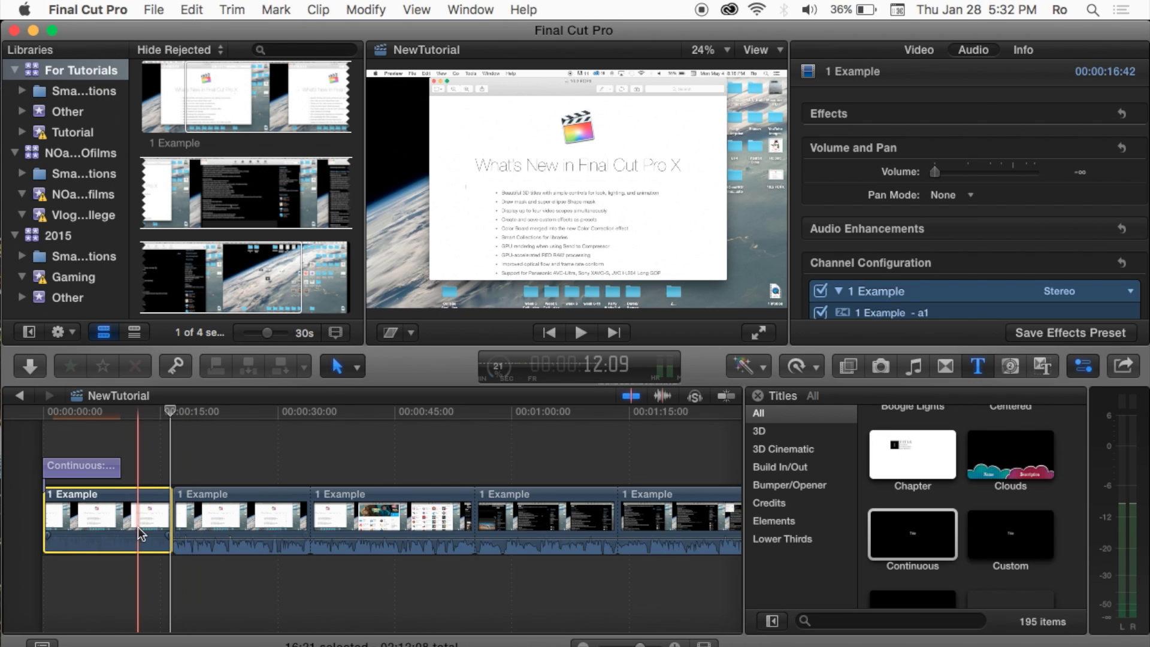
- Lower the volume of the second through fifth 1 Example pieces in the timeline to -∞
{"action": "left_click", "coordinate": [211, 539]}
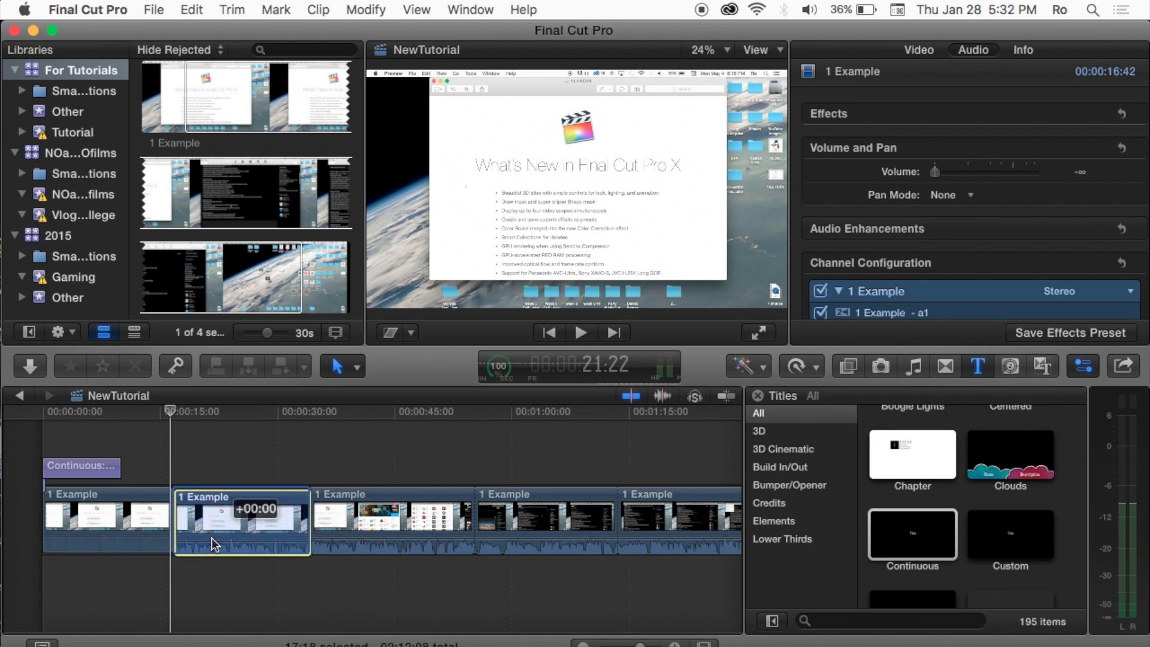
{"action": "left_click", "coordinate": [213, 538]}
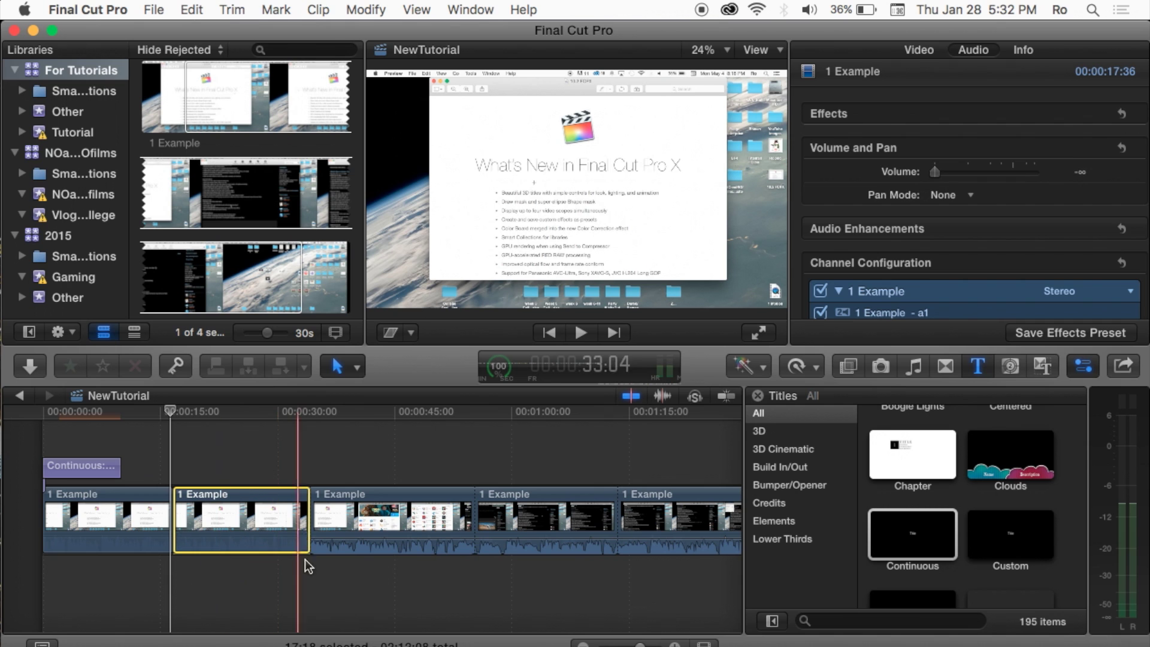
{"action": "left_click_drag", "start_coordinate": [341, 530], "coordinate": [341, 570]}
{"action": "left_click_drag", "start_coordinate": [551, 532], "coordinate": [569, 599]}
{"action": "left_click_drag", "start_coordinate": [662, 539], "coordinate": [673, 588]}
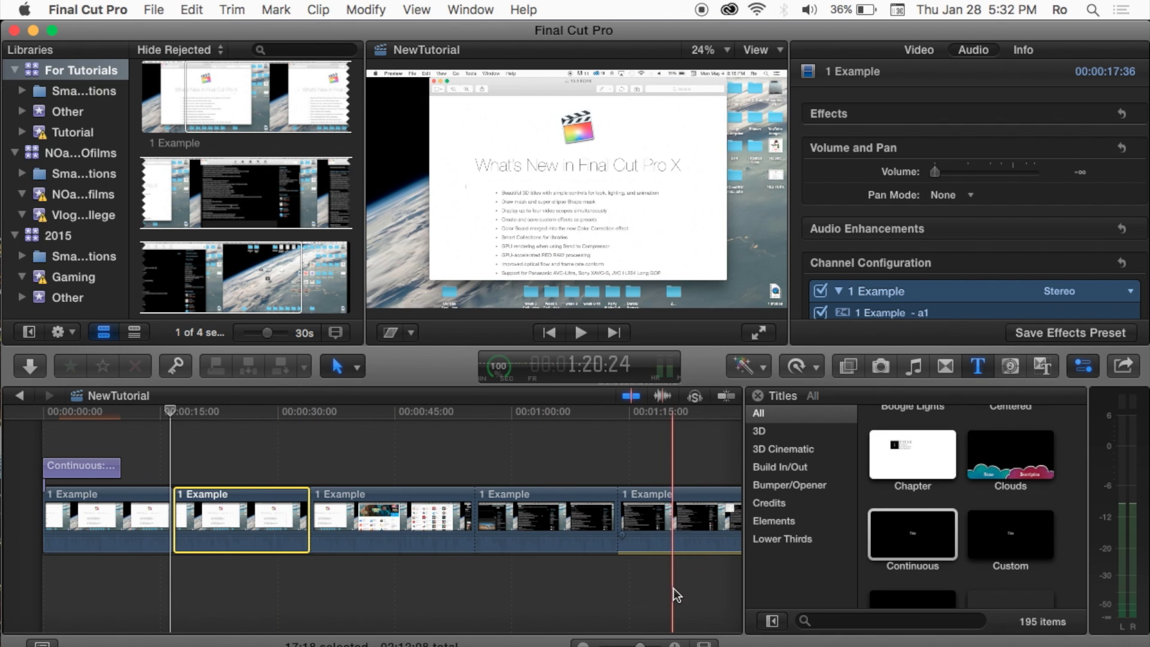
- Add the Black Hole transition between the first and second 1 Example pieces
{"action": "left_click", "coordinate": [229, 464]}
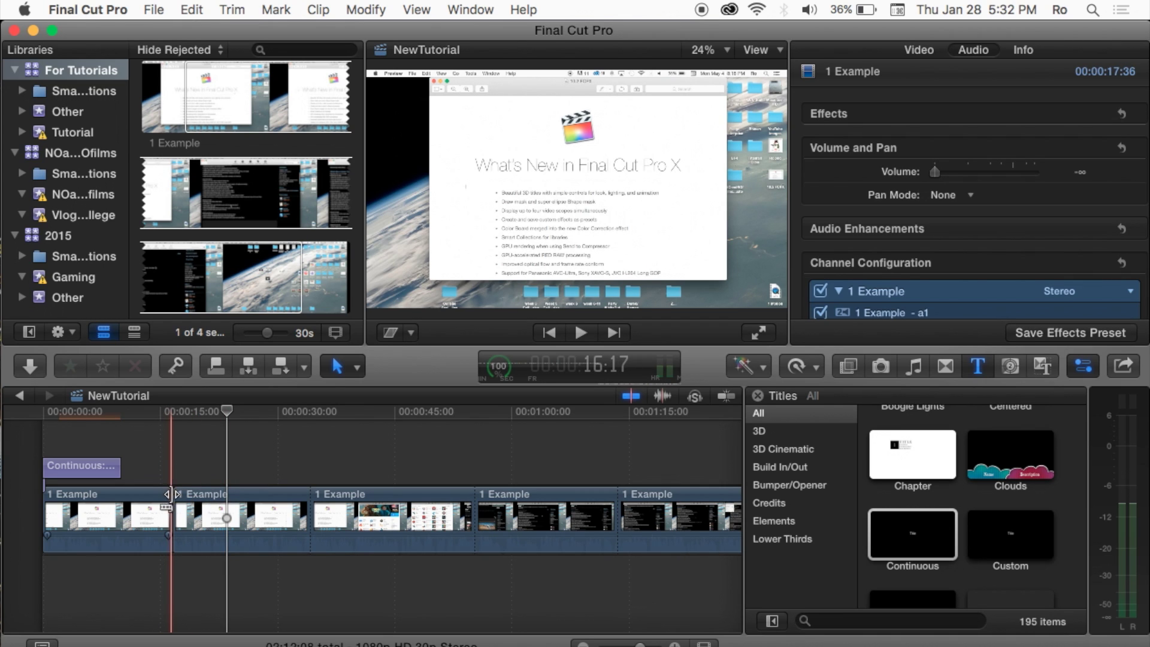
{"action": "left_click", "coordinate": [221, 503]}
{"action": "left_click", "coordinate": [110, 503]}
{"action": "left_click", "coordinate": [221, 504]}
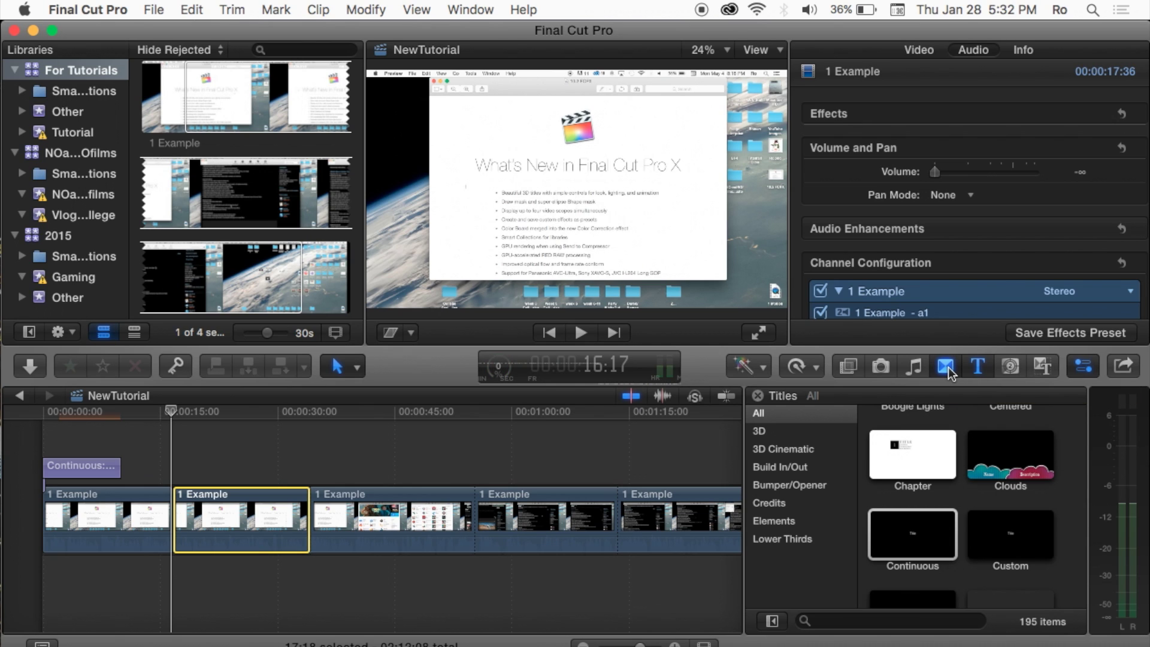
{"action": "left_click", "coordinate": [979, 368]}
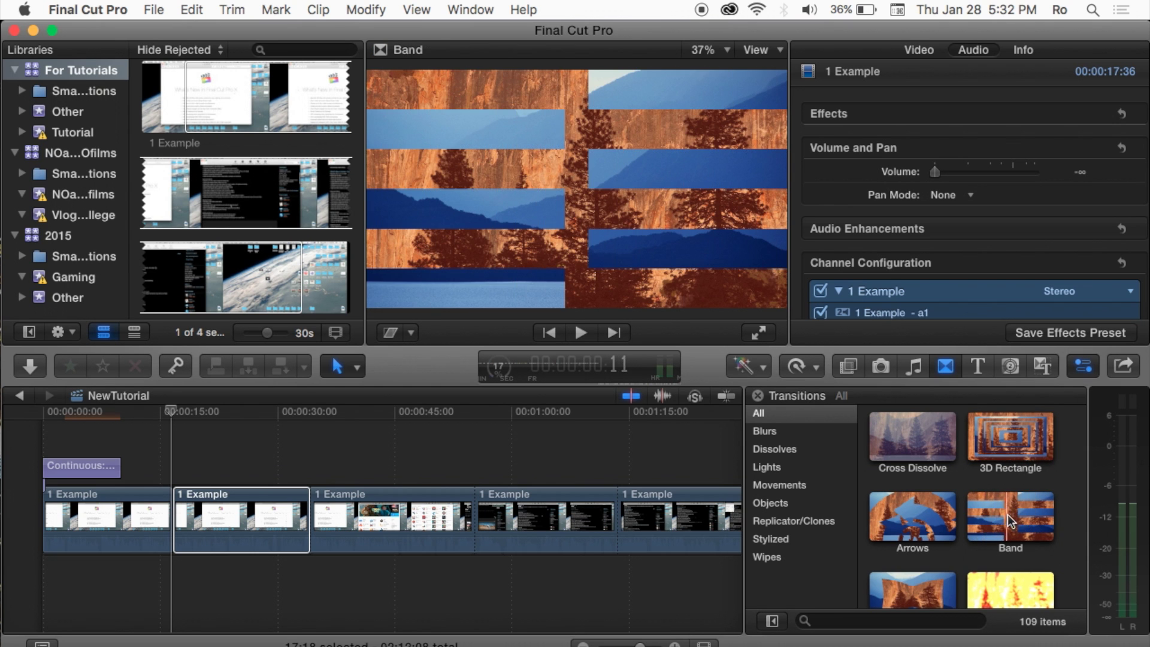
{"action": "scroll", "coordinate": [1036, 515], "scroll_direction": "down", "scroll_amount": 1}
{"action": "scroll", "coordinate": [1037, 516], "scroll_direction": "down", "scroll_amount": 1}
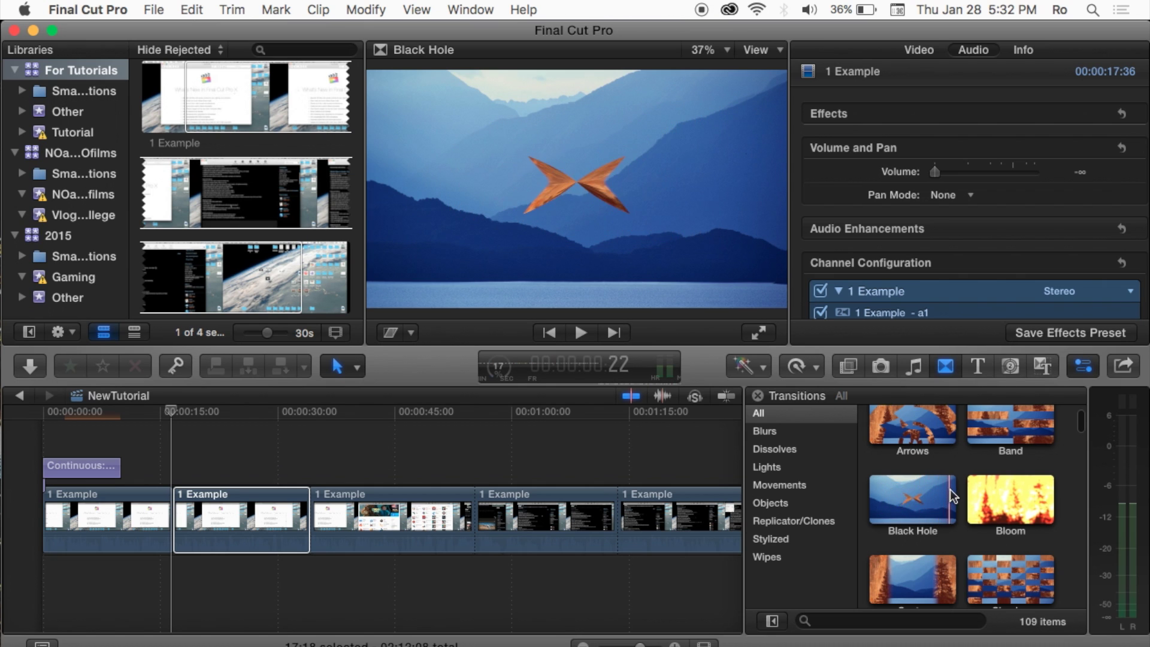
{"action": "left_click", "coordinate": [921, 491]}
{"action": "mouse_move", "coordinate": [936, 490]}
{"action": "left_mouse_down"}
{"action": "mouse_move", "coordinate": [513, 501]}
{"action": "mouse_move", "coordinate": [218, 462]}
{"action": "mouse_move", "coordinate": [179, 510]}
{"action": "left_mouse_up"}
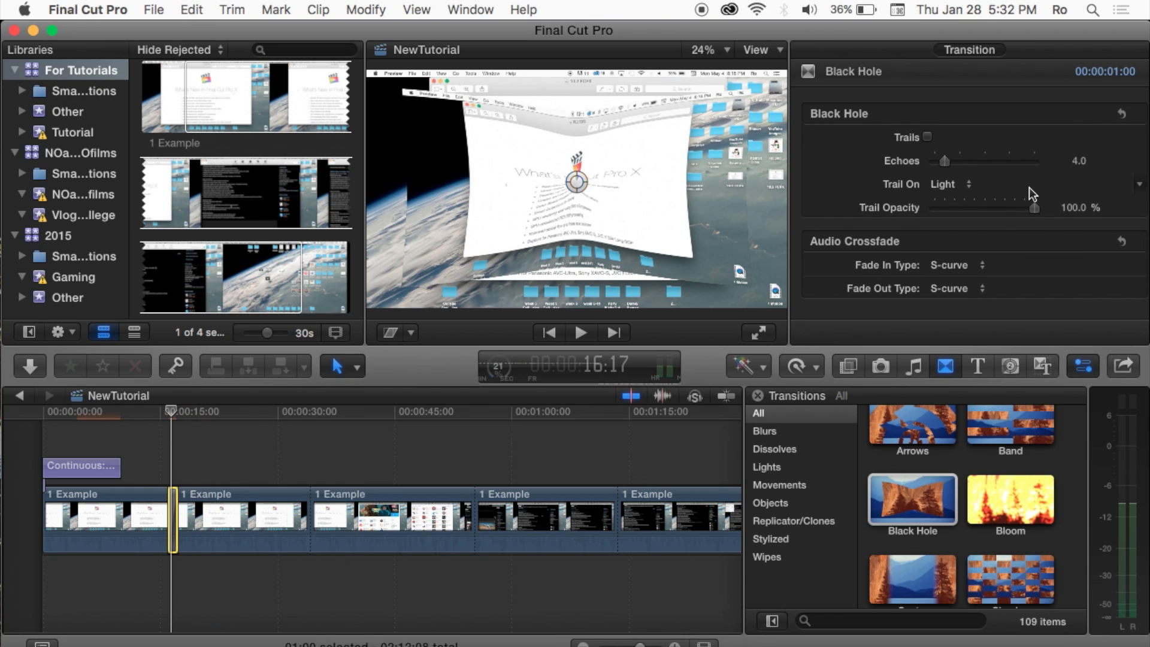
{"action": "mouse_move", "coordinate": [945, 162]}
{"action": "left_mouse_down"}
{"action": "mouse_move", "coordinate": [990, 161]}
{"action": "mouse_move", "coordinate": [950, 166]}
{"action": "left_mouse_up"}
- Play the timeline from just before the Black Hole transition to preview it
{"action": "left_click", "coordinate": [161, 451]}
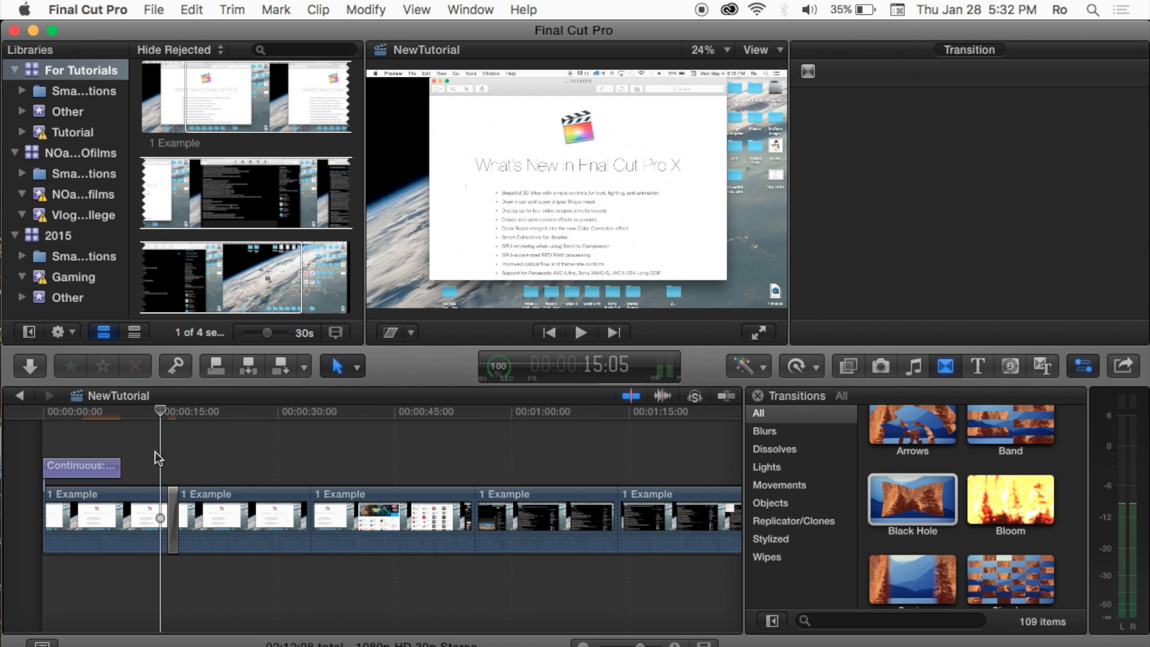
{"action": "left_click", "coordinate": [157, 415]}
{"action": "mouse_move", "coordinate": [157, 416]}
{"action": "left_mouse_down"}
{"action": "mouse_move", "coordinate": [140, 416]}
{"action": "mouse_move", "coordinate": [153, 417]}
{"action": "left_mouse_up"}
{"action": "key", "text": "space"}
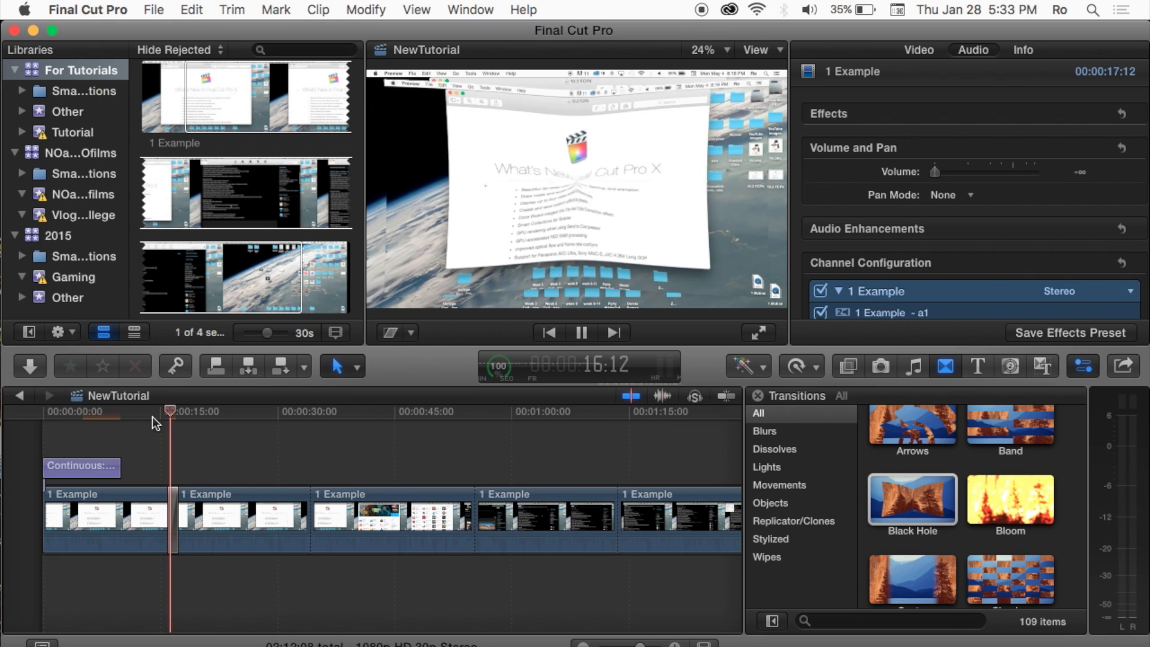
{"action": "key", "text": "space"}
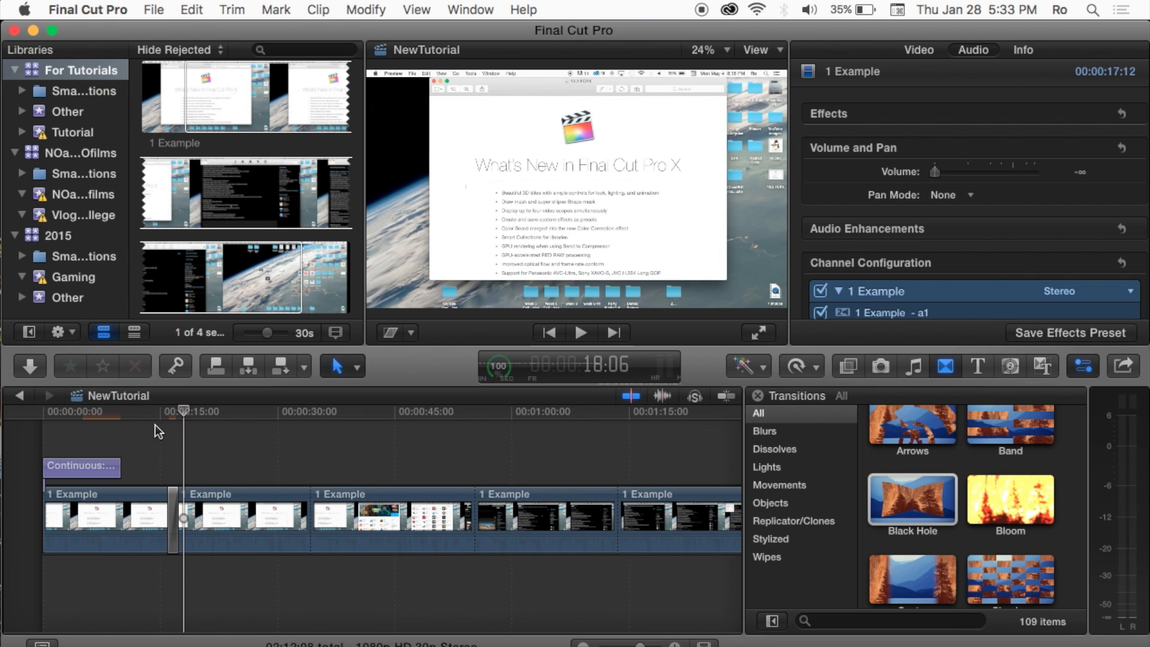
- Apply the Bad TV video effect to the second 1 Example piece and play back the result
{"action": "left_click", "coordinate": [255, 517]}
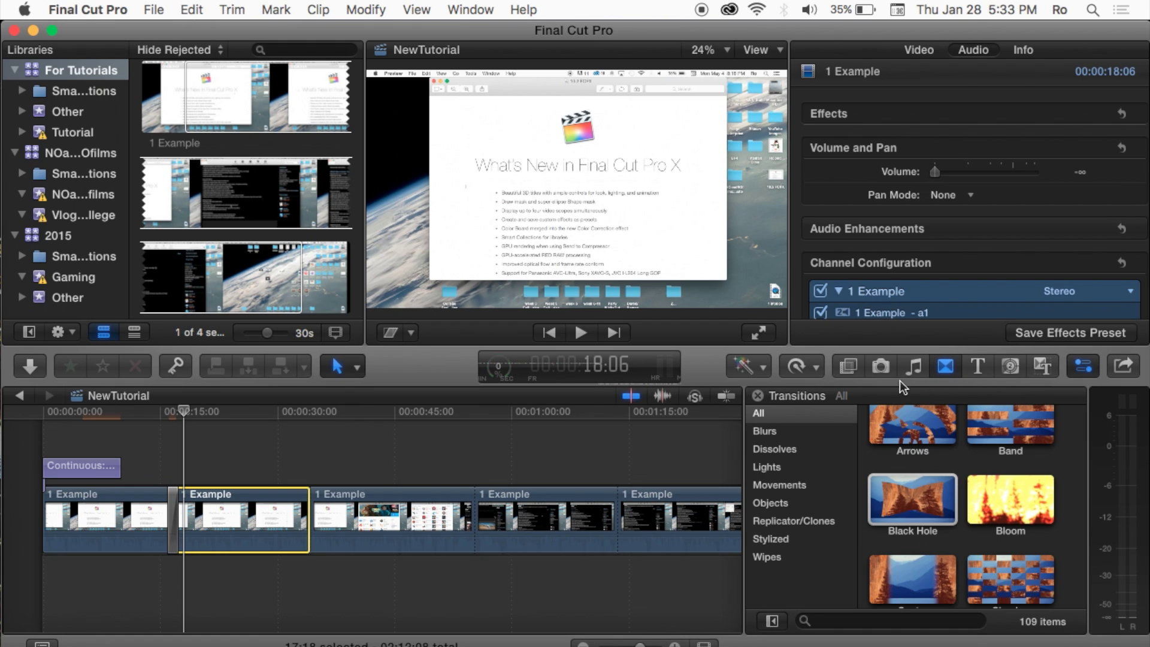
{"action": "left_click", "coordinate": [846, 369]}
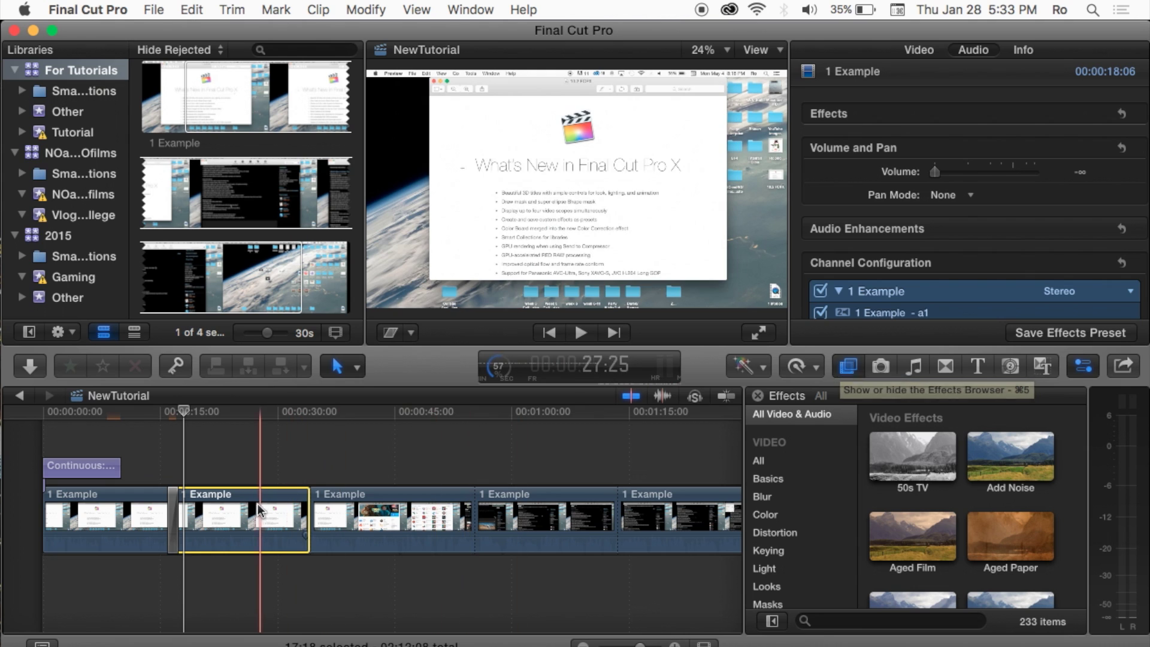
{"action": "scroll", "coordinate": [1015, 517], "scroll_direction": "down", "scroll_amount": 3}
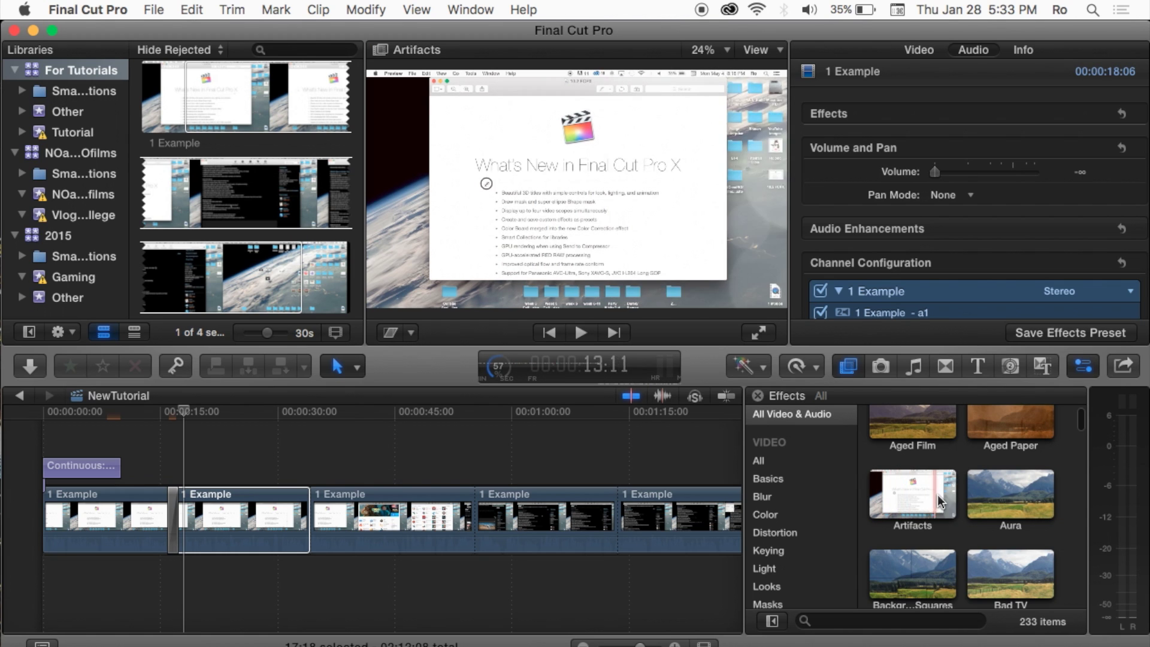
{"action": "scroll", "coordinate": [1042, 497], "scroll_direction": "down", "scroll_amount": 3}
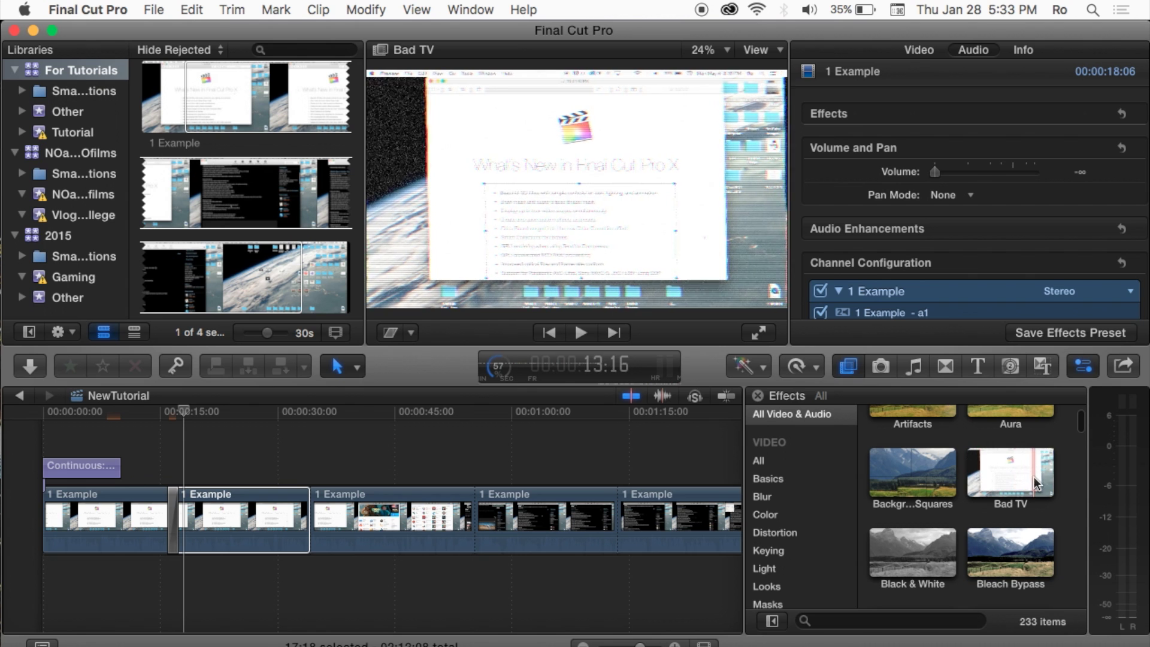
{"action": "left_click", "coordinate": [1000, 478]}
{"action": "left_click_drag", "start_coordinate": [1001, 479], "coordinate": [235, 523]}
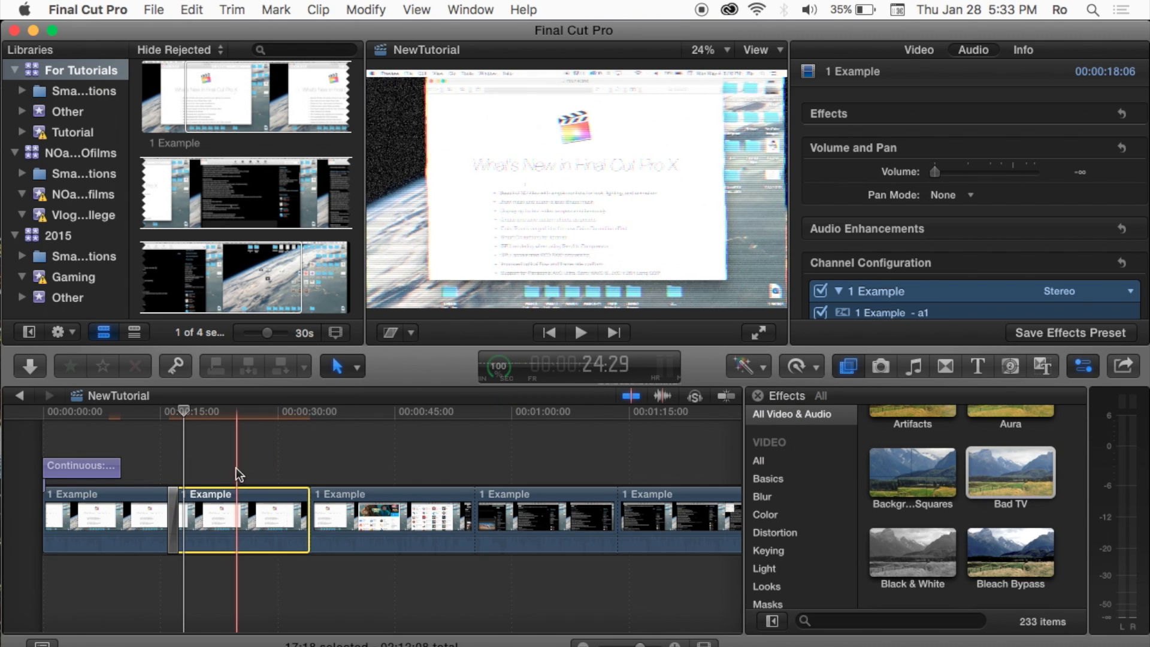
{"action": "left_click", "coordinate": [217, 458]}
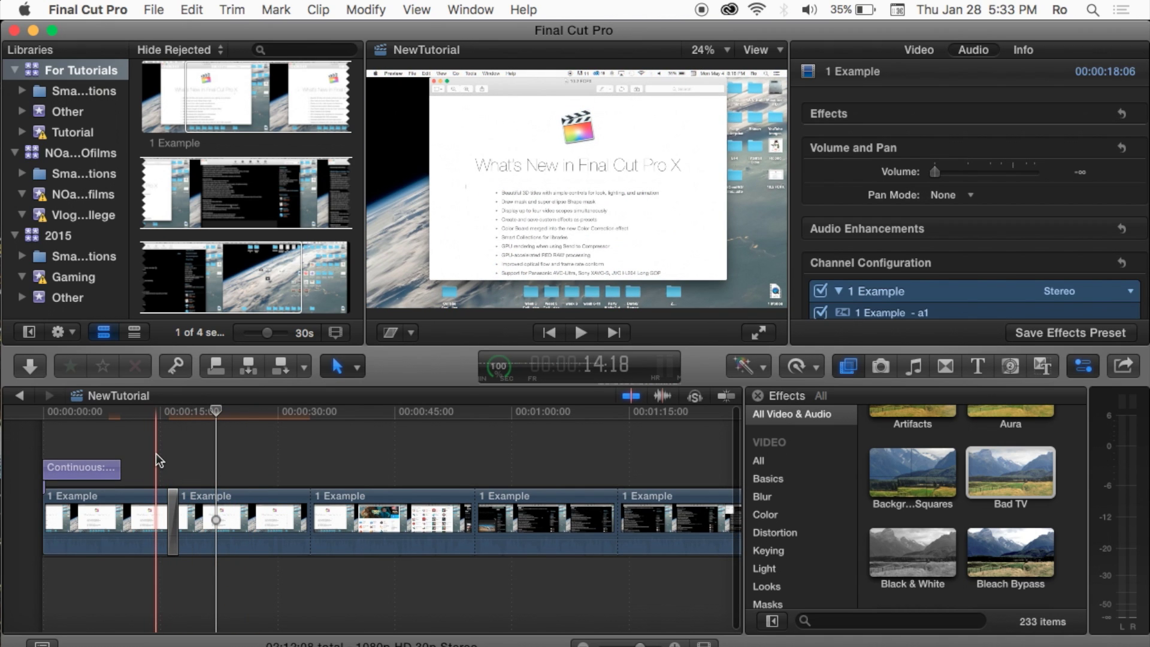
{"action": "key", "text": "space"}
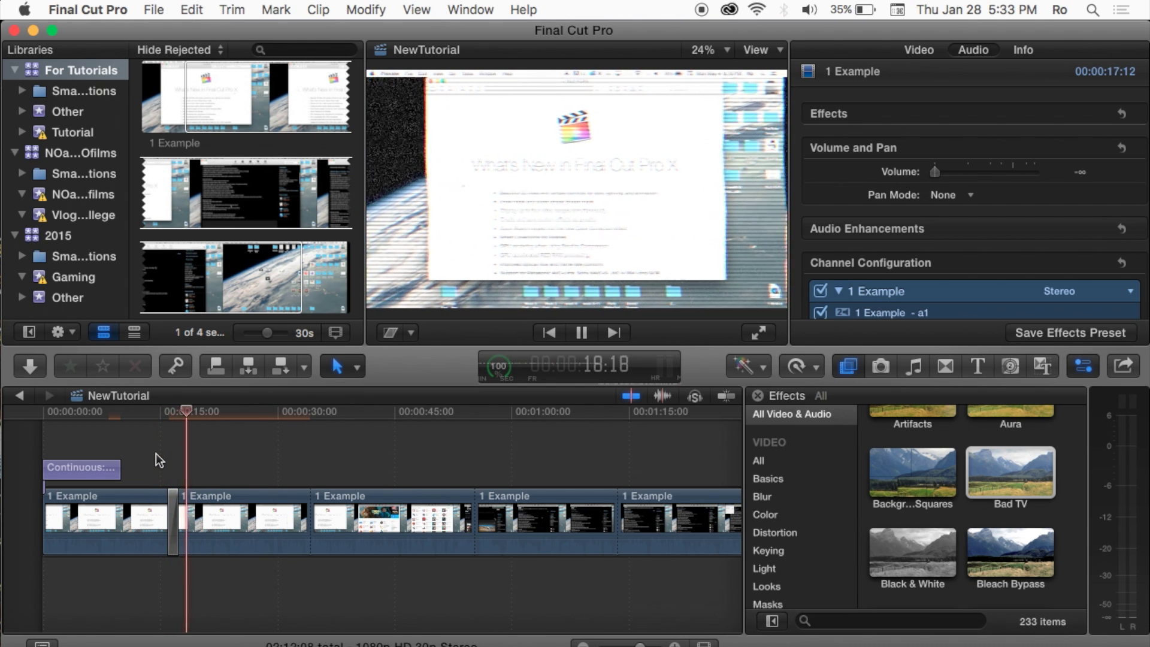
- Stop playback and add the 3D Rectangle transition between the second and third 1 Example pieces
{"action": "key", "text": "space"}
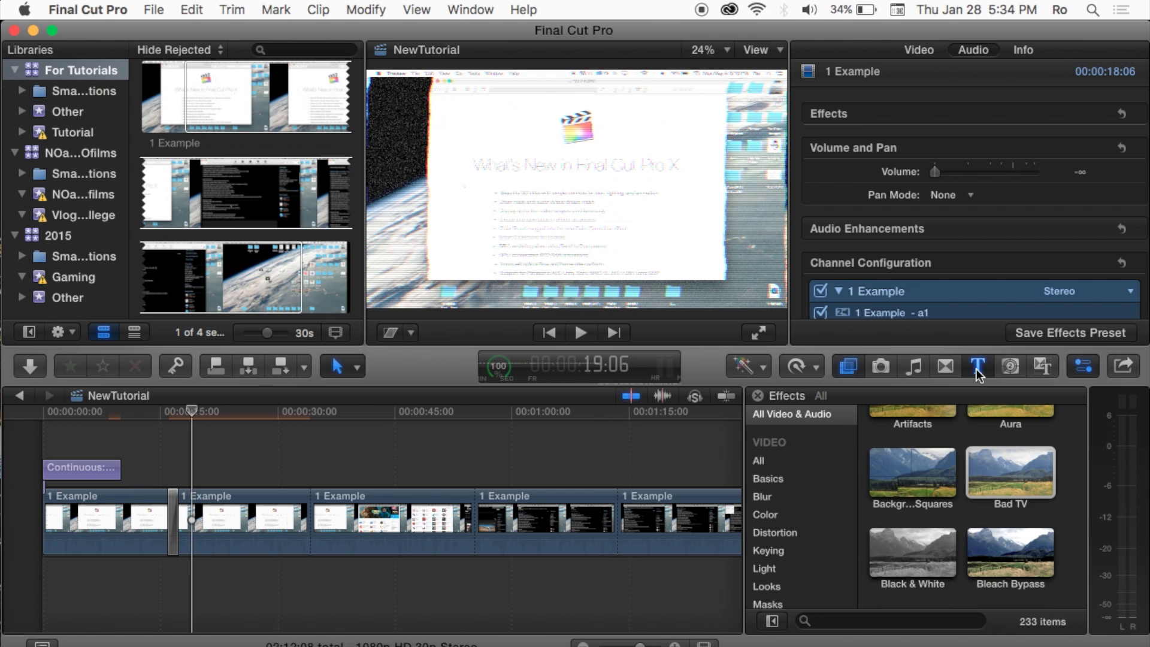
{"action": "key", "text": "alt+super+1"}
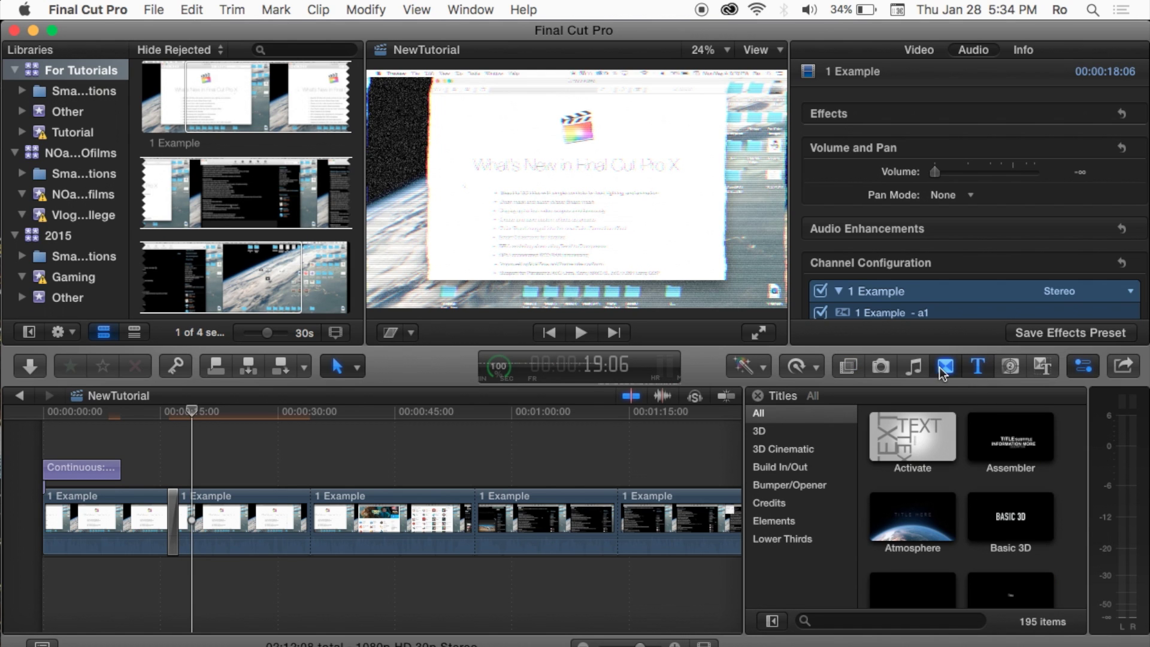
{"action": "left_click", "coordinate": [943, 369]}
{"action": "mouse_move", "coordinate": [977, 442]}
{"action": "left_mouse_down"}
{"action": "mouse_move", "coordinate": [994, 442]}
{"action": "mouse_move", "coordinate": [369, 448]}
{"action": "mouse_move", "coordinate": [242, 501]}
{"action": "mouse_move", "coordinate": [309, 501]}
{"action": "left_mouse_up"}
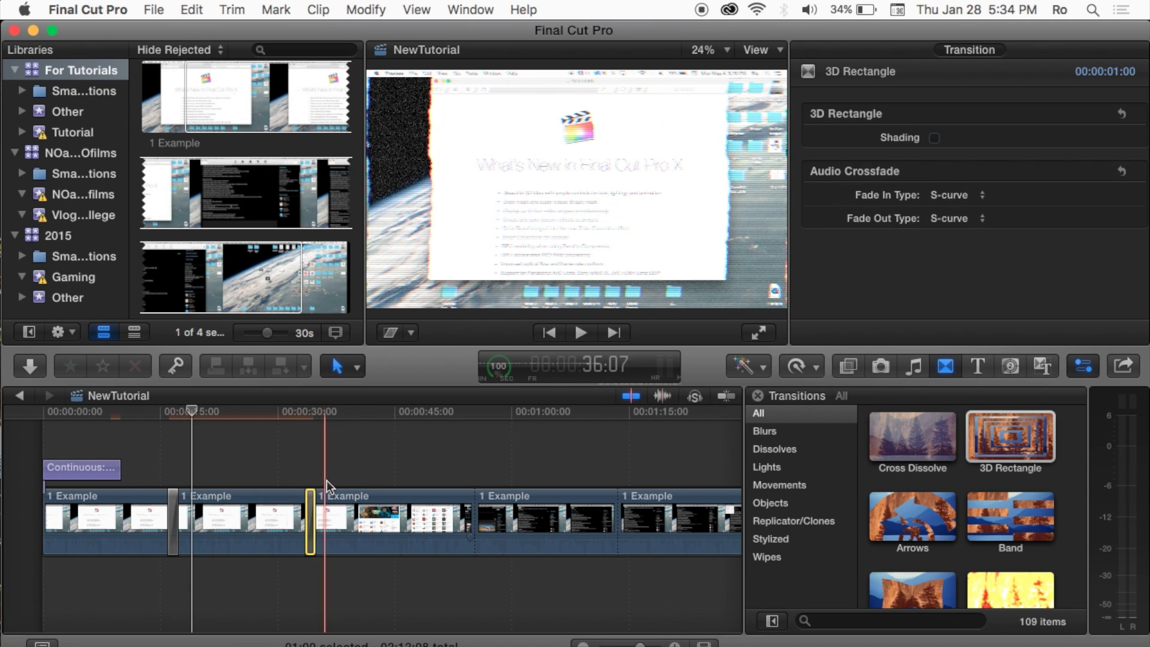
- Play the timeline from just before the 3D Rectangle transition to preview it
{"action": "left_click", "coordinate": [342, 465]}
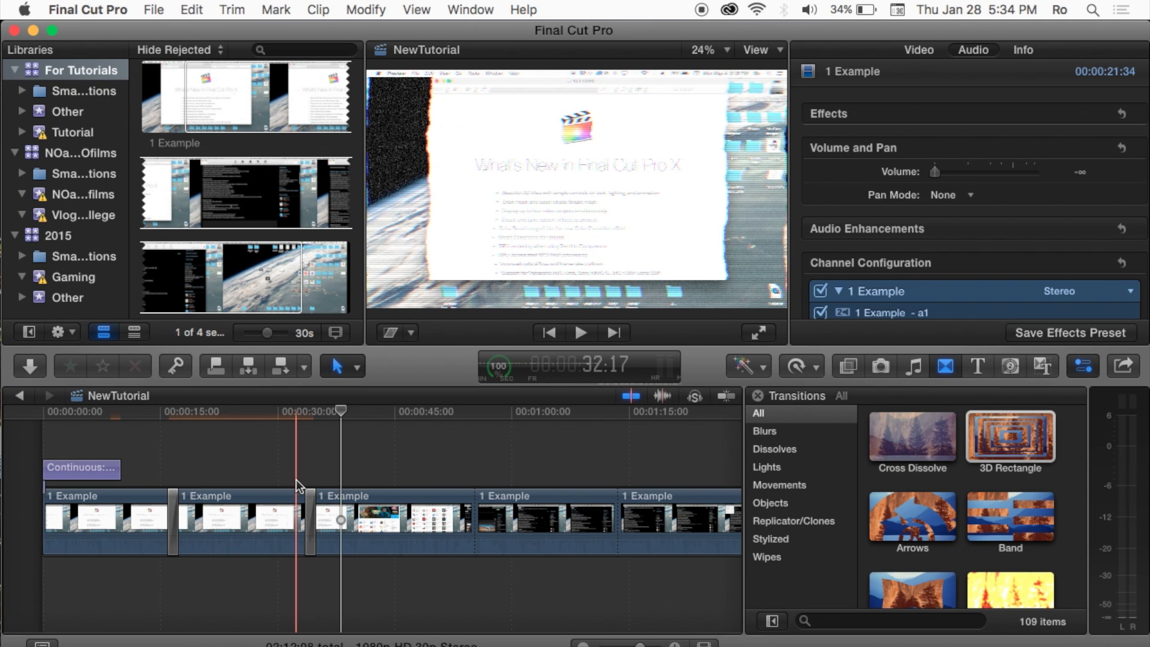
{"action": "key", "text": "space"}
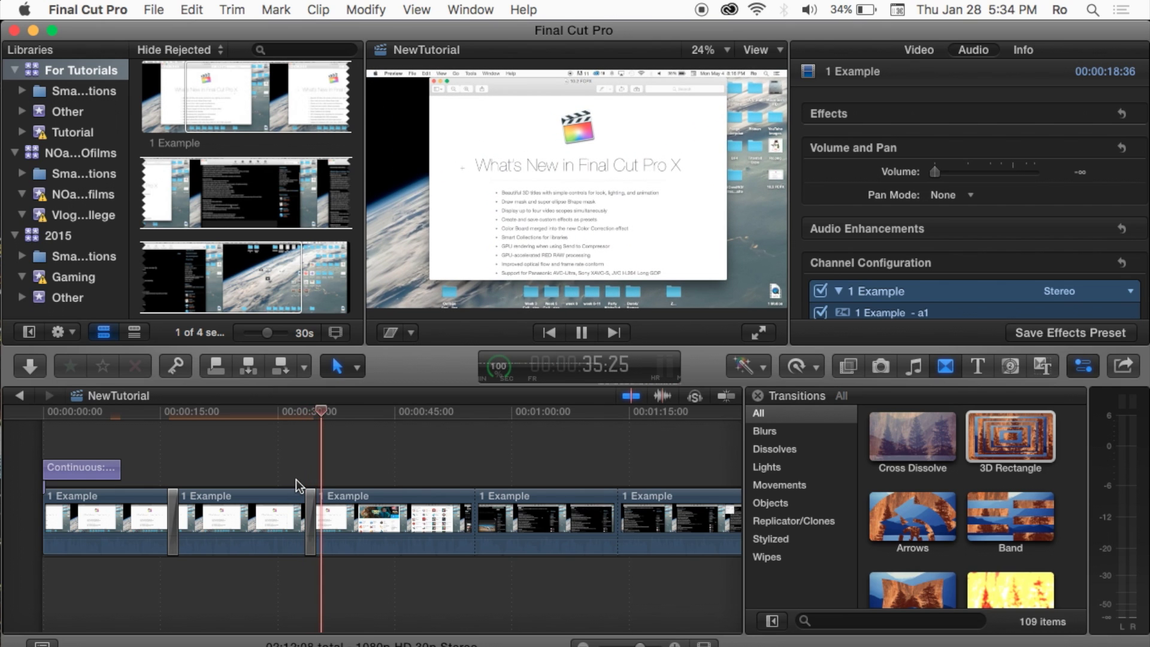
{"action": "key", "text": "space"}
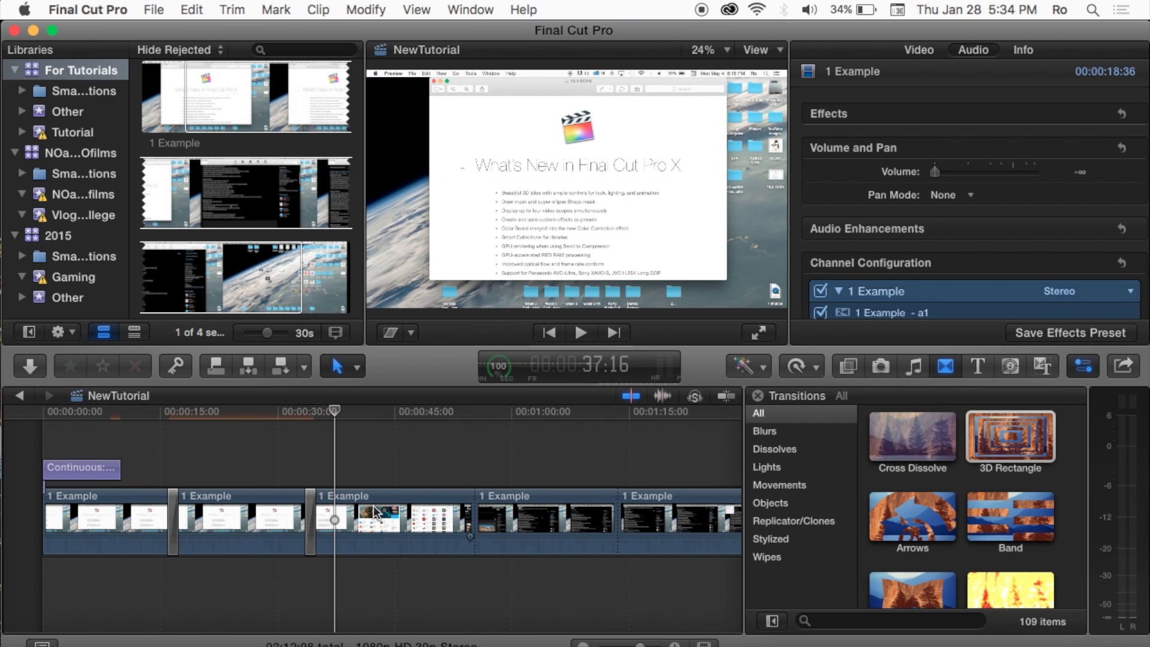
- Select the fourth 1 Example piece and activate the Transform tool
{"action": "left_click", "coordinate": [392, 514]}
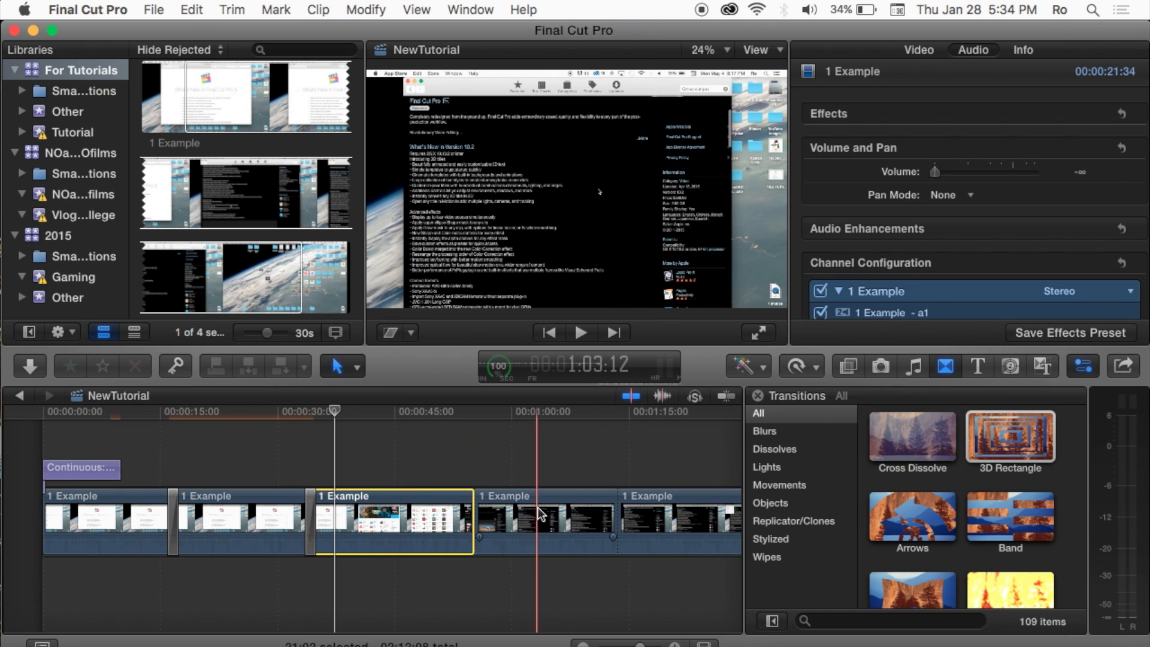
{"action": "left_click", "coordinate": [538, 509]}
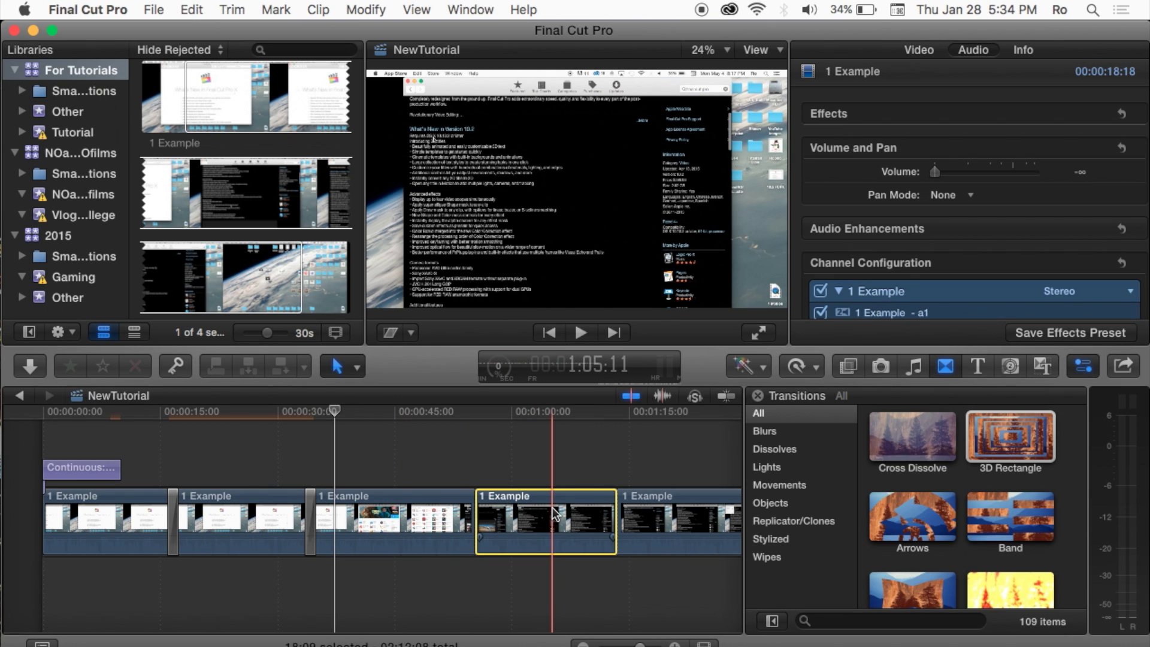
{"action": "key", "text": "shift+t"}
- Try a duration of 5:00 on the fourth 1 Example piece and undo the change
{"action": "left_click", "coordinate": [551, 483]}
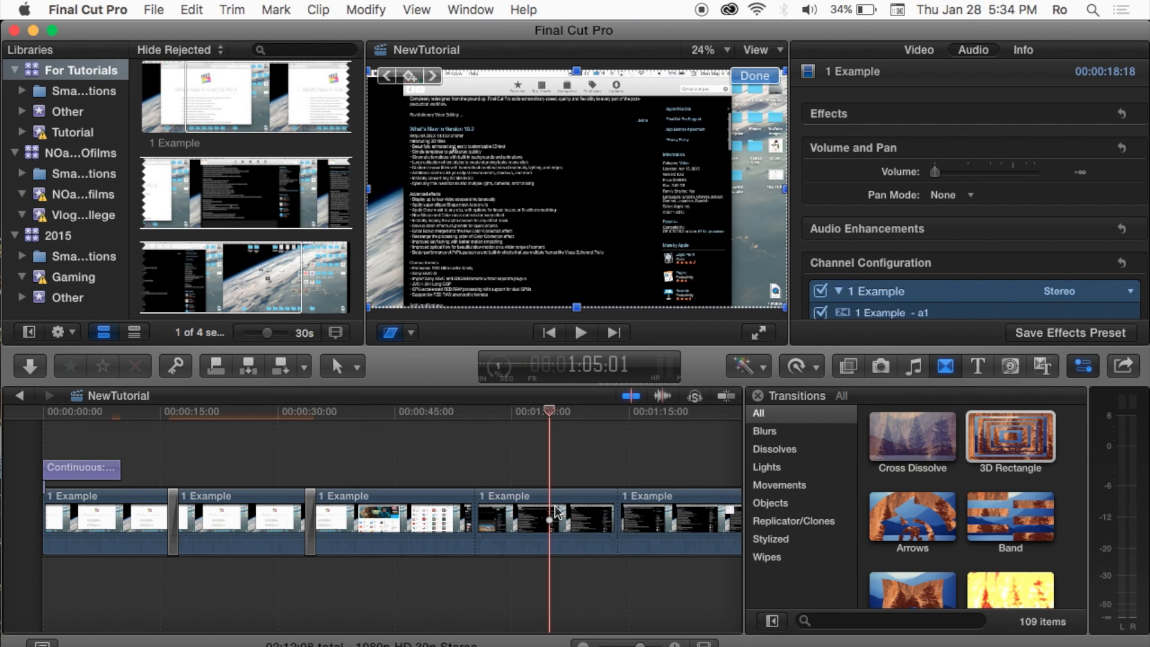
{"action": "left_click", "coordinate": [556, 504]}
{"action": "key", "text": "ctrl+d"}
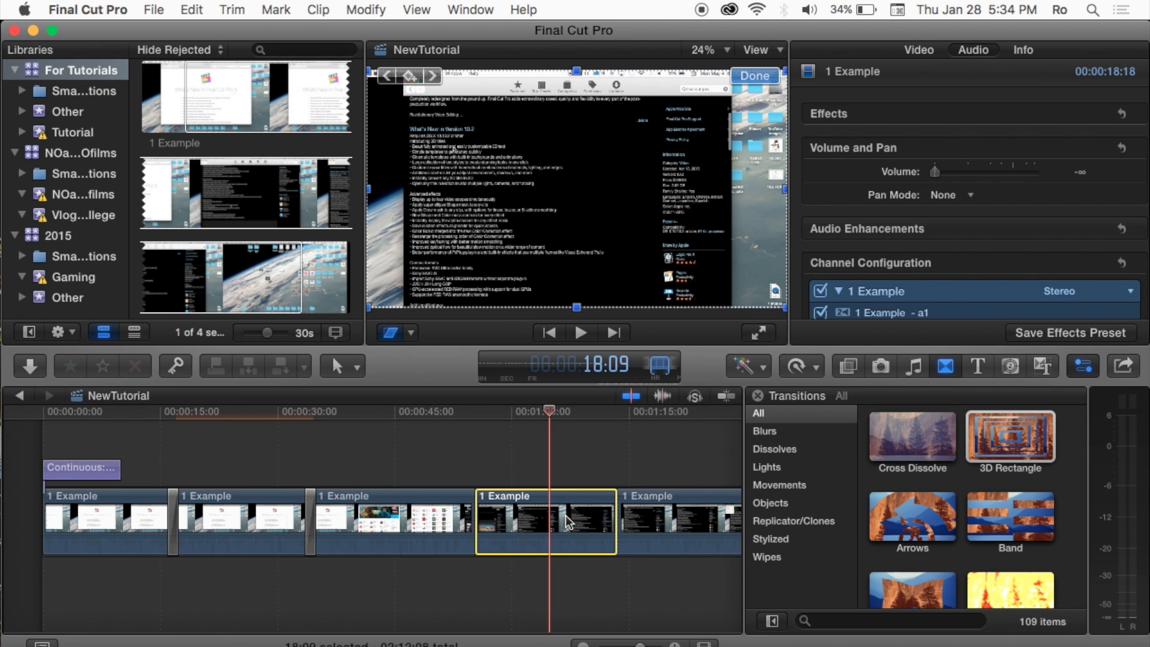
{"action": "type", "text": "5:00"}
{"action": "key", "text": "Return"}
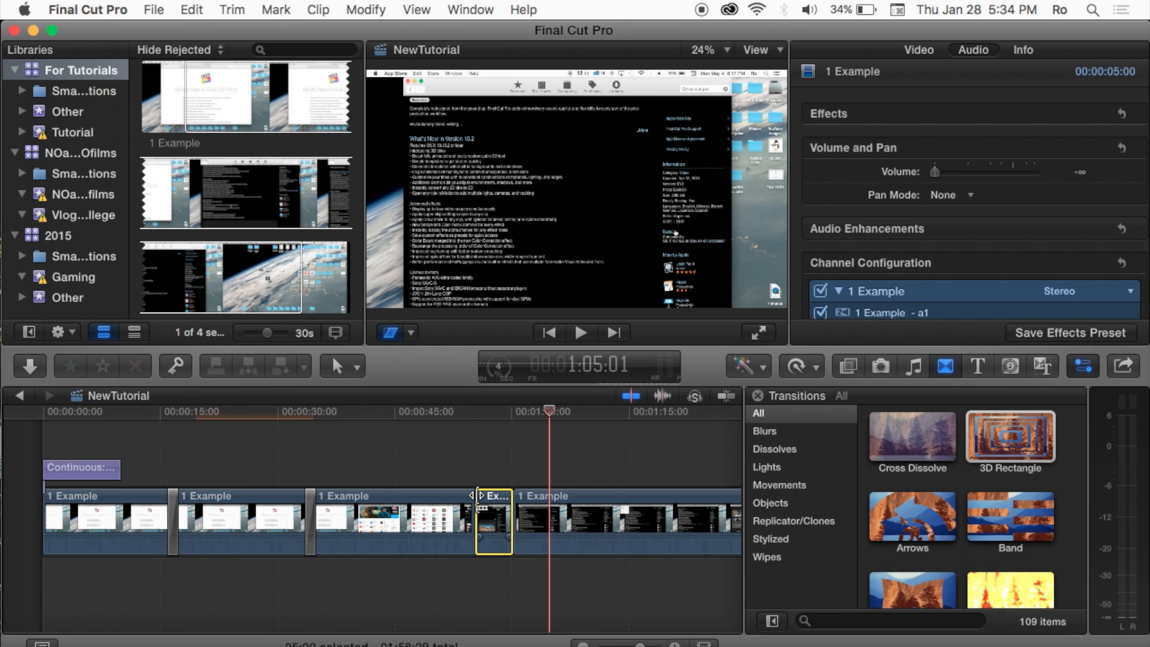
{"action": "key", "text": "super+z"}
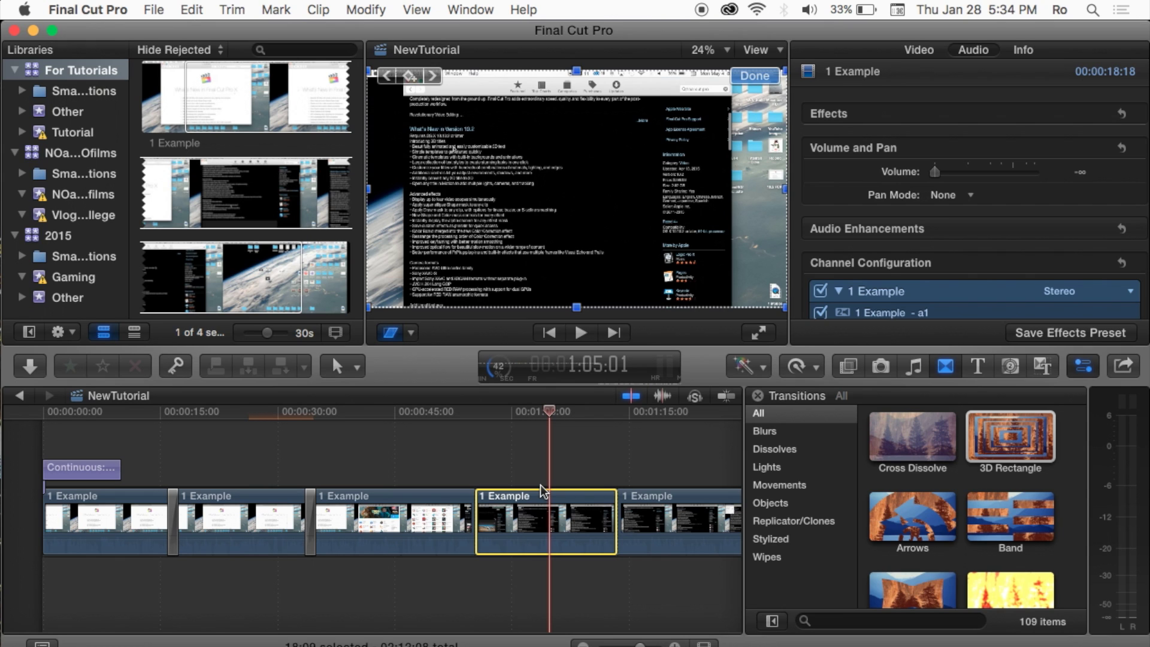
{"action": "left_click", "coordinate": [556, 461]}
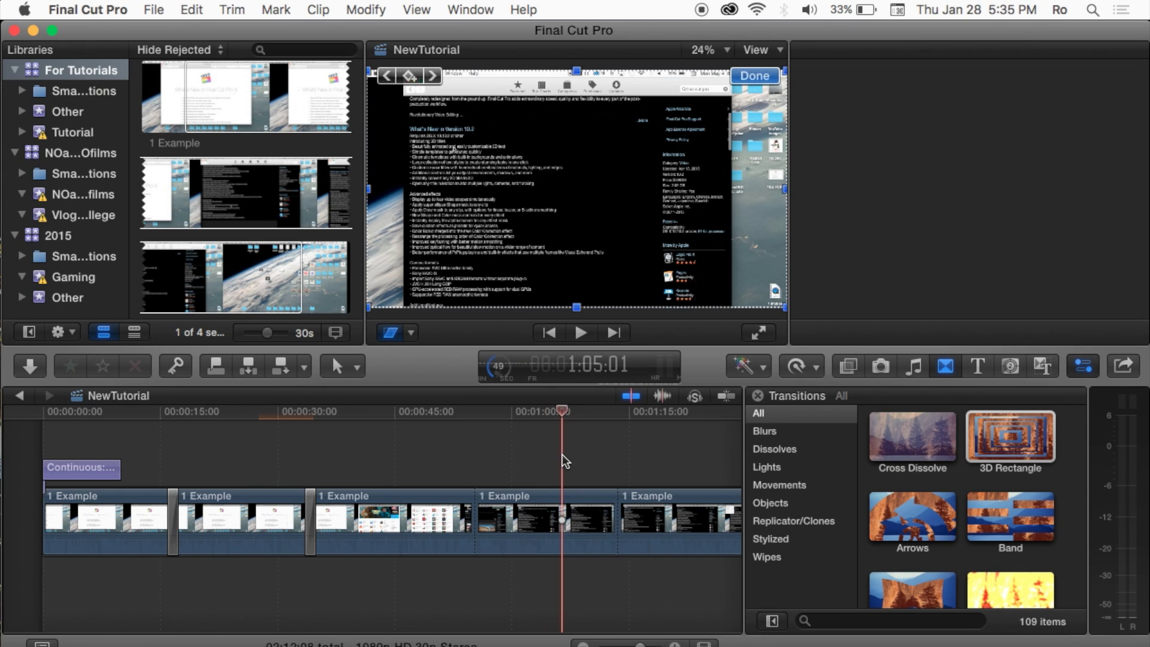
{"action": "left_click_drag", "start_coordinate": [563, 417], "coordinate": [630, 422]}
{"action": "left_click", "coordinate": [593, 443]}
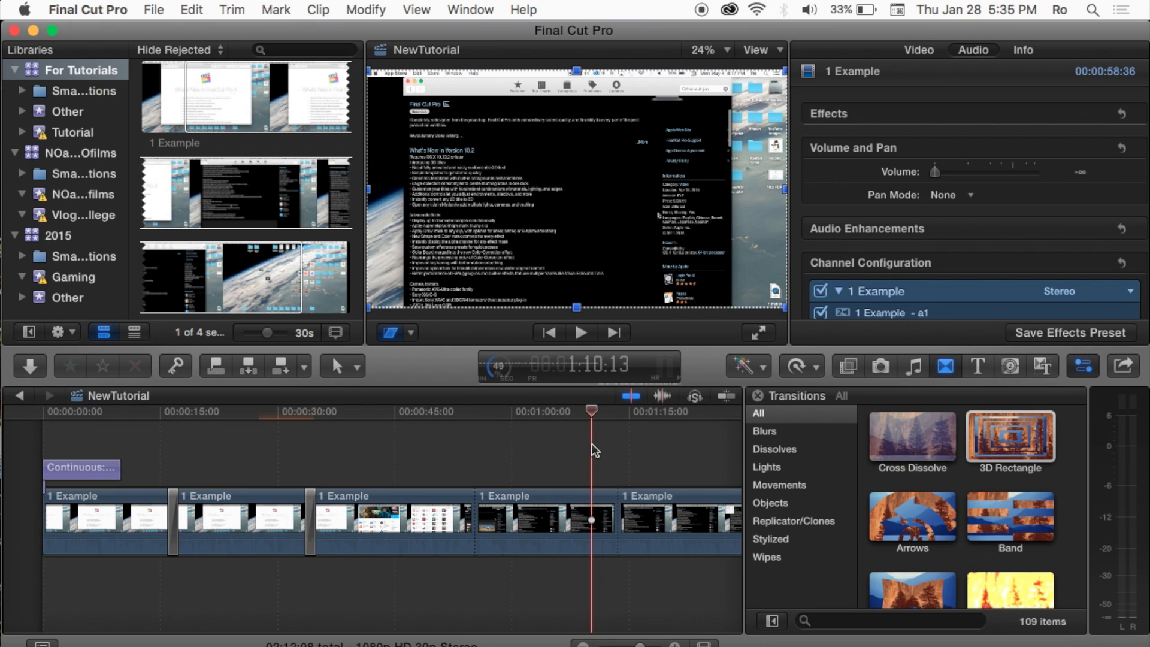
{"action": "scroll", "coordinate": [638, 458], "scroll_direction": "right", "scroll_amount": 4}
{"action": "left_click", "coordinate": [402, 516]}
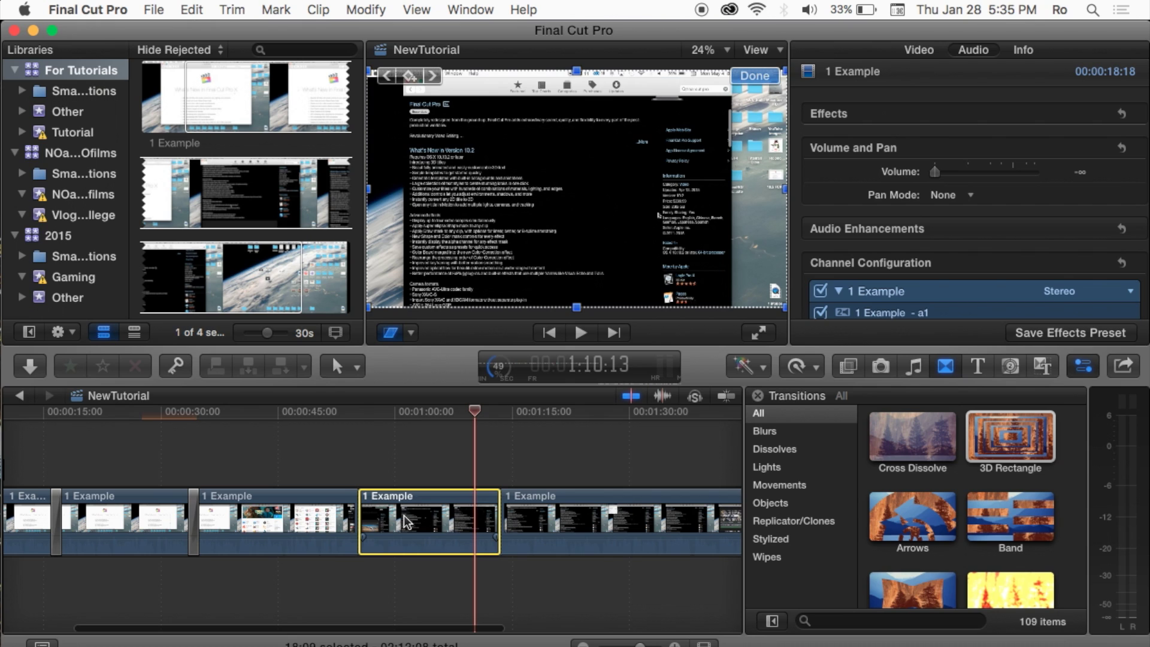
- Examine the Music and Sound library, including the Final Cut Pro Sound Effects and iLife Sound Effects folders
{"action": "left_click", "coordinate": [915, 369]}
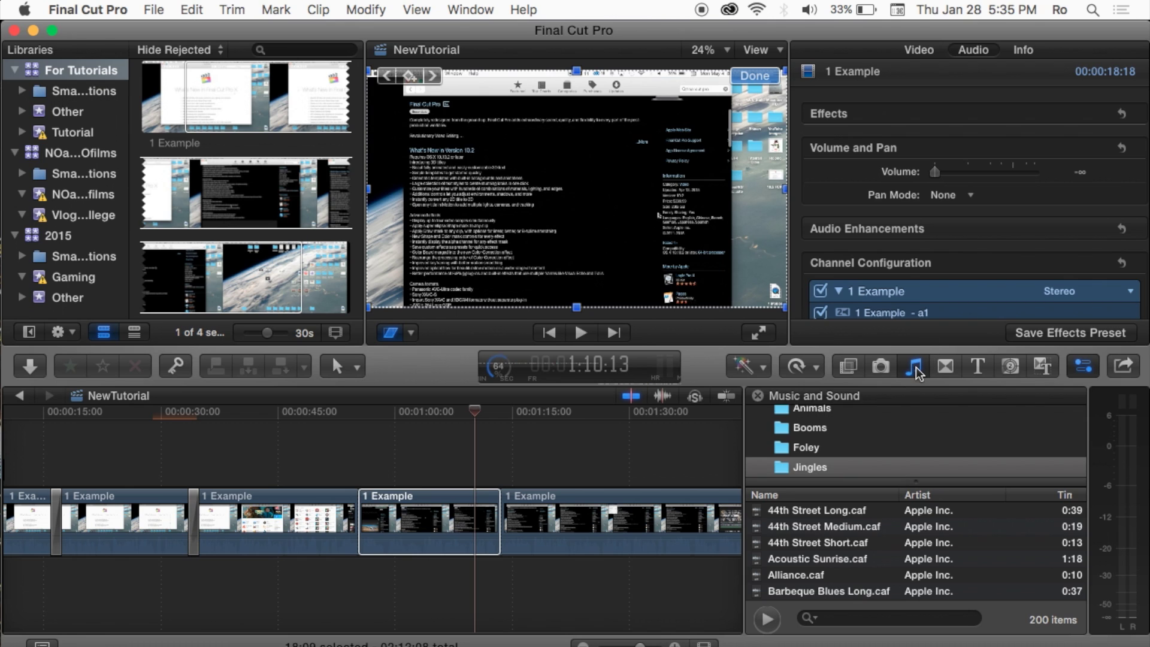
{"action": "left_click", "coordinate": [915, 369]}
{"action": "left_click", "coordinate": [915, 369]}
{"action": "scroll", "coordinate": [777, 464], "scroll_direction": "up", "scroll_amount": 3}
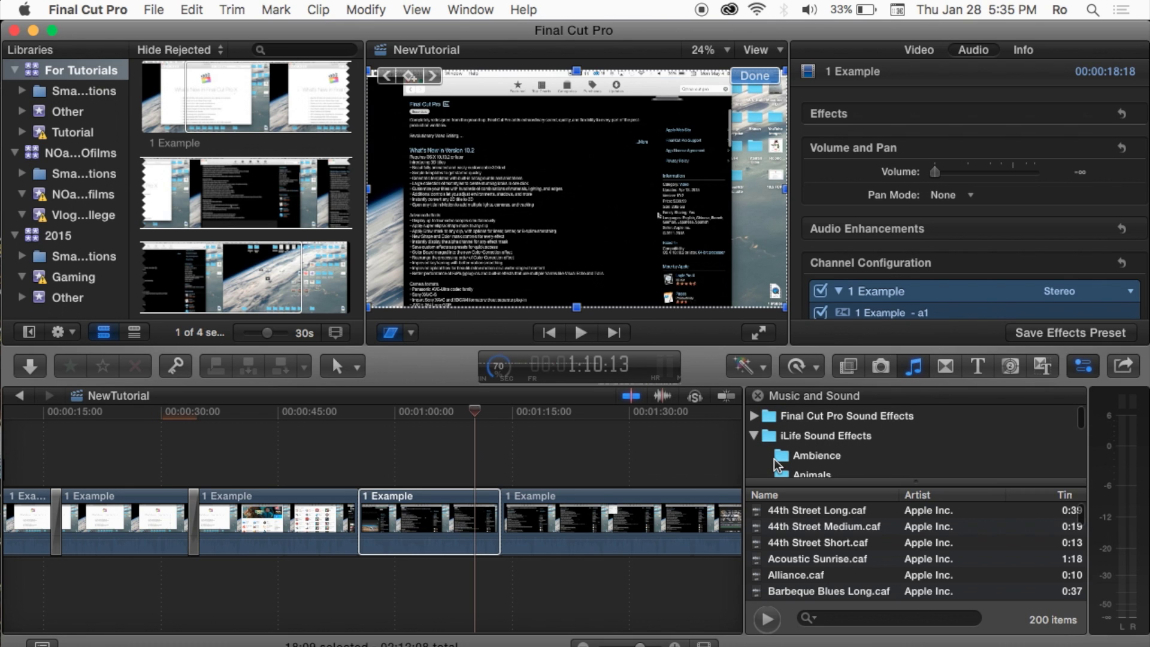
{"action": "scroll", "coordinate": [779, 456], "scroll_direction": "down", "scroll_amount": 3}
{"action": "scroll", "coordinate": [781, 437], "scroll_direction": "up", "scroll_amount": 3}
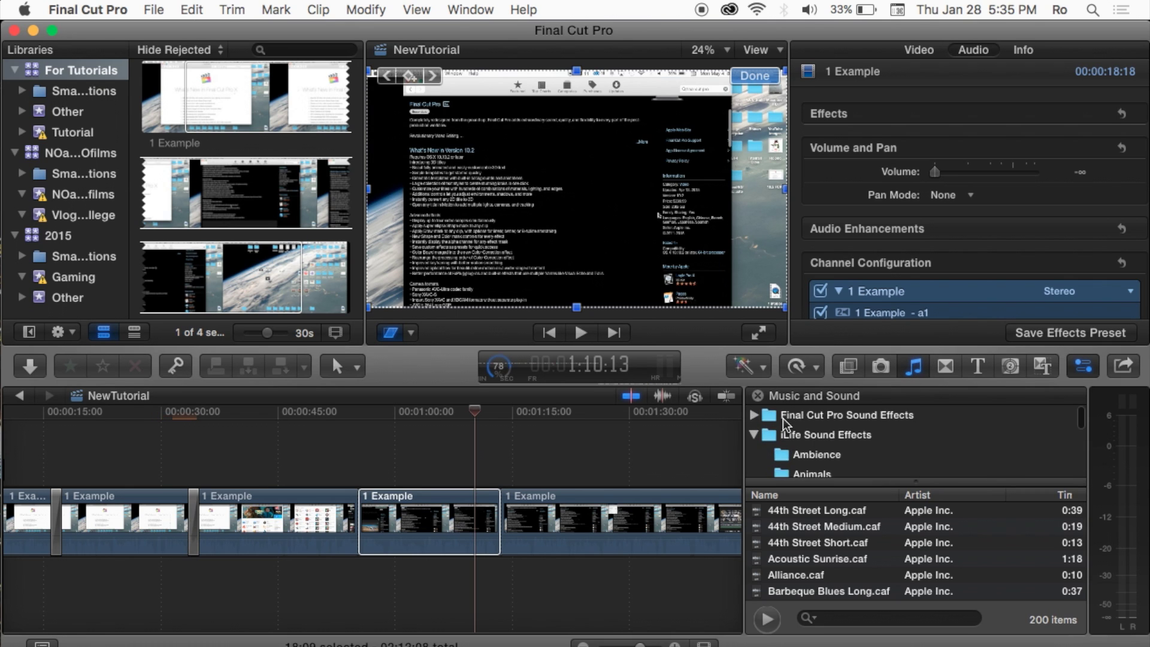
{"action": "left_click", "coordinate": [786, 420]}
{"action": "scroll", "coordinate": [797, 467], "scroll_direction": "down", "scroll_amount": 5}
{"action": "scroll", "coordinate": [799, 472], "scroll_direction": "down", "scroll_amount": 5}
{"action": "scroll", "coordinate": [820, 442], "scroll_direction": "down", "scroll_amount": 2}
{"action": "scroll", "coordinate": [821, 445], "scroll_direction": "down", "scroll_amount": 5}
{"action": "scroll", "coordinate": [823, 445], "scroll_direction": "up", "scroll_amount": 15}
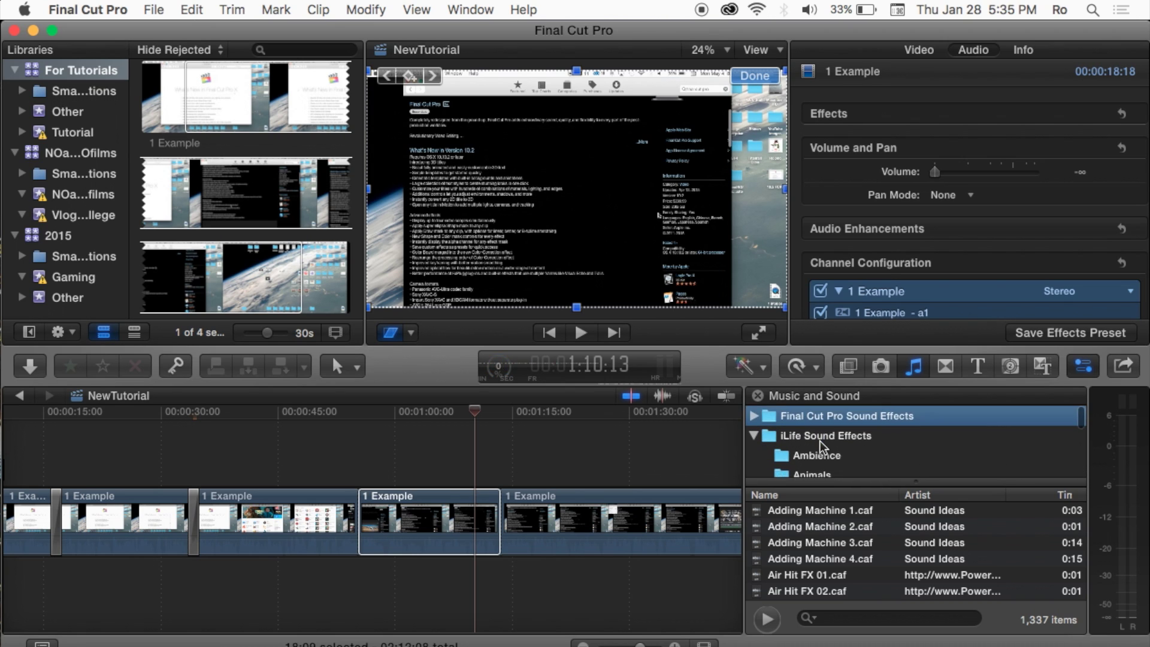
{"action": "scroll", "coordinate": [821, 442], "scroll_direction": "down", "scroll_amount": 2}
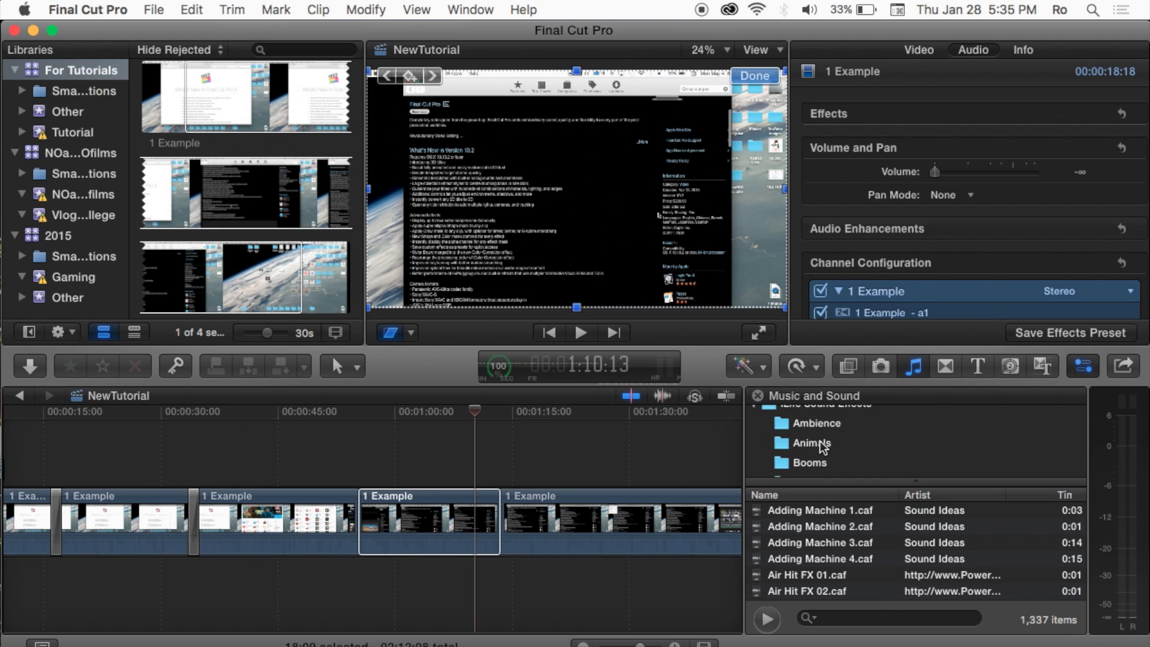
{"action": "scroll", "coordinate": [822, 446], "scroll_direction": "down", "scroll_amount": 10}
{"action": "scroll", "coordinate": [821, 442], "scroll_direction": "up", "scroll_amount": 2}
{"action": "scroll", "coordinate": [823, 440], "scroll_direction": "down", "scroll_amount": 4}
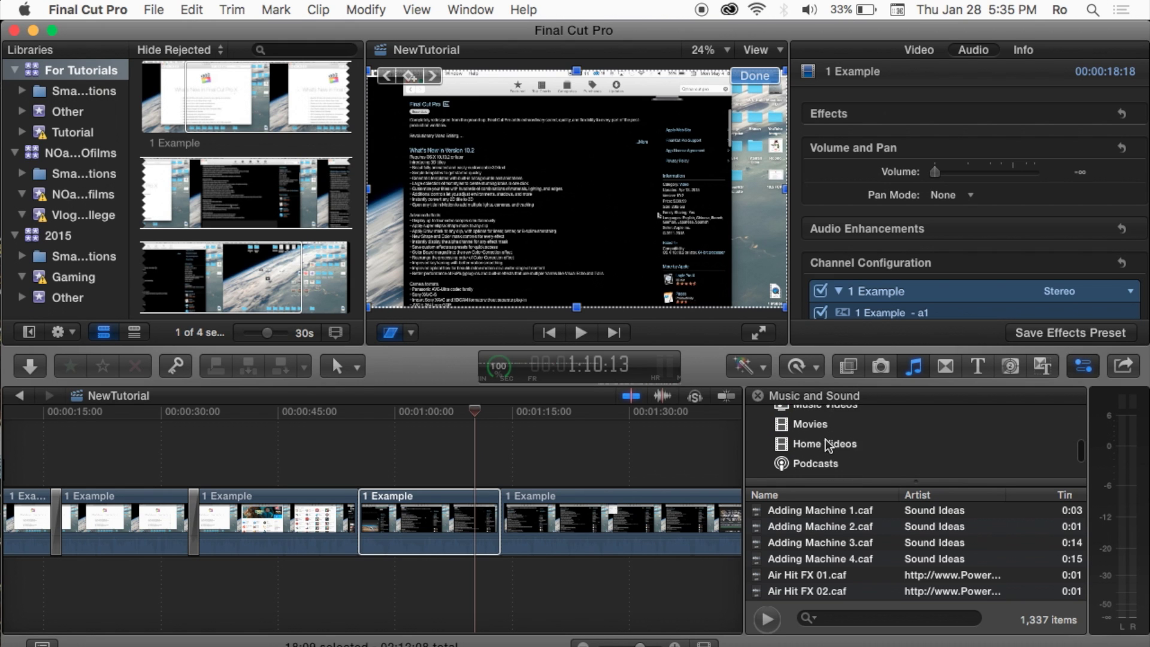
- Delete the last 1 Example piece from the end of the timeline
{"action": "left_click", "coordinate": [581, 487]}
{"action": "scroll", "coordinate": [614, 454], "scroll_direction": "right", "scroll_amount": 10}
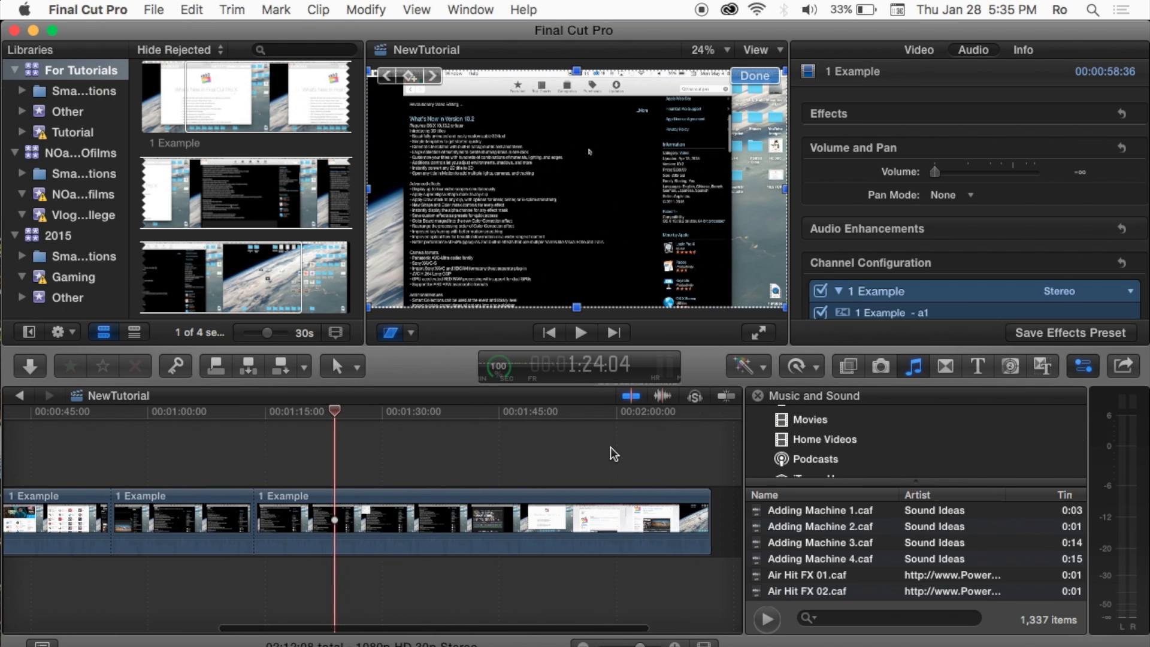
{"action": "scroll", "coordinate": [614, 453], "scroll_direction": "left", "scroll_amount": 10}
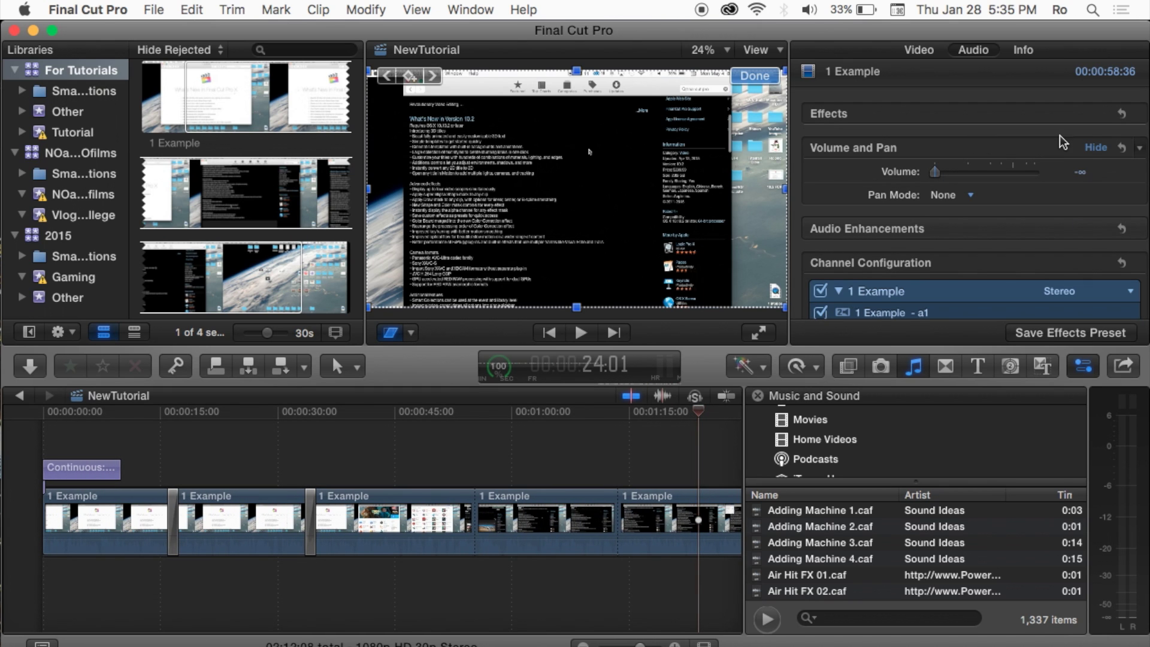
{"action": "scroll", "coordinate": [461, 475], "scroll_direction": "right", "scroll_amount": 10}
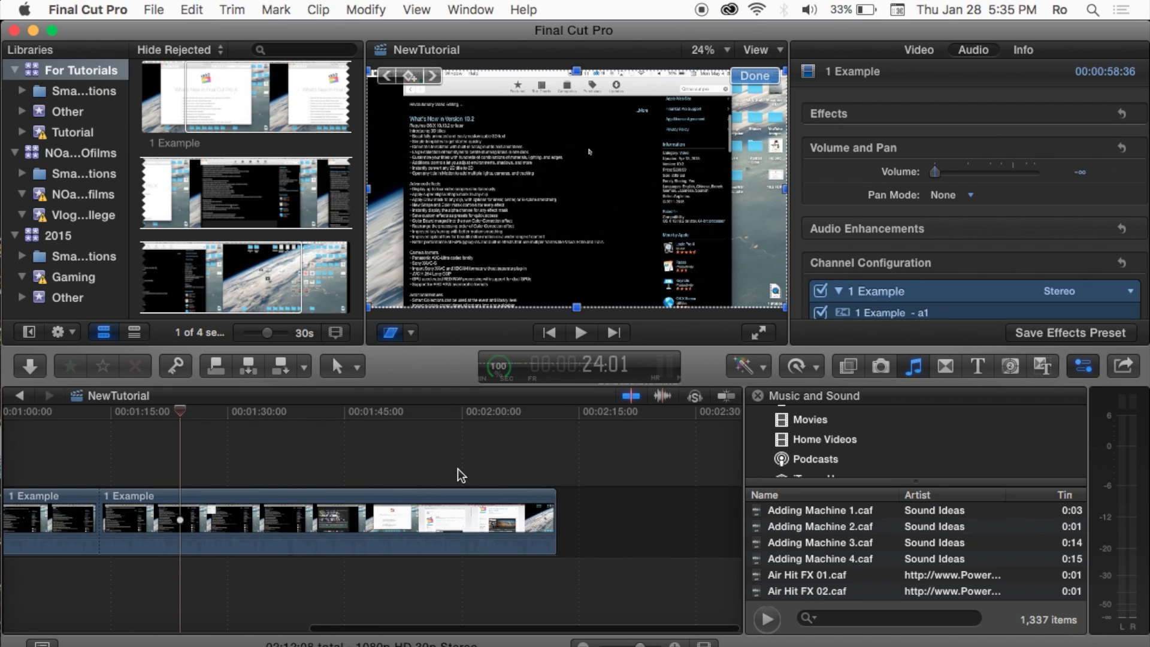
{"action": "left_click", "coordinate": [396, 528]}
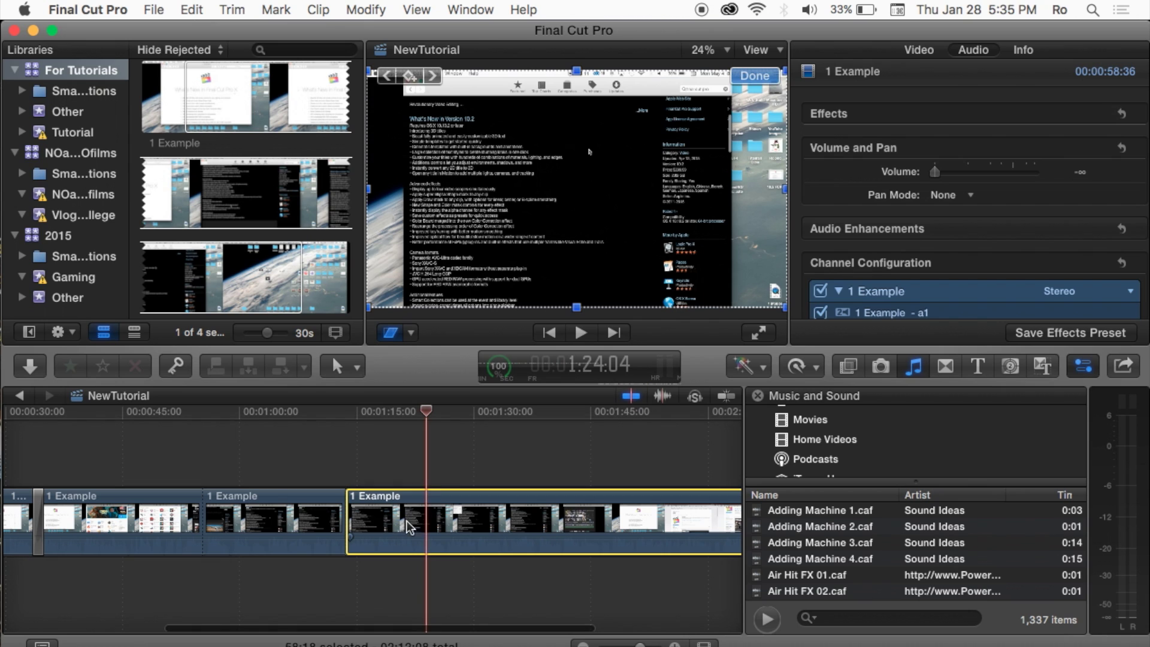
{"action": "key", "text": "Delete"}
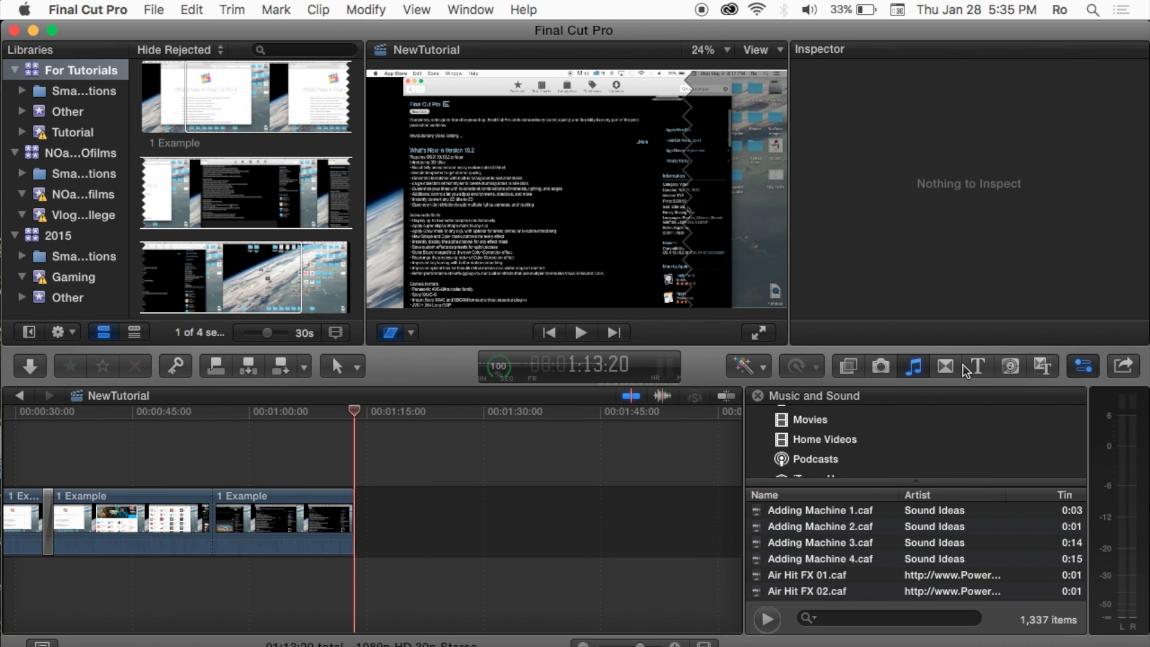
- Append the Film Roll generator from the themes after the last 1 Example piece and check its picture
{"action": "left_click", "coordinate": [1046, 372]}
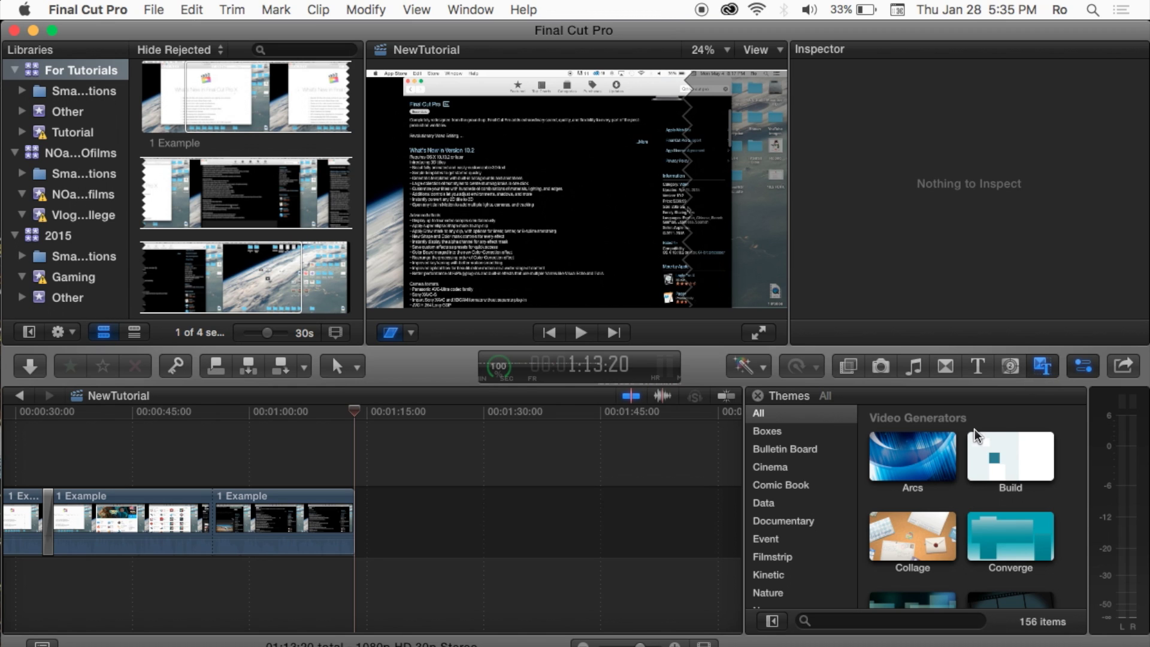
{"action": "scroll", "coordinate": [943, 484], "scroll_direction": "down", "scroll_amount": 4}
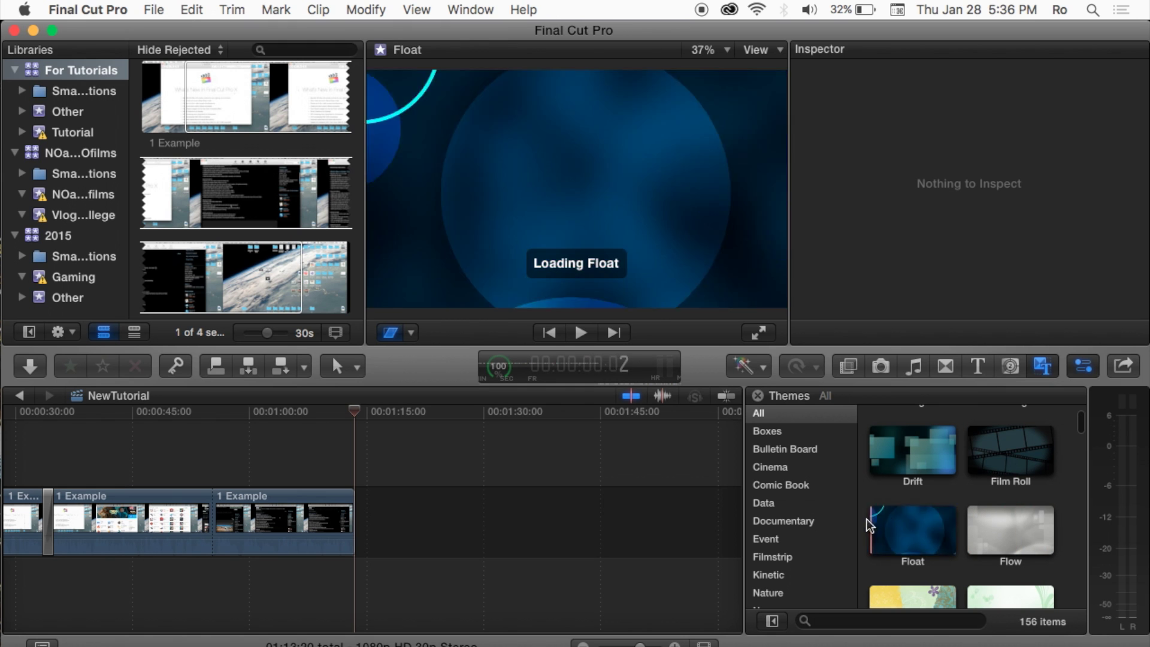
{"action": "left_click_drag", "start_coordinate": [1001, 452], "coordinate": [392, 511]}
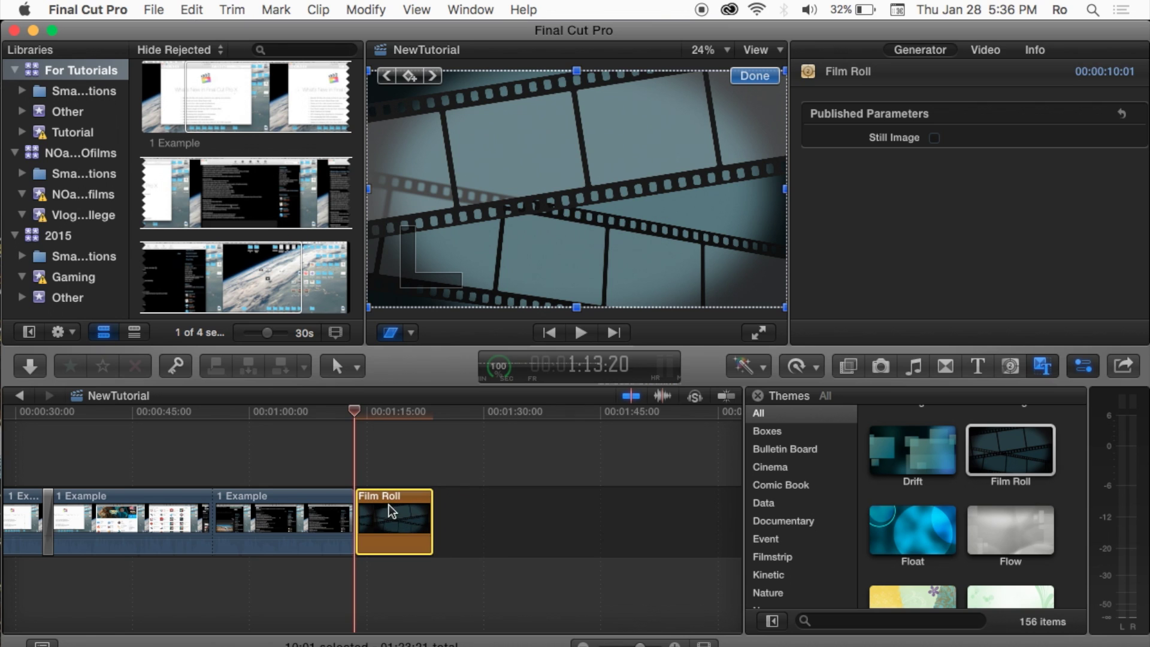
{"action": "left_click", "coordinate": [409, 443]}
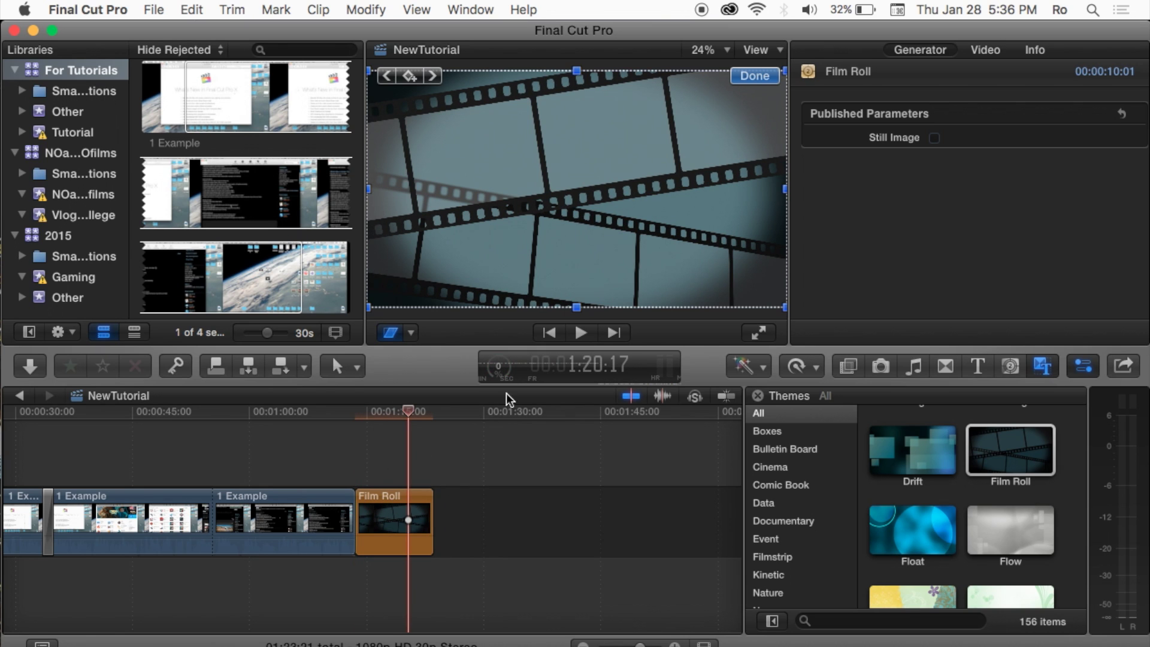
{"action": "left_click", "coordinate": [415, 505]}
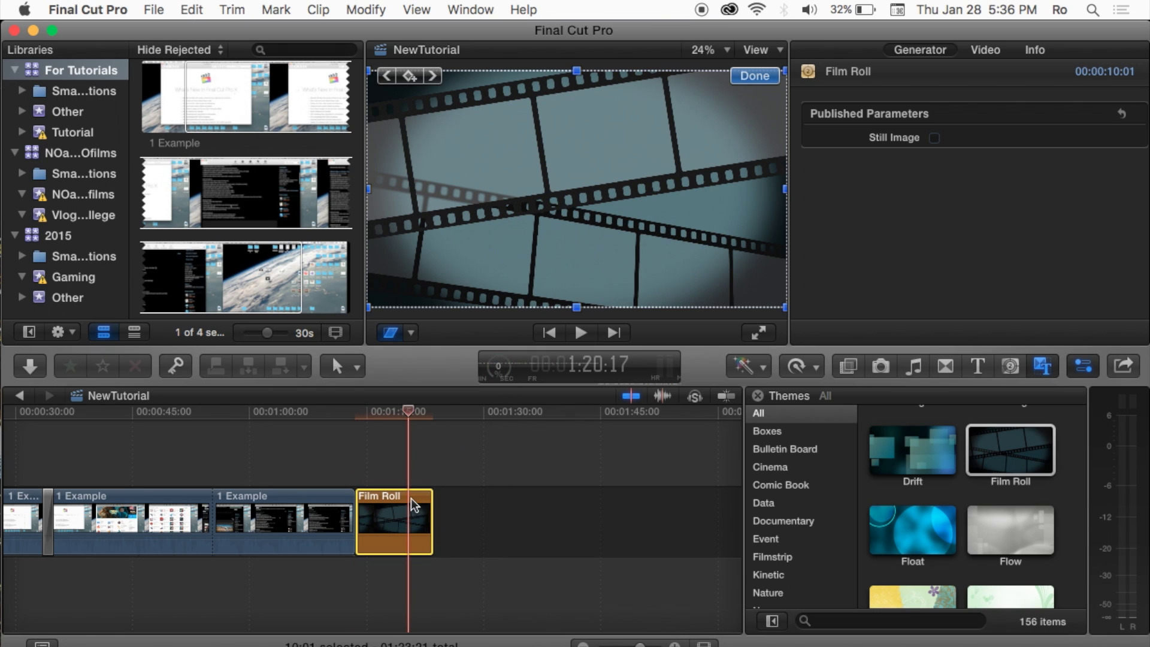
{"action": "left_click", "coordinate": [356, 468]}
{"action": "left_click", "coordinate": [392, 503]}
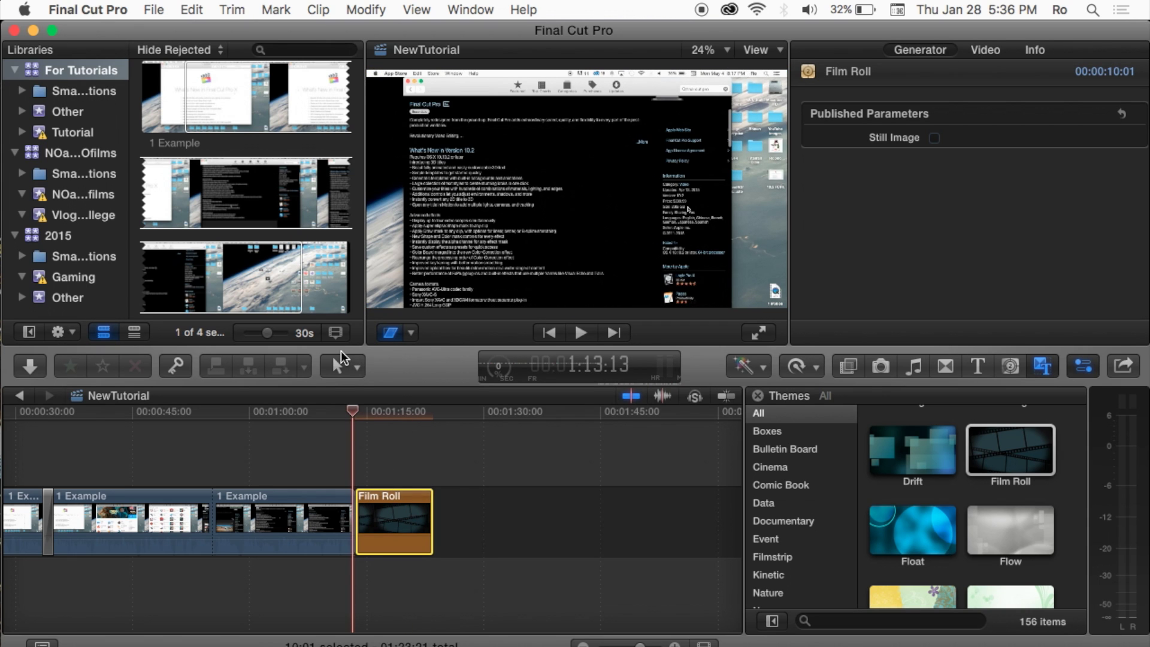
- Place a Basic 3D title above the Film Roll clip, move the playhead to 1:18:15 and select the title
{"action": "left_click", "coordinate": [974, 367]}
{"action": "scroll", "coordinate": [989, 497], "scroll_direction": "down", "scroll_amount": 3}
{"action": "scroll", "coordinate": [990, 498], "scroll_direction": "up", "scroll_amount": 2}
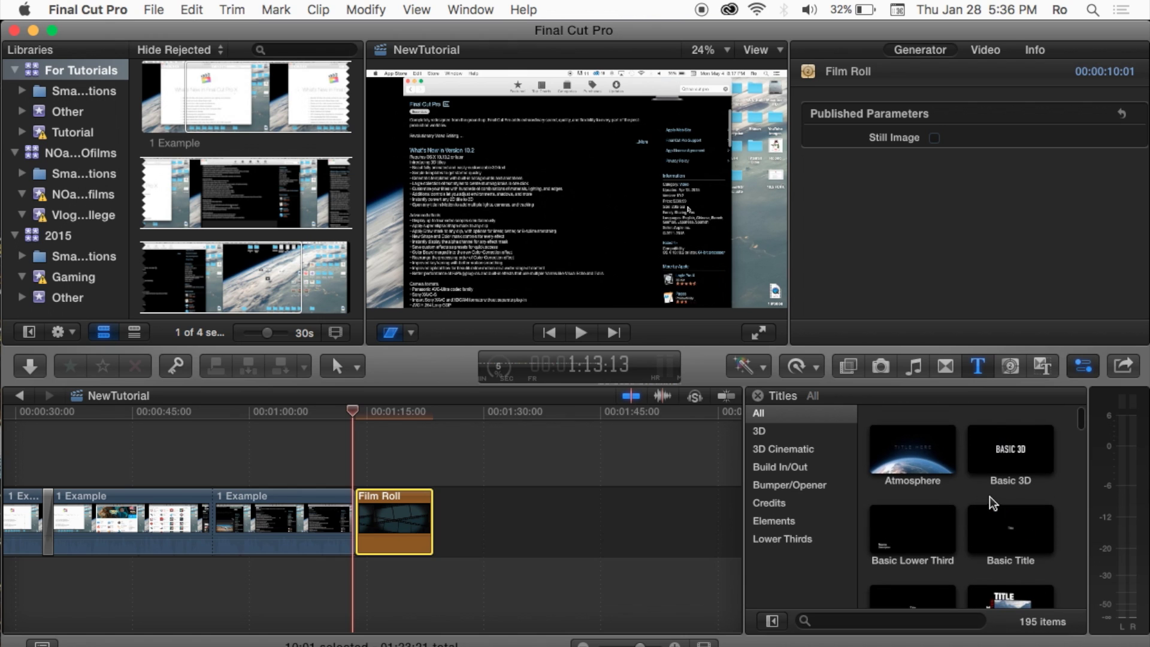
{"action": "left_click_drag", "start_coordinate": [1008, 447], "coordinate": [431, 465]}
{"action": "left_click", "coordinate": [424, 510]}
{"action": "left_click_drag", "start_coordinate": [354, 415], "coordinate": [392, 415]}
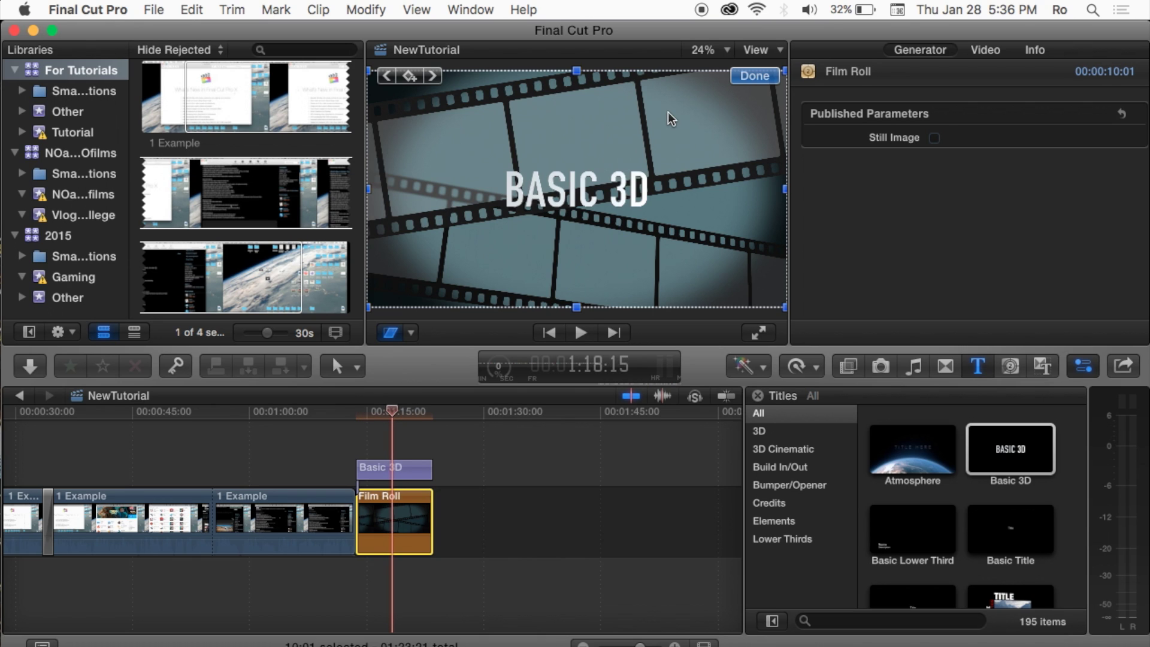
{"action": "left_click", "coordinate": [411, 471]}
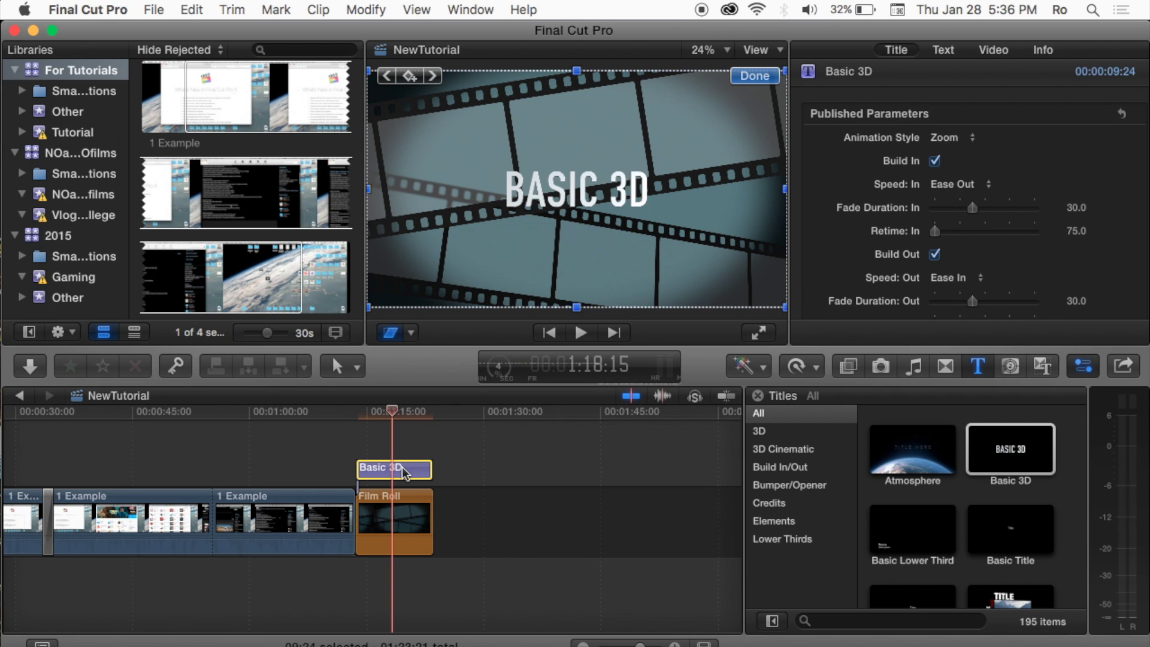
- Replace the Basic 3D title's text with "Goodbye" and format it in the Fantasy 2D style at size 235
{"action": "double_click", "coordinate": [605, 199]}
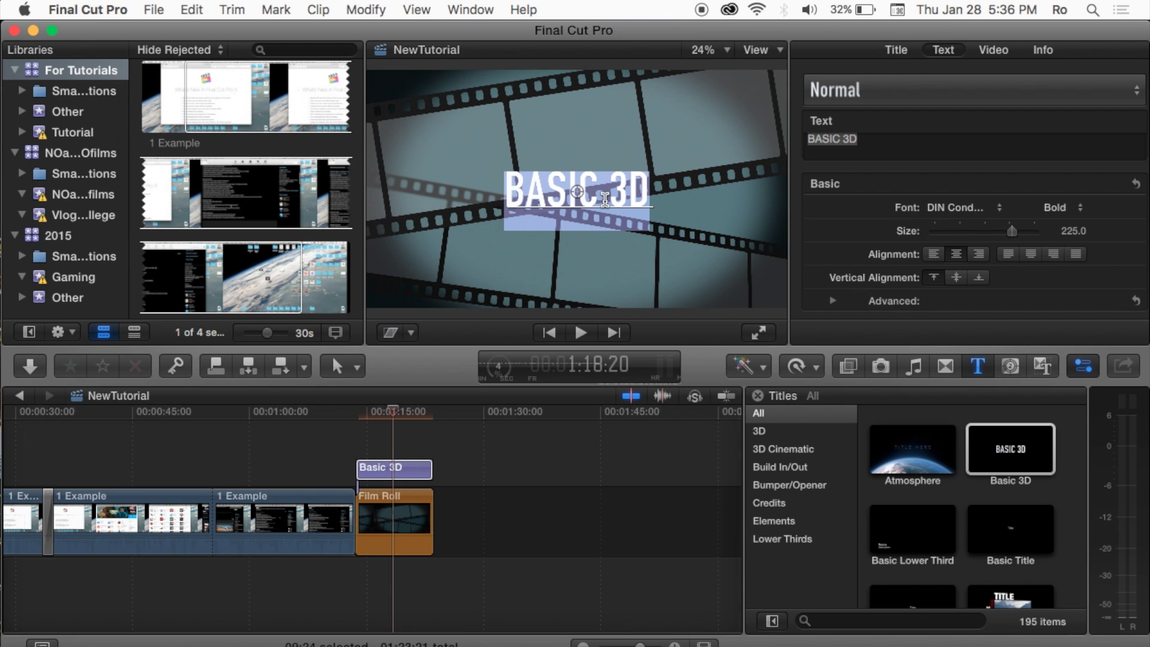
{"action": "type", "text": "Goodbye"}
{"action": "left_click", "coordinate": [1004, 95]}
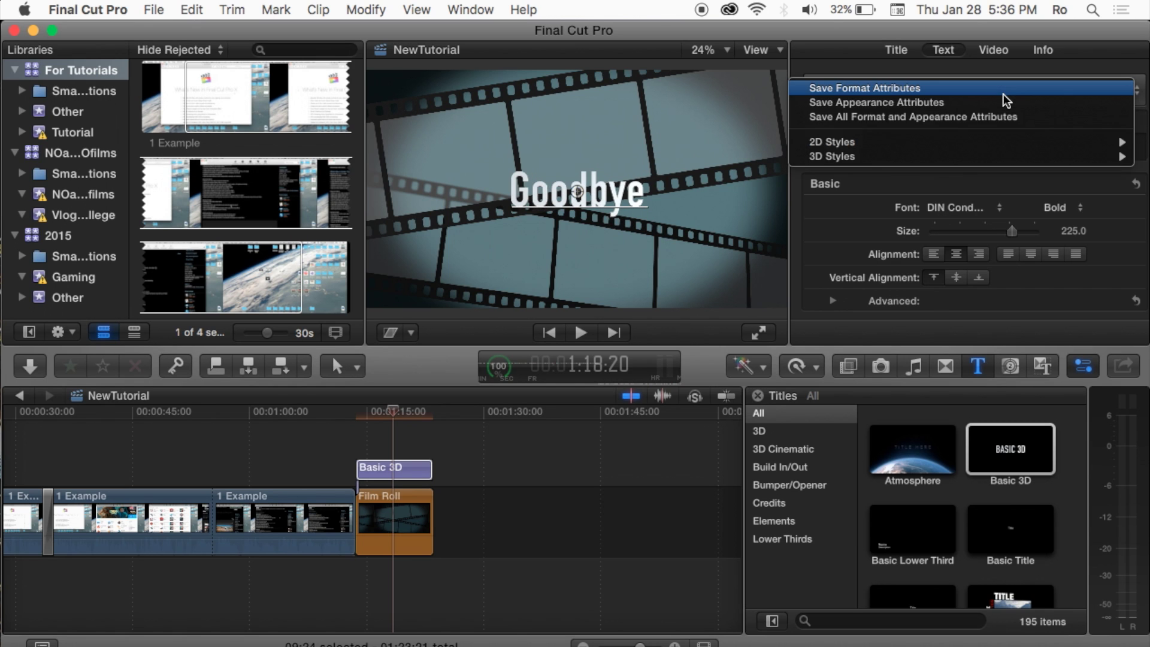
{"action": "mouse_move", "coordinate": [975, 142]}
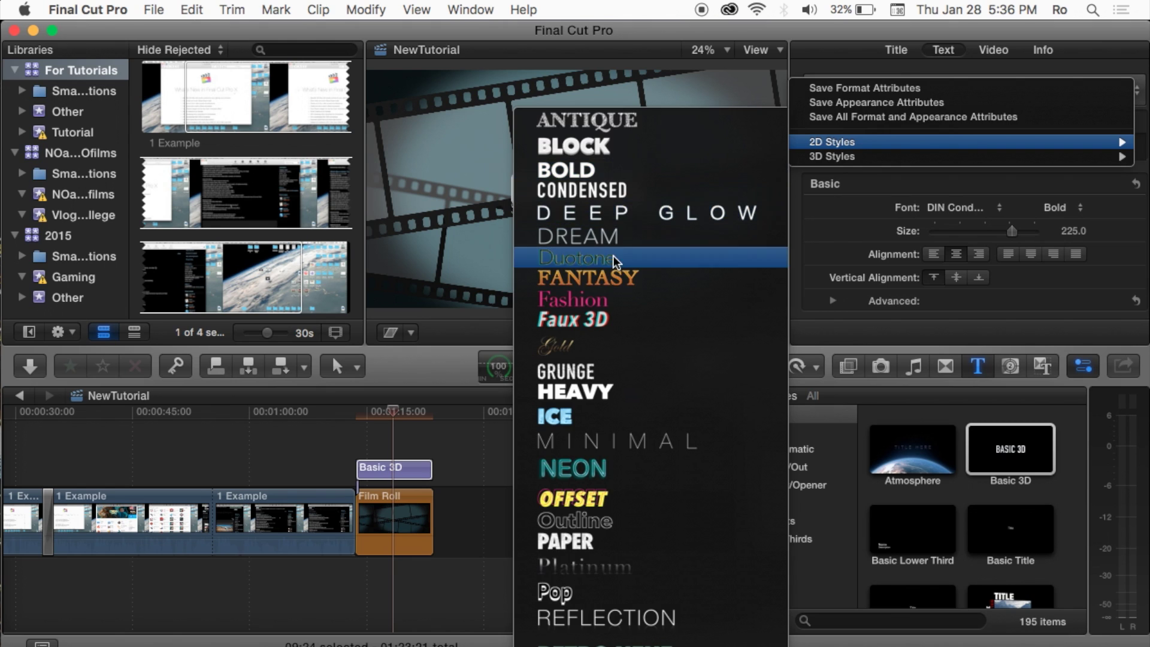
{"action": "left_click", "coordinate": [616, 278]}
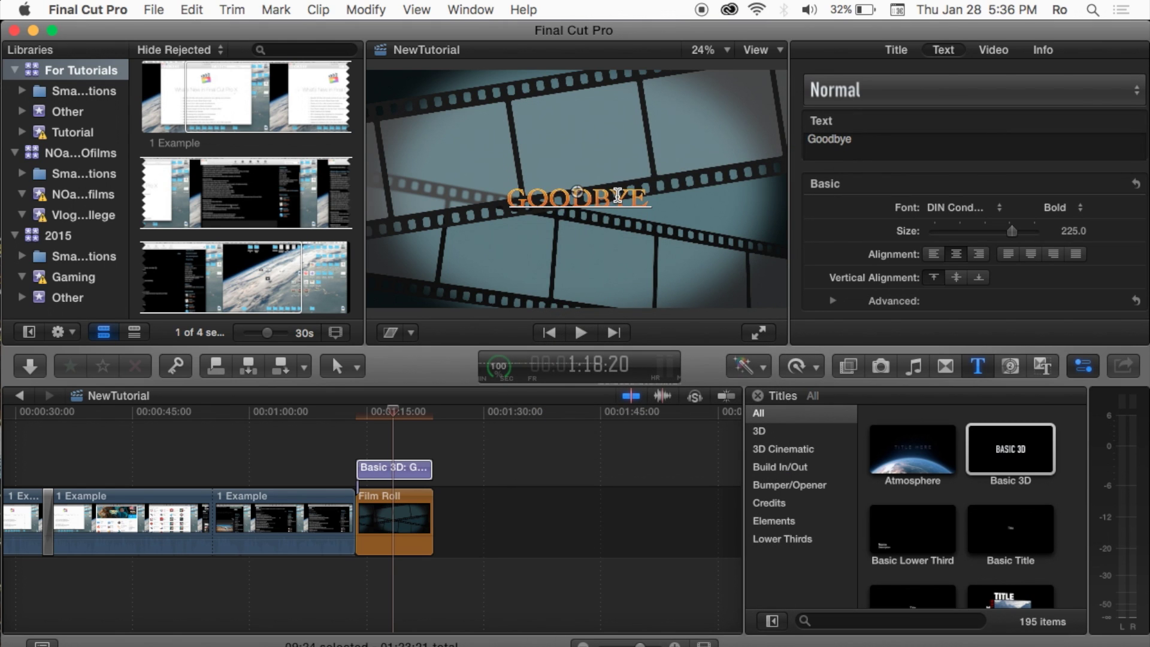
{"action": "left_click_drag", "start_coordinate": [975, 233], "coordinate": [1015, 228]}
- Turn on 3D Text for the Goodbye title with a depth of 56 and a weight of about 2.51
{"action": "scroll", "coordinate": [1071, 242], "scroll_direction": "down", "scroll_amount": 3}
{"action": "scroll", "coordinate": [1074, 249], "scroll_direction": "down", "scroll_amount": 3}
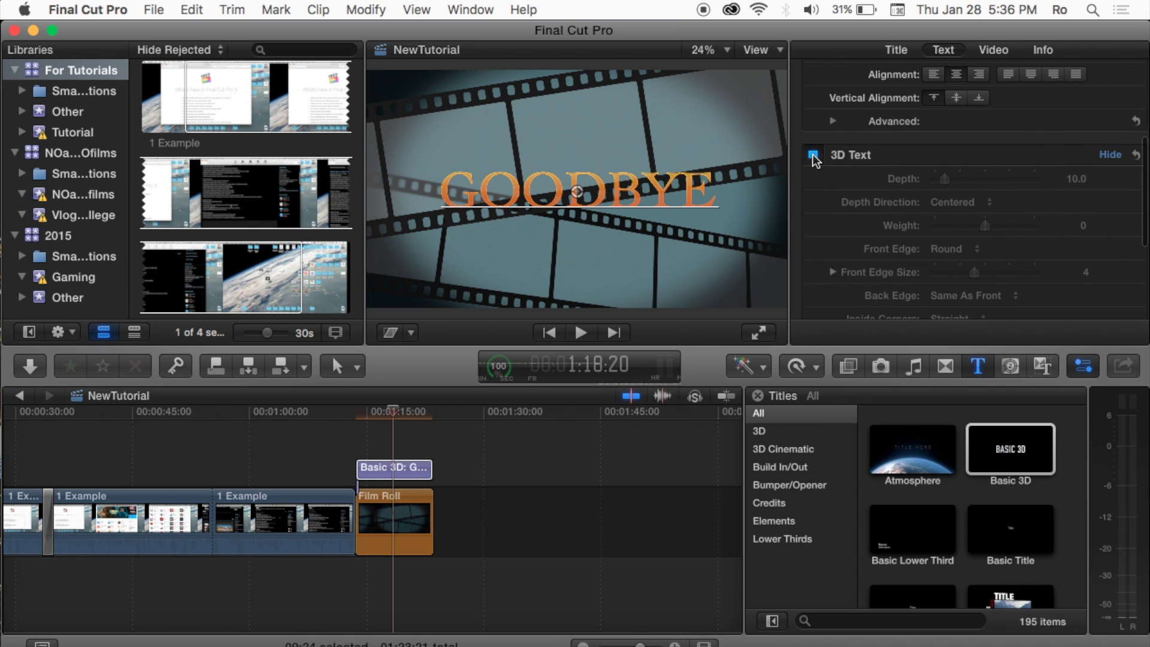
{"action": "left_click", "coordinate": [813, 156]}
{"action": "left_click_drag", "start_coordinate": [946, 179], "coordinate": [993, 180]}
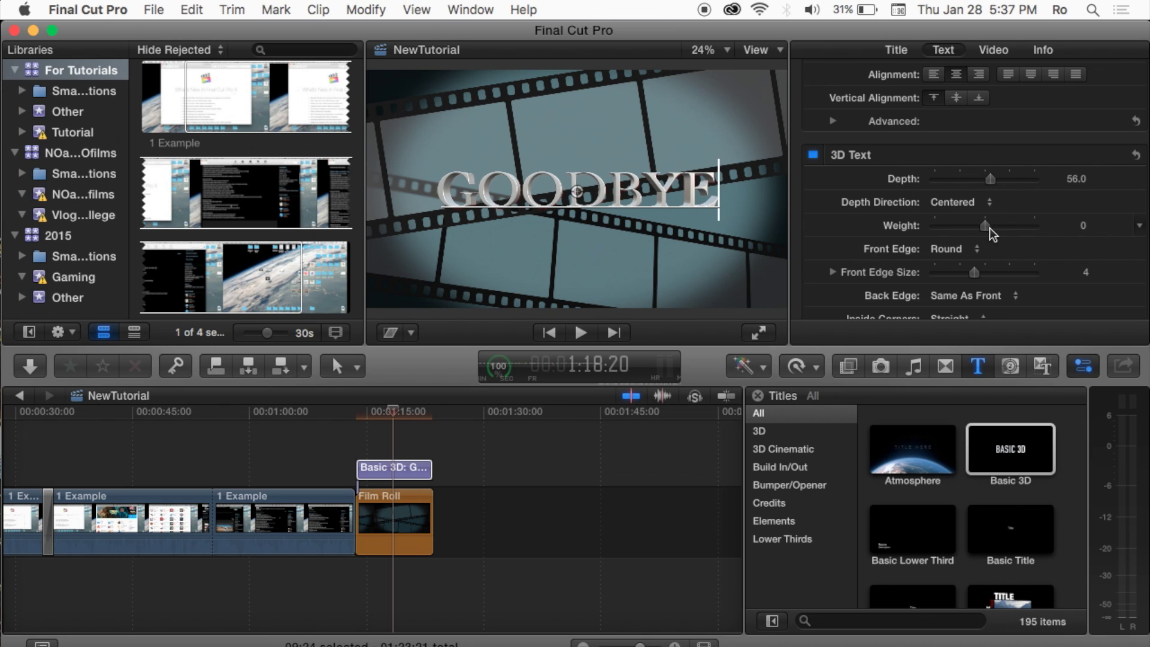
{"action": "left_click_drag", "start_coordinate": [985, 225], "coordinate": [1009, 226]}
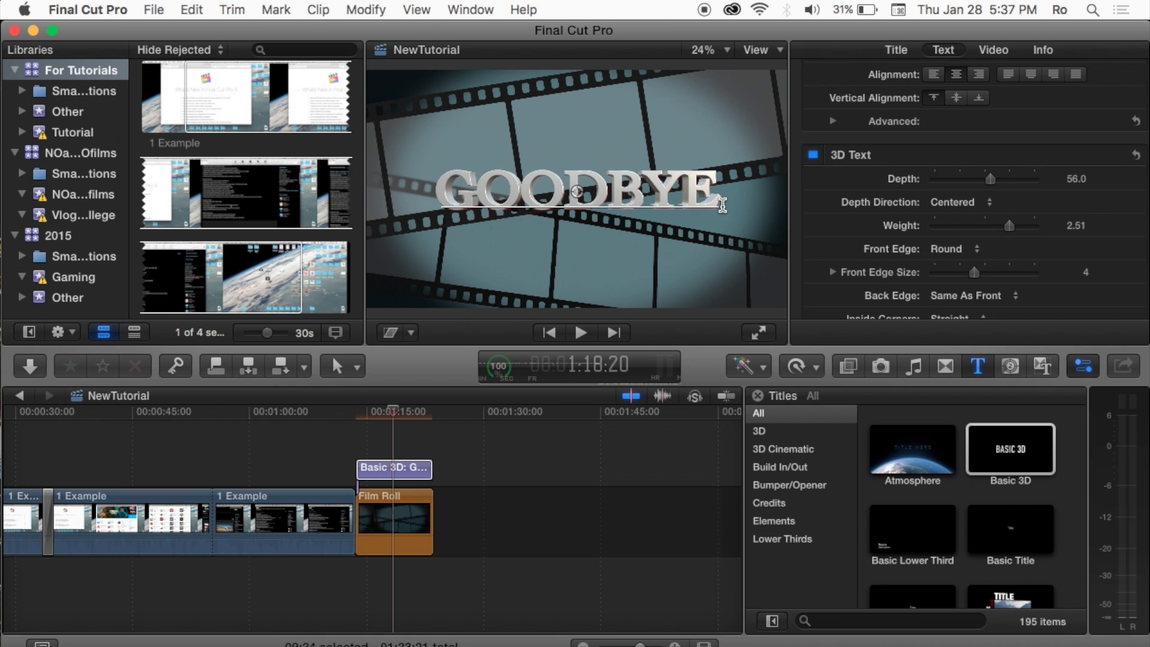
- Examine the Goodbye title's published parameters and its text formatting, lighting and material settings
{"action": "scroll", "coordinate": [824, 189], "scroll_direction": "up", "scroll_amount": 5}
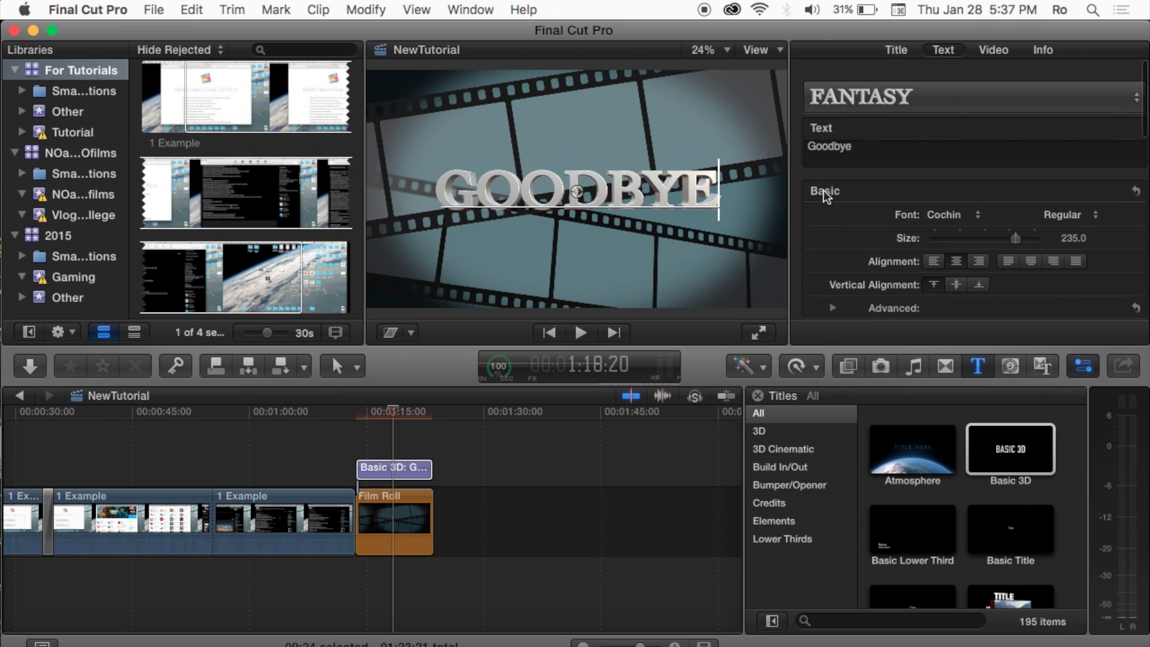
{"action": "scroll", "coordinate": [973, 189], "scroll_direction": "down", "scroll_amount": 2}
{"action": "scroll", "coordinate": [959, 150], "scroll_direction": "up", "scroll_amount": 2}
{"action": "left_click", "coordinate": [902, 51]}
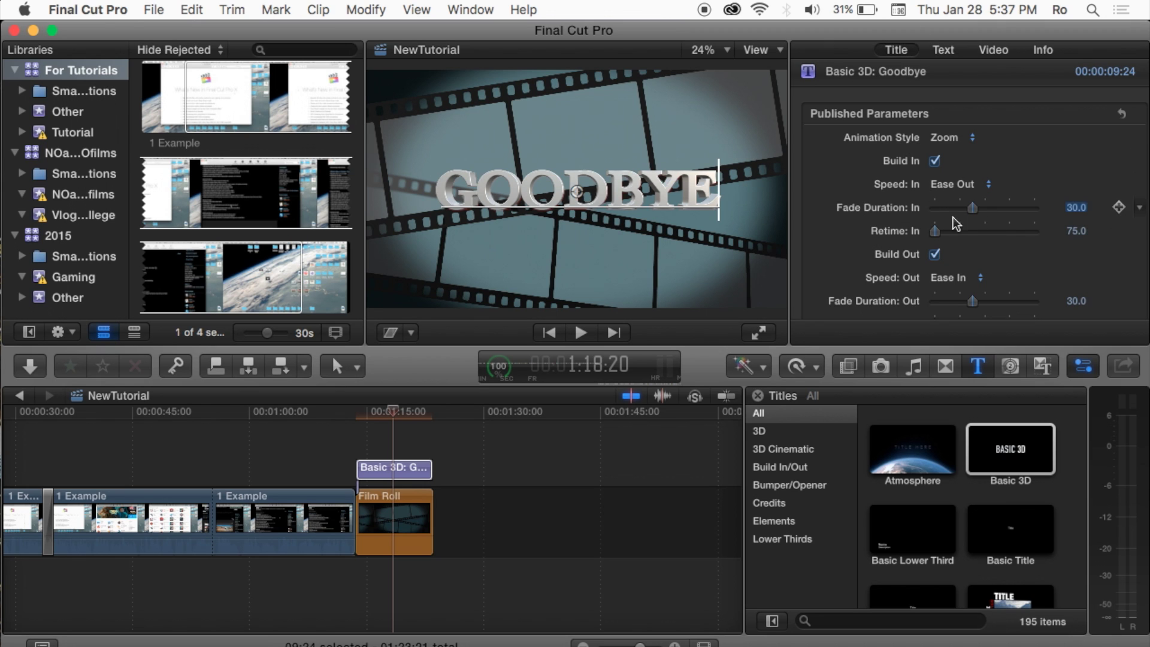
{"action": "scroll", "coordinate": [916, 216], "scroll_direction": "down", "scroll_amount": 2}
{"action": "scroll", "coordinate": [927, 204], "scroll_direction": "up", "scroll_amount": 3}
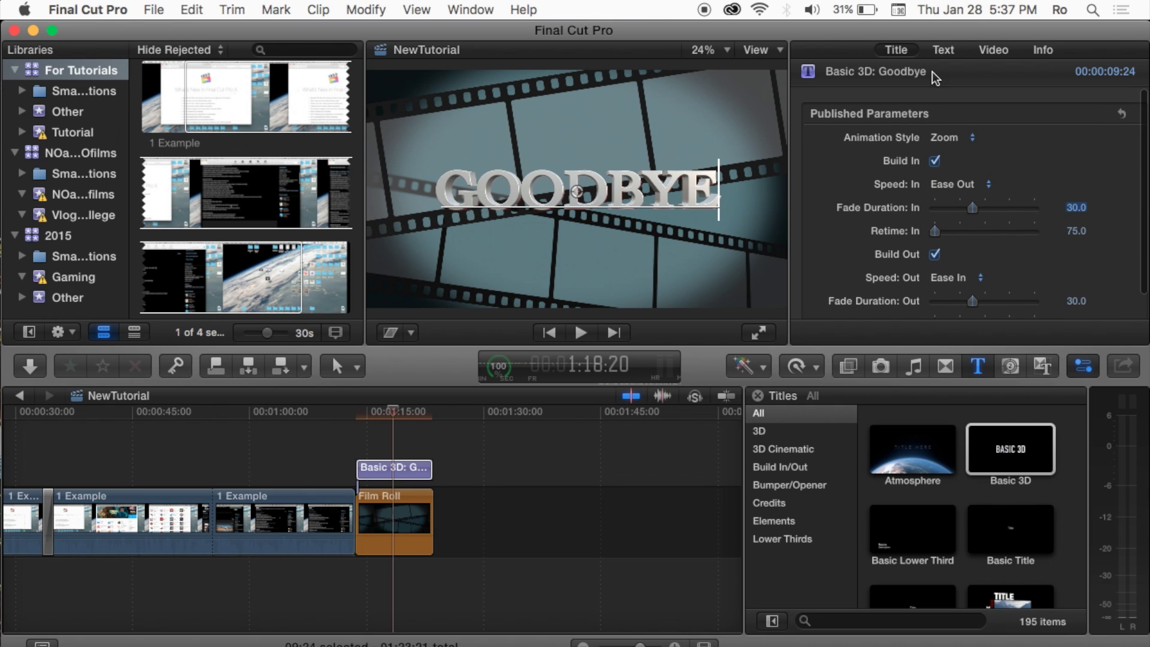
{"action": "left_click", "coordinate": [957, 49]}
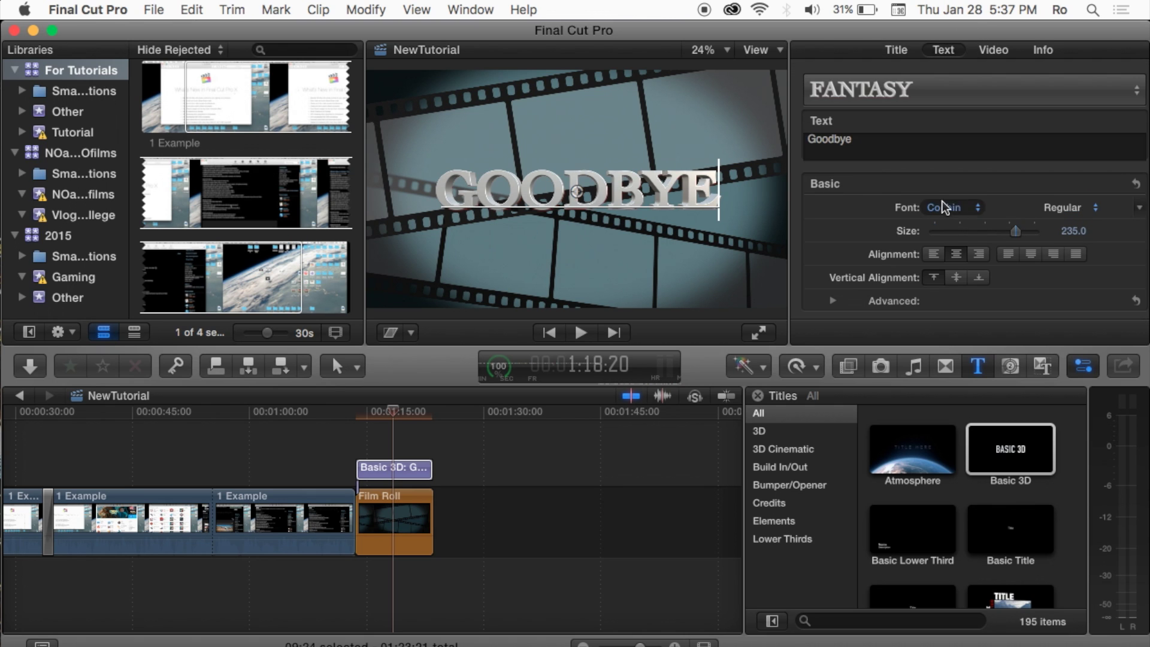
{"action": "scroll", "coordinate": [940, 204], "scroll_direction": "down", "scroll_amount": 5}
{"action": "scroll", "coordinate": [942, 200], "scroll_direction": "down", "scroll_amount": 5}
{"action": "scroll", "coordinate": [830, 228], "scroll_direction": "up", "scroll_amount": 8}
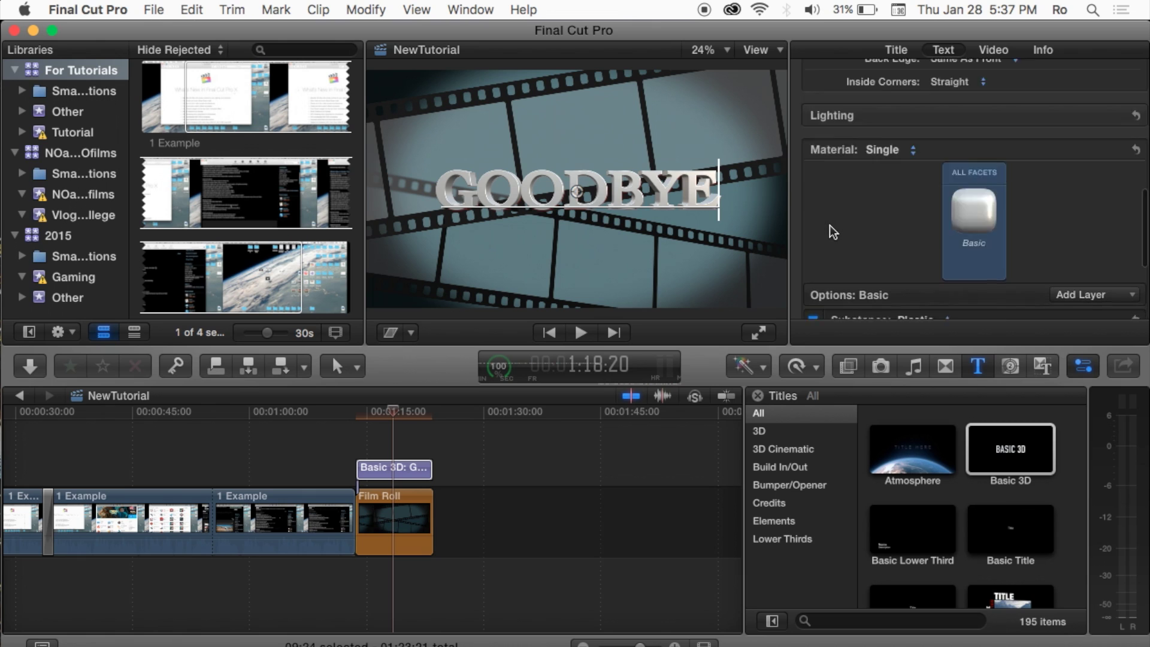
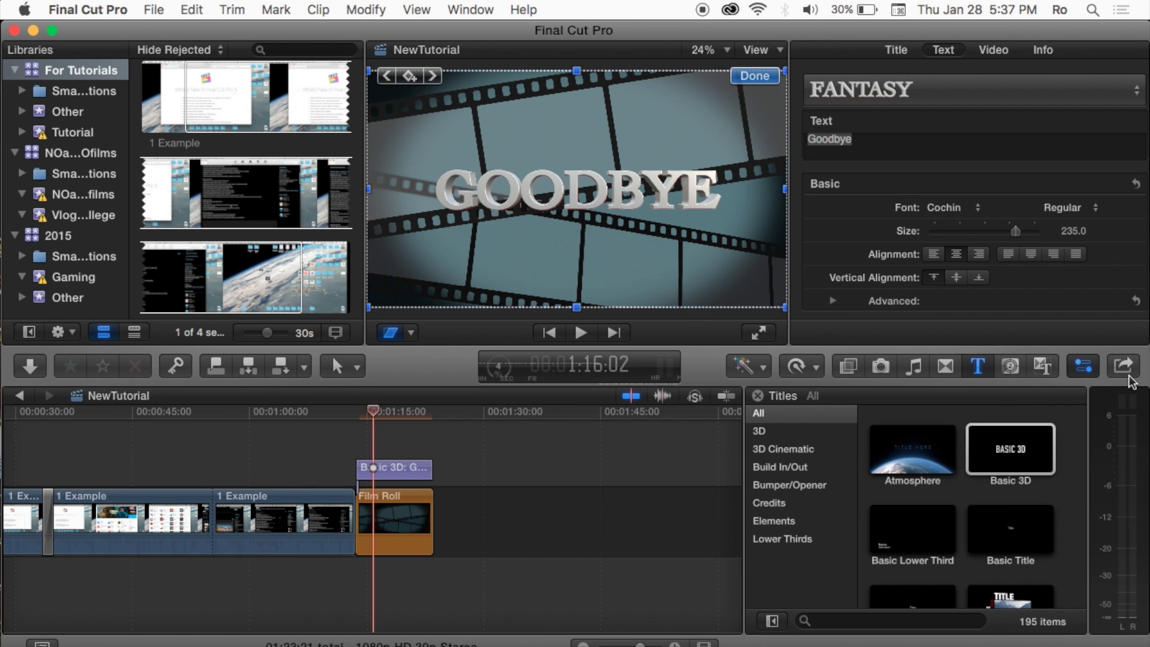
- Hide the inspector and the Titles browser, and move the playhead past the last clip to 1:24:18
{"action": "key", "text": "super+4"}
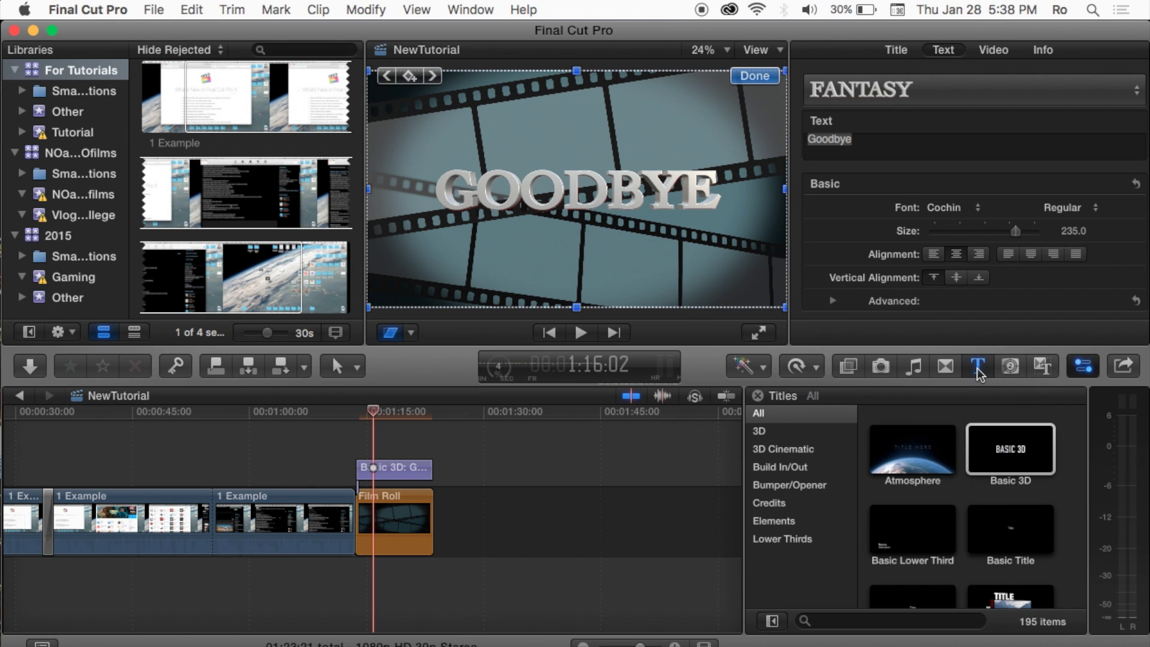
{"action": "left_click", "coordinate": [981, 369]}
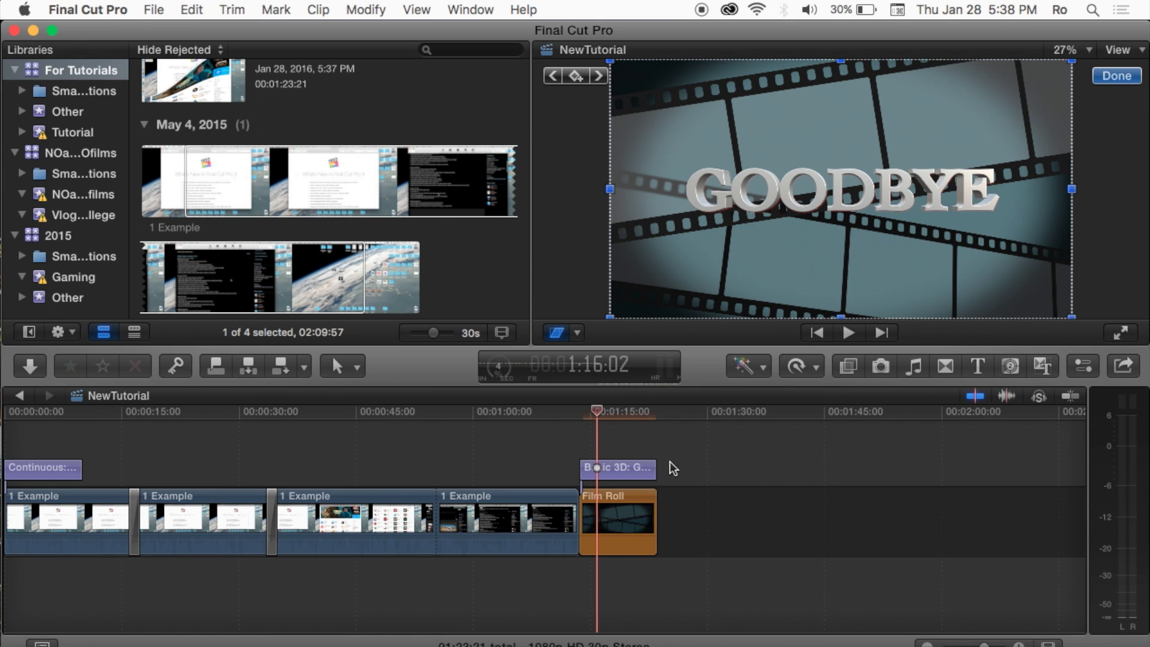
{"action": "scroll", "coordinate": [725, 469], "scroll_direction": "left", "scroll_amount": 3}
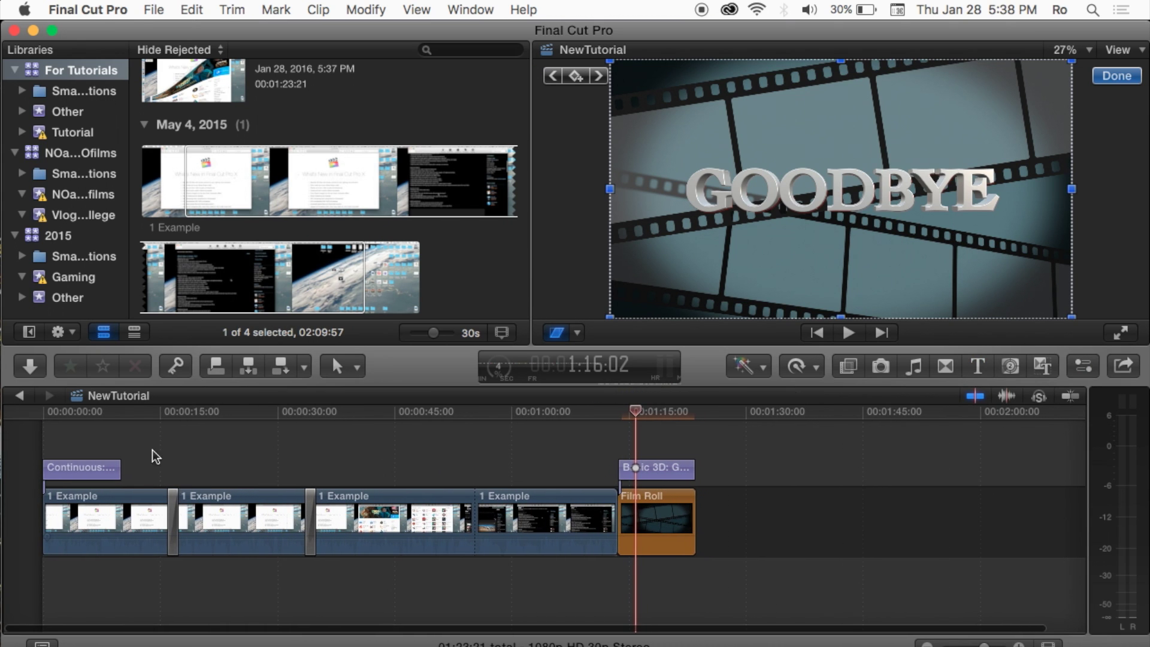
{"action": "left_click_drag", "start_coordinate": [643, 409], "coordinate": [702, 413]}
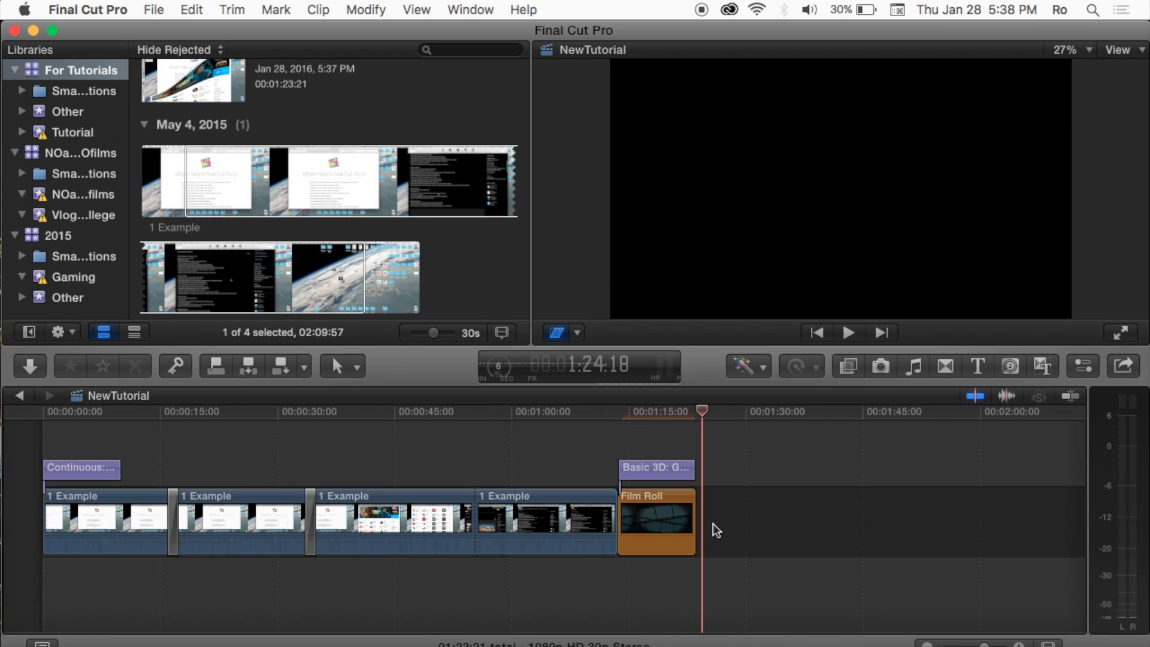
- Start a Master File share of the project and examine its title, description, creator and tags fields
{"action": "left_click", "coordinate": [1128, 372]}
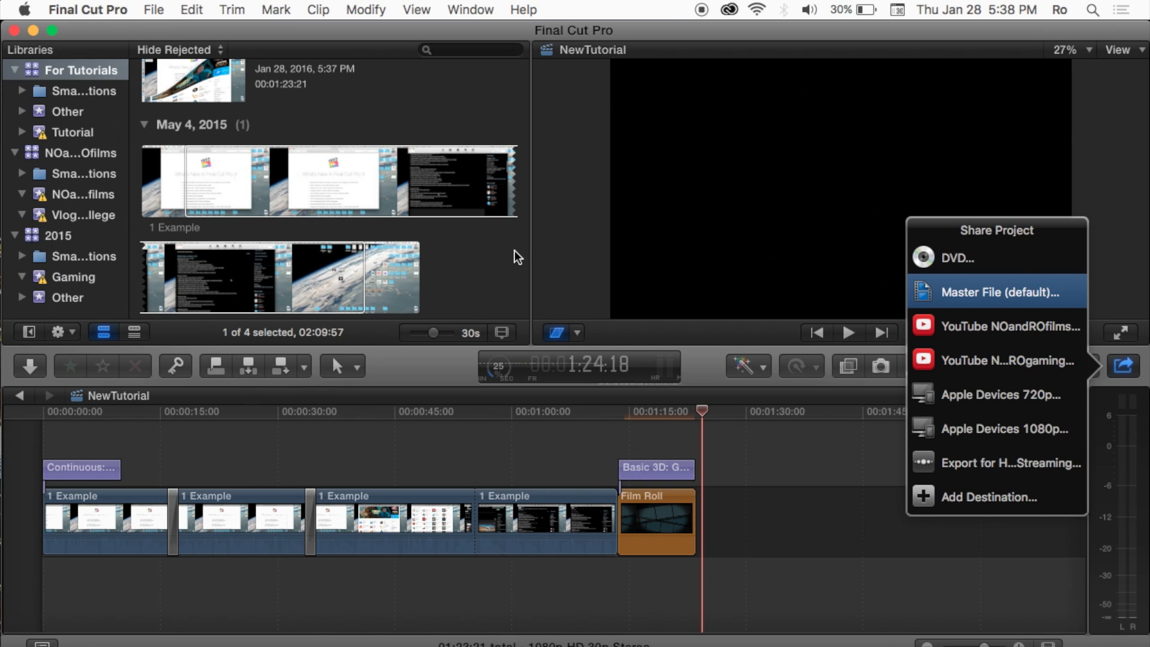
{"action": "key", "text": "Return"}
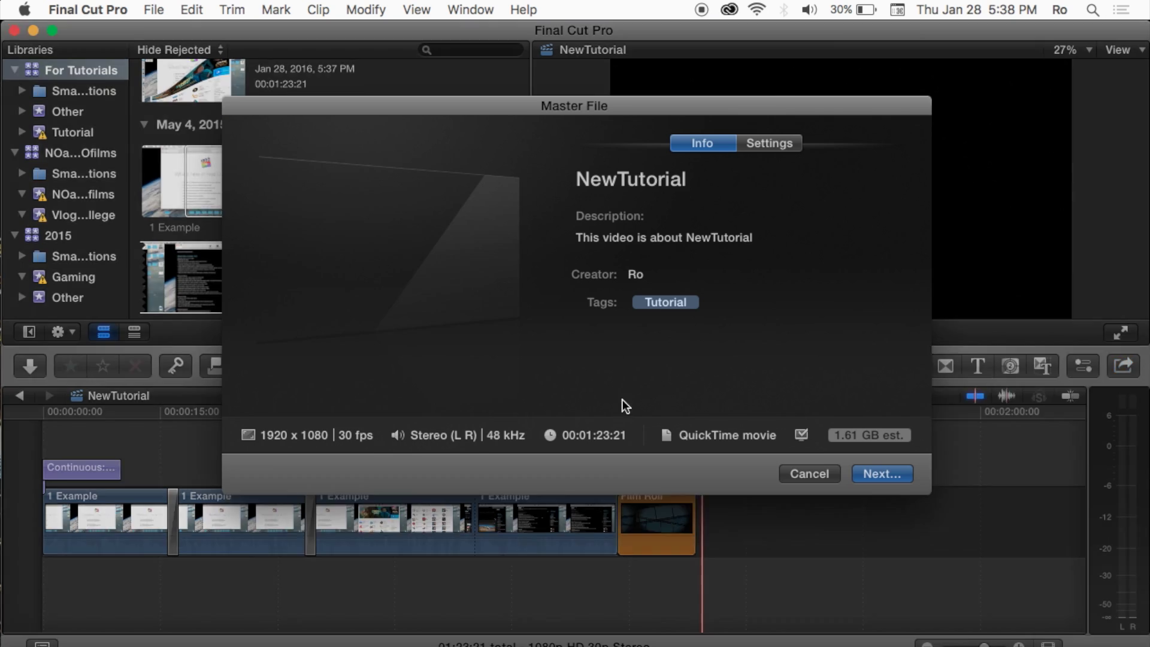
{"action": "left_click", "coordinate": [692, 183]}
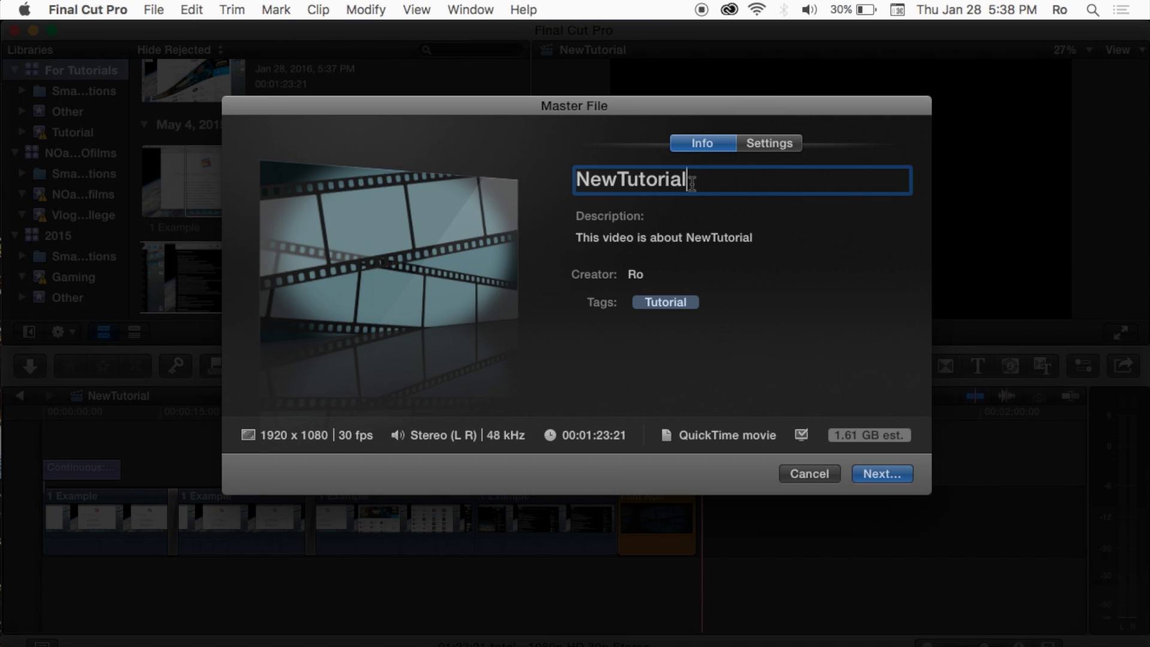
{"action": "left_click", "coordinate": [760, 237]}
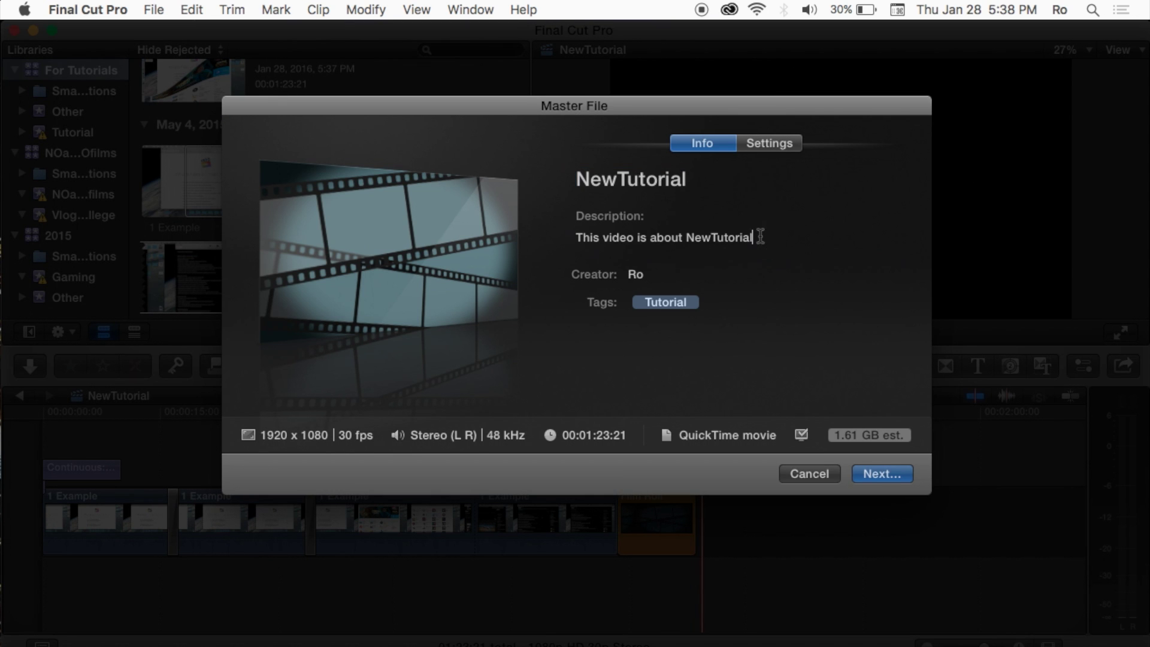
{"action": "left_click", "coordinate": [716, 271]}
{"action": "left_click", "coordinate": [729, 305]}
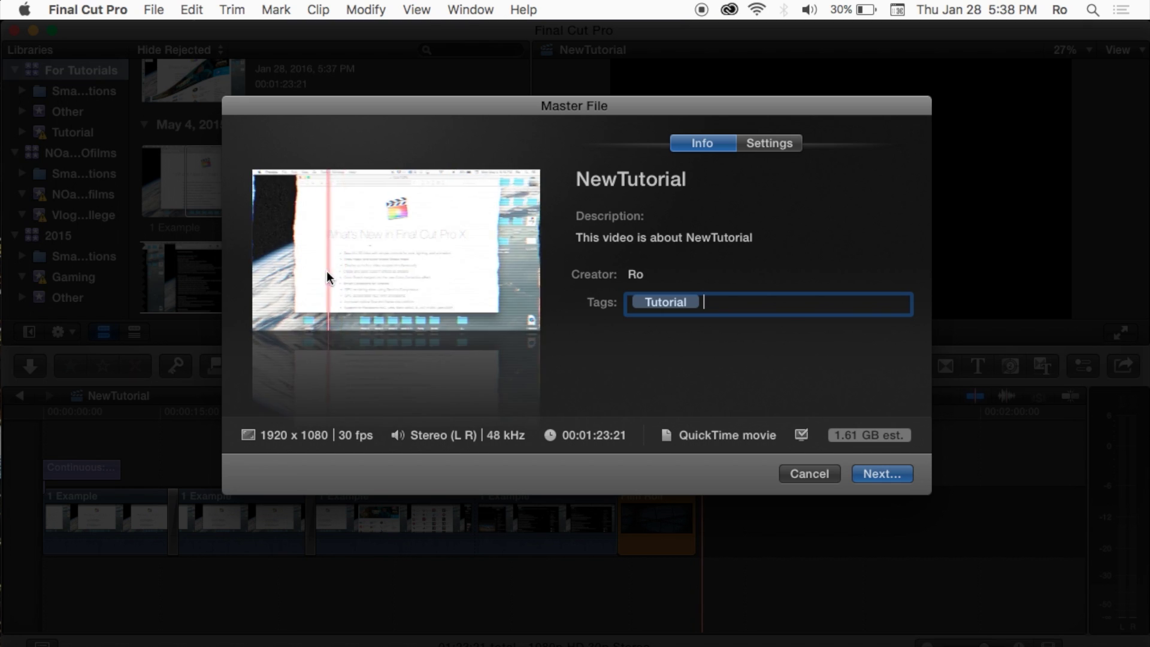
- Review the video codec and open-with choices in the Master File export settings, and cancel the export
{"action": "left_click", "coordinate": [769, 143]}
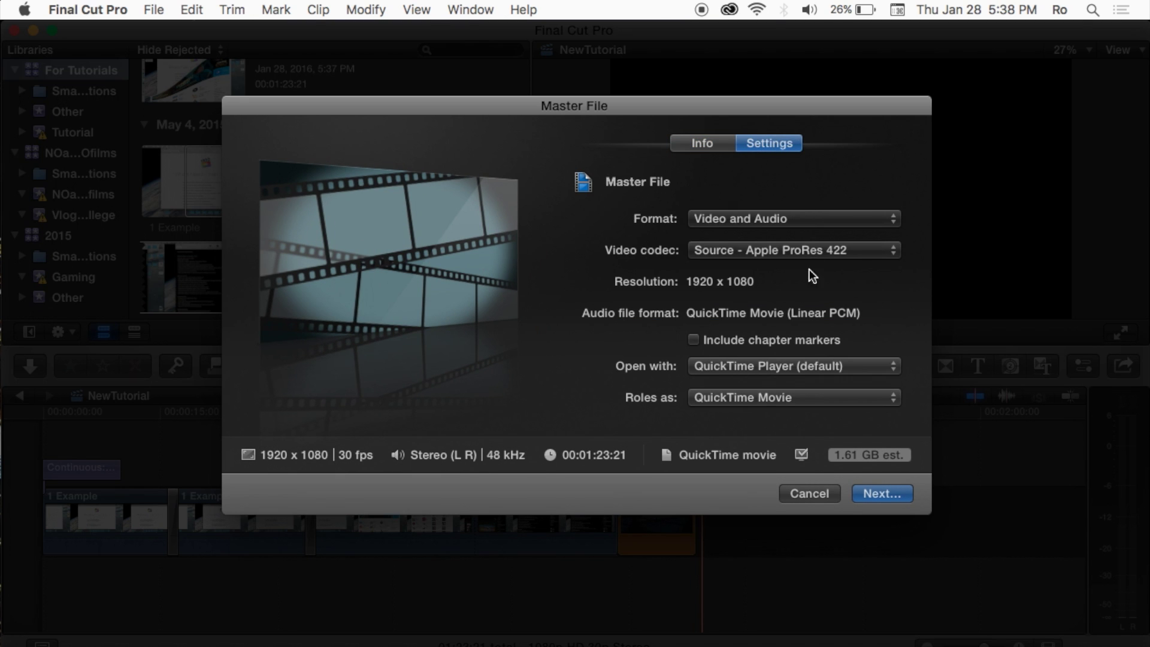
{"action": "left_click", "coordinate": [892, 250]}
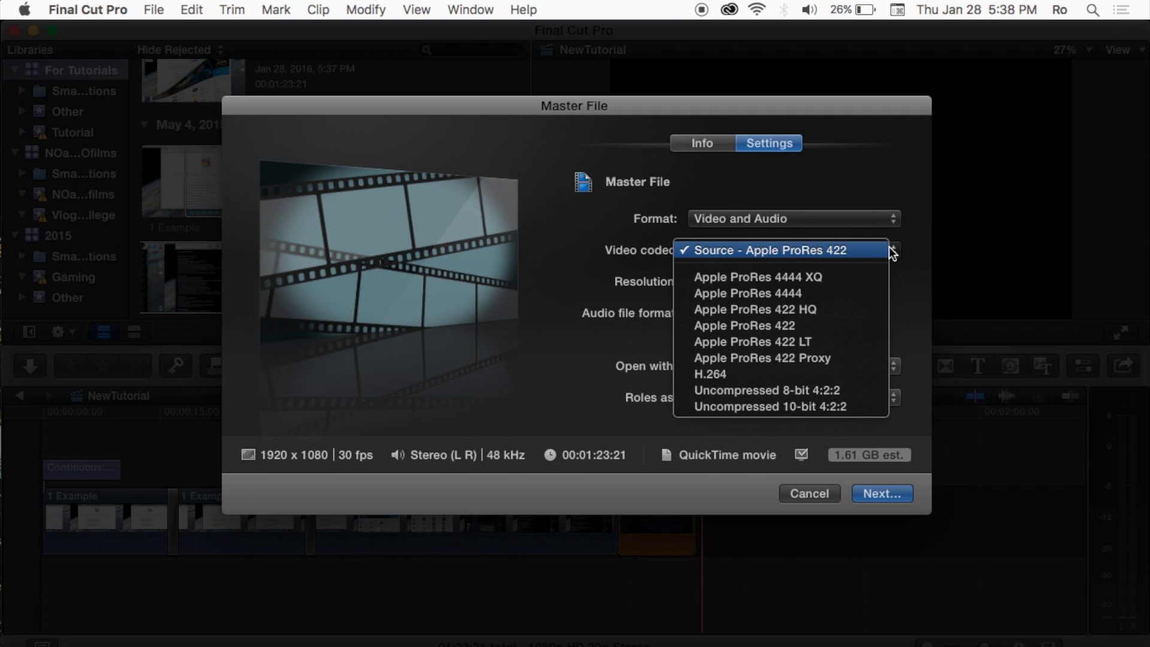
{"action": "left_click", "coordinate": [913, 268]}
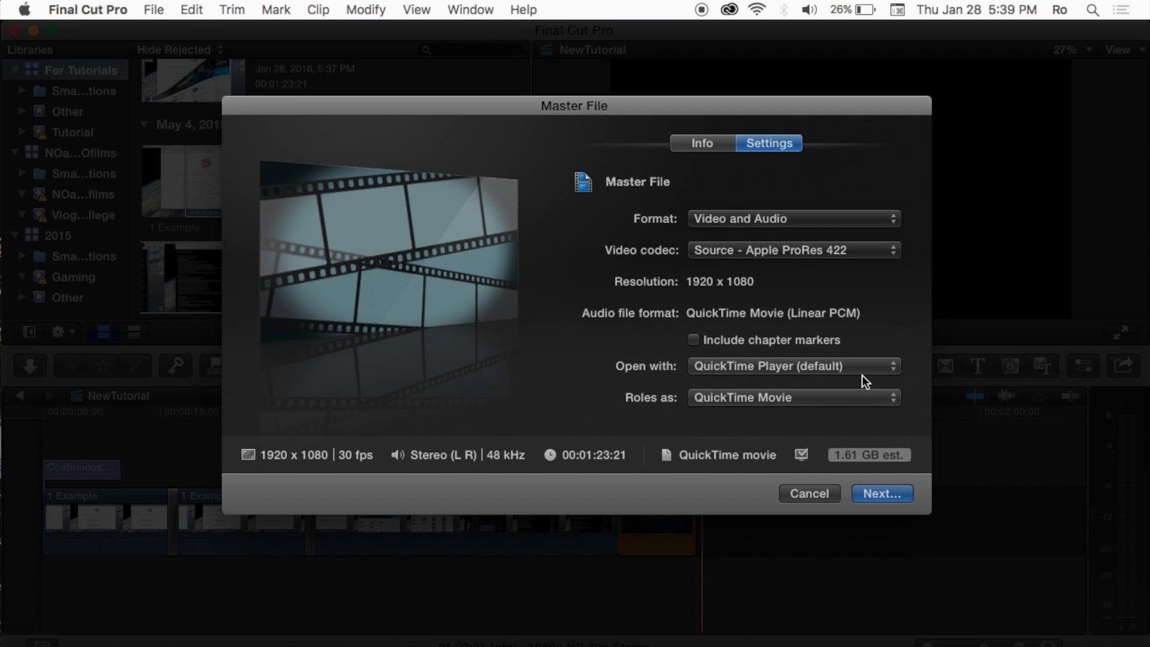
{"action": "left_click", "coordinate": [876, 367]}
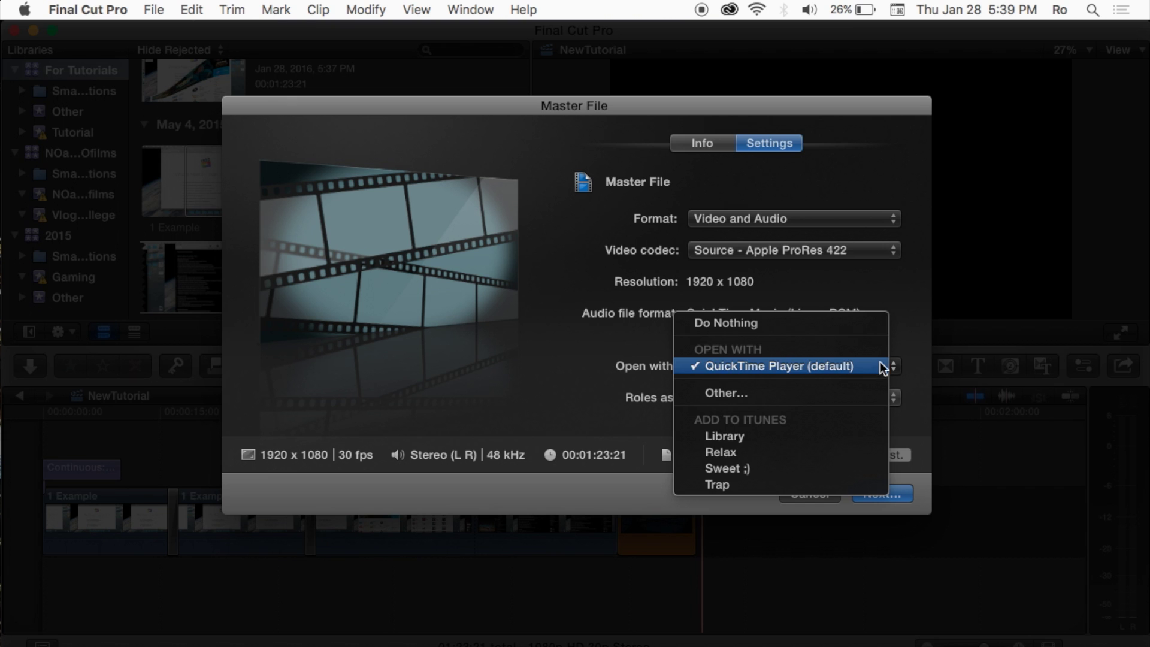
{"action": "left_click", "coordinate": [919, 354]}
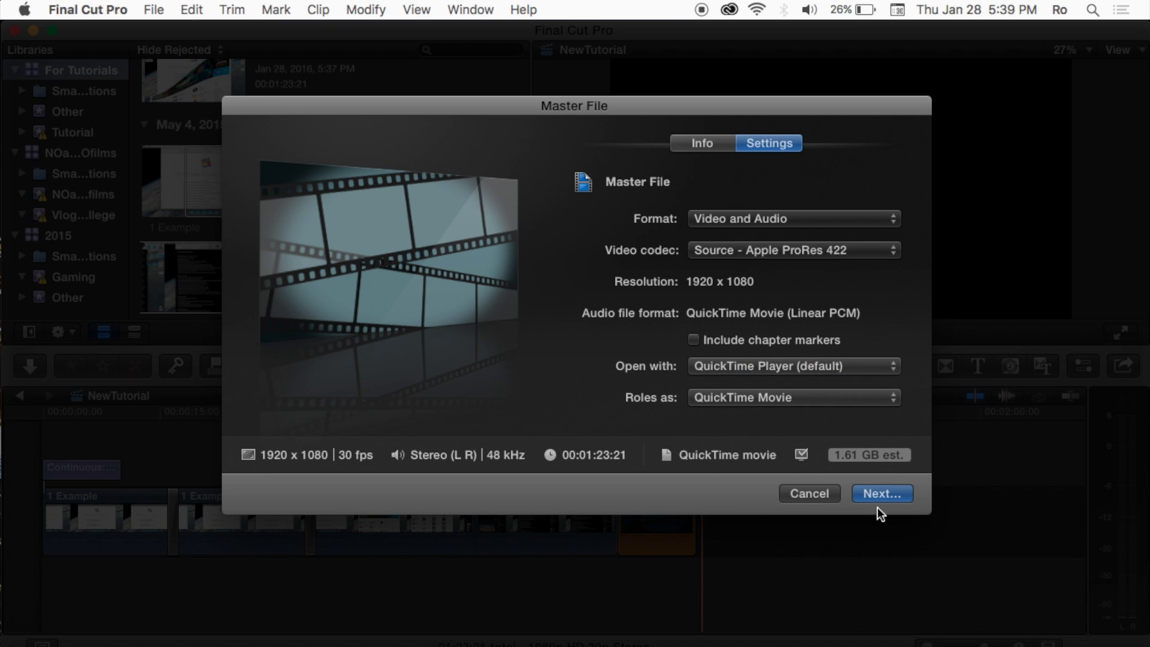
{"action": "left_click", "coordinate": [813, 493]}
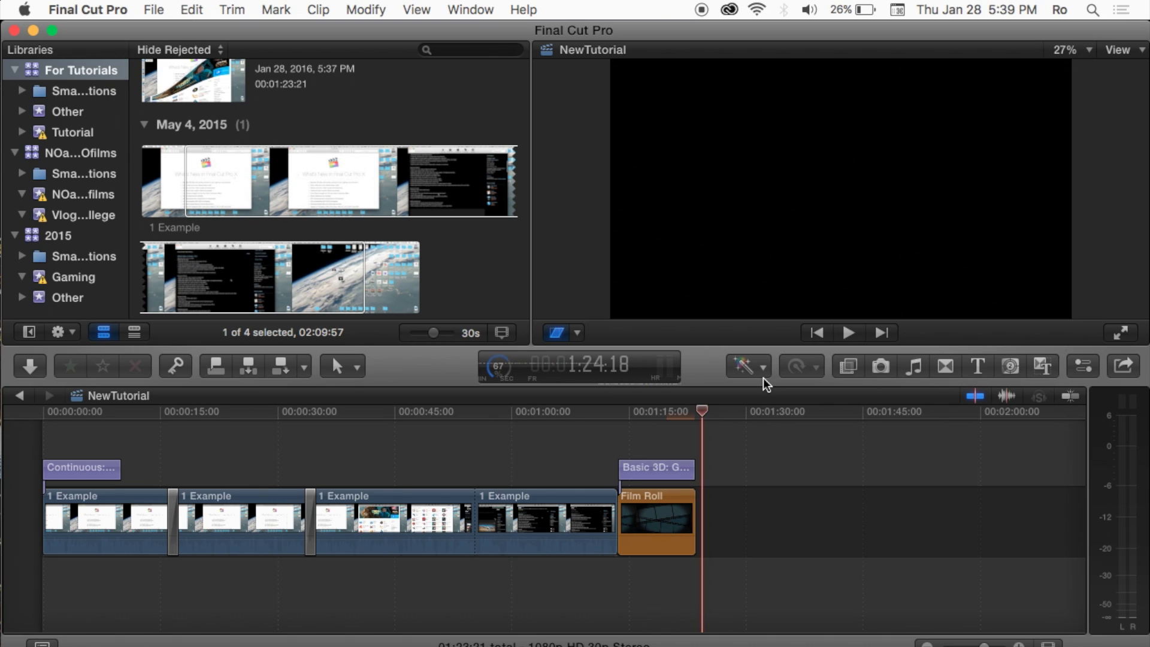